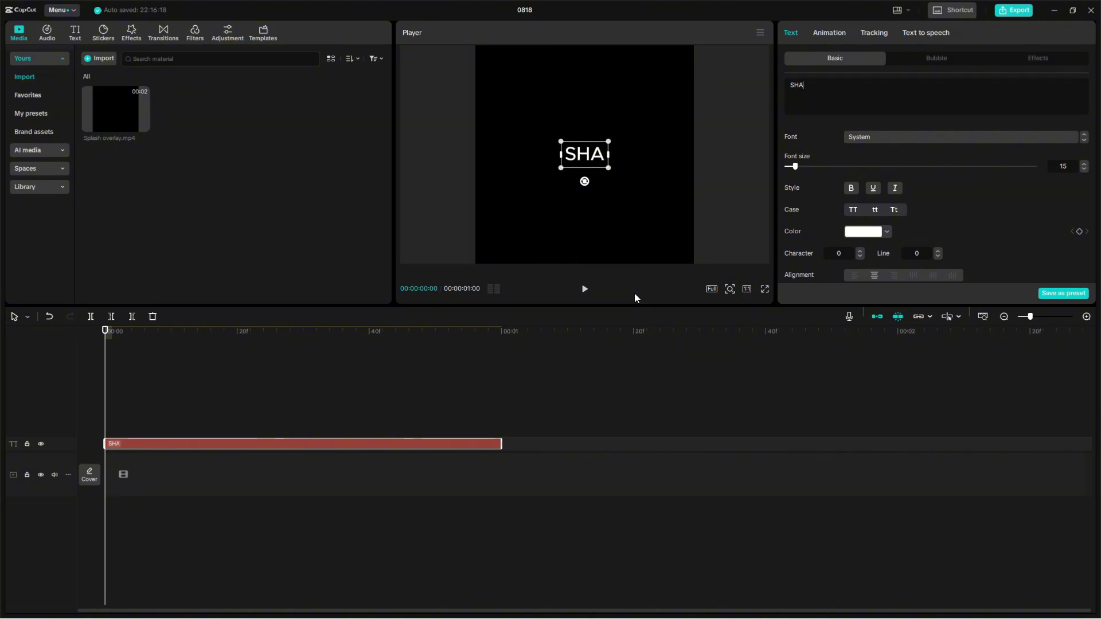
# Step: Complete the text as SHADY and apply the Devil Candle Alt PERSONAL USE Regular font
pyautogui.write('DY')
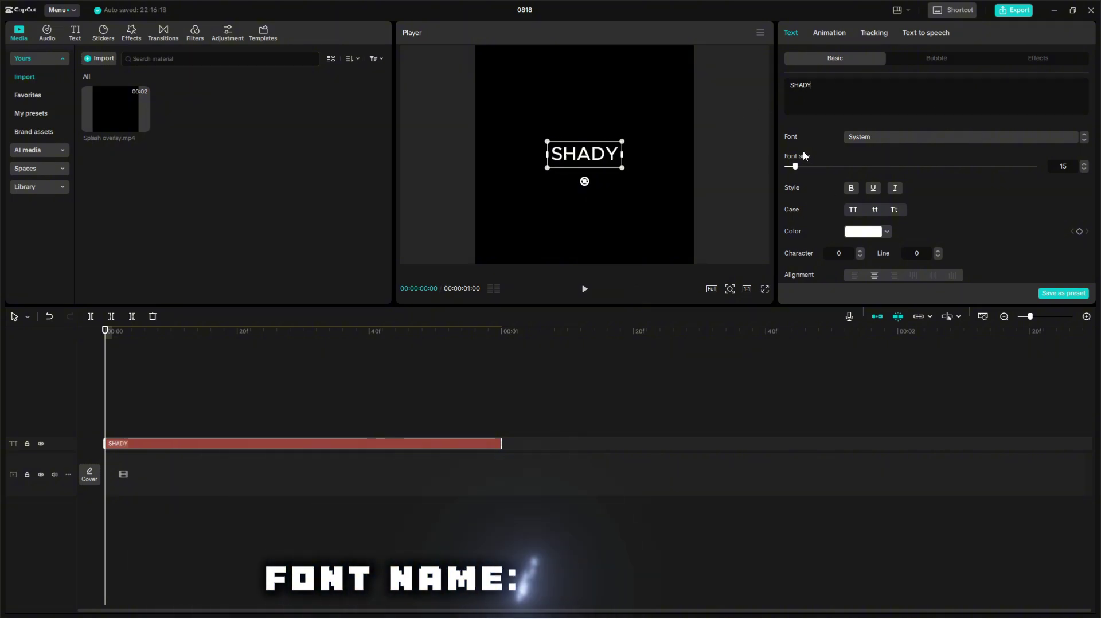
pyautogui.click(851, 142)
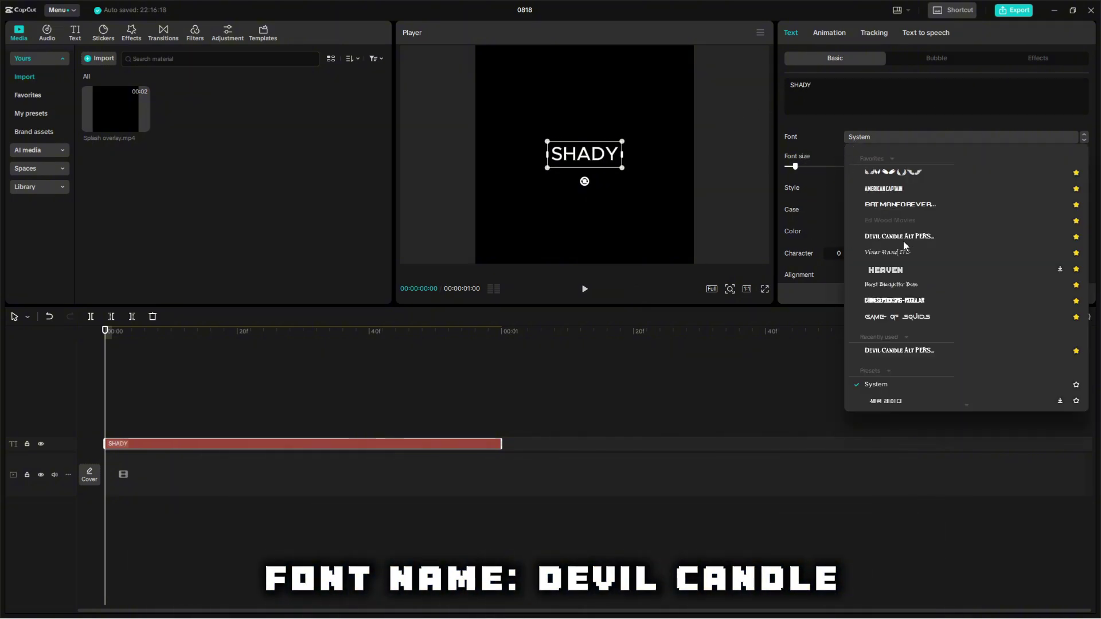
pyautogui.click(889, 238)
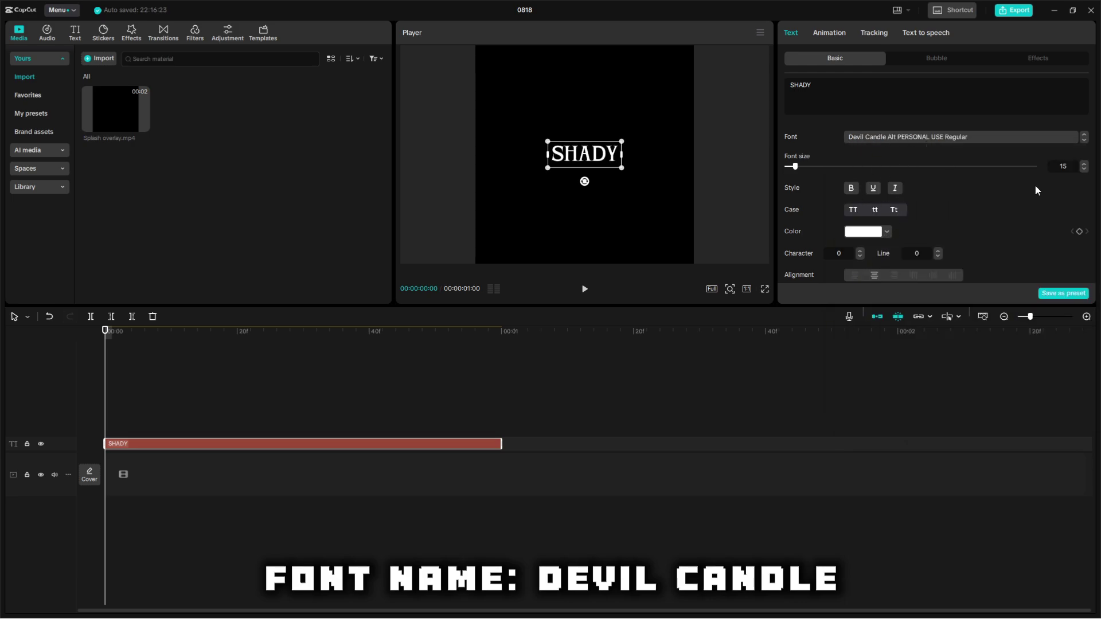
# Step: Set the SHADY text's font size to 14 and its character spacing to 7
pyautogui.click(1084, 169)
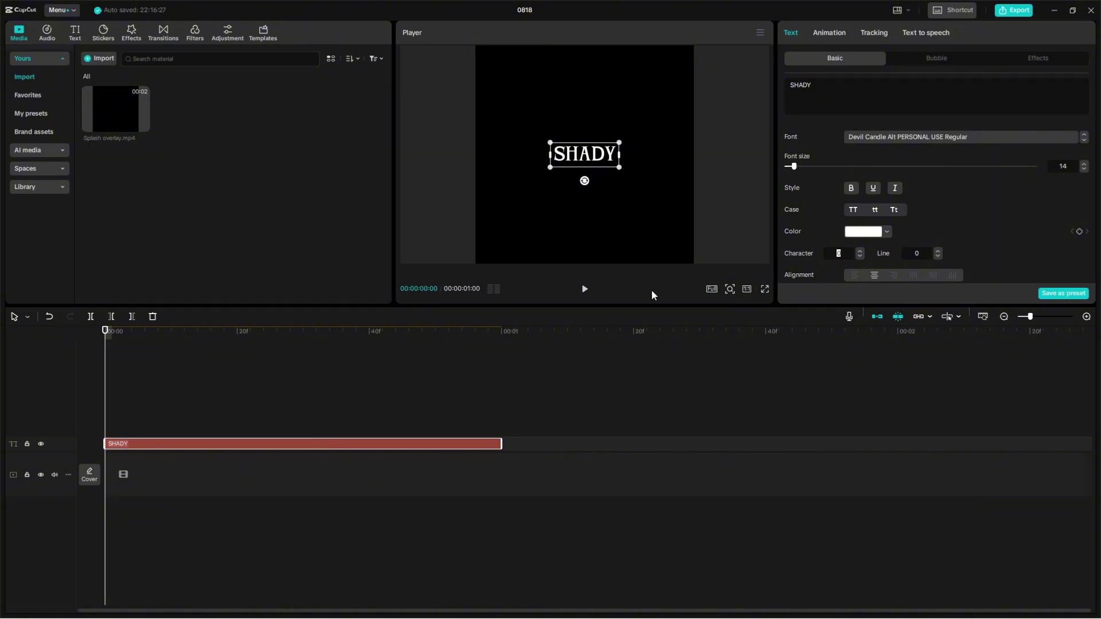
pyautogui.write('7')
pyautogui.press('Return')
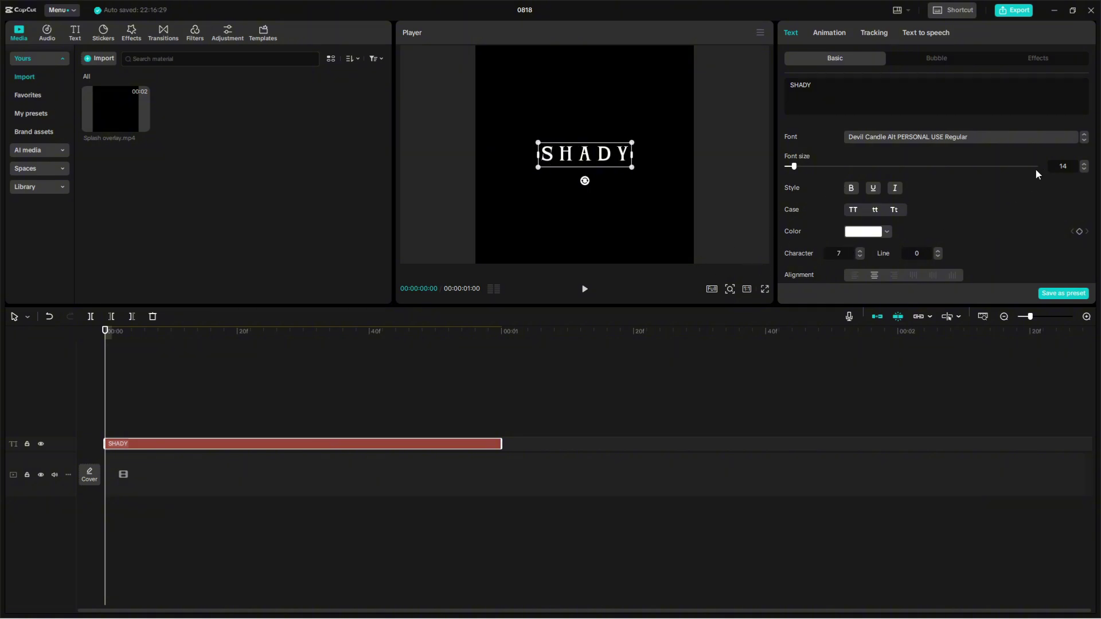
pyautogui.scroll(-10, 887, 232)
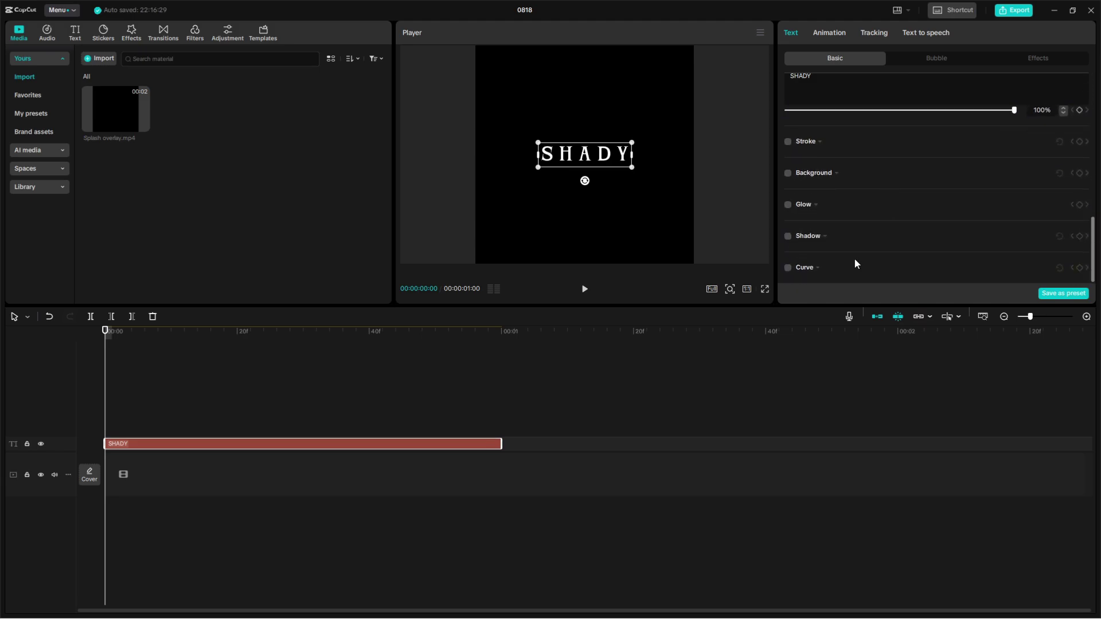
pyautogui.scroll(10, 856, 264)
pyautogui.click(632, 228)
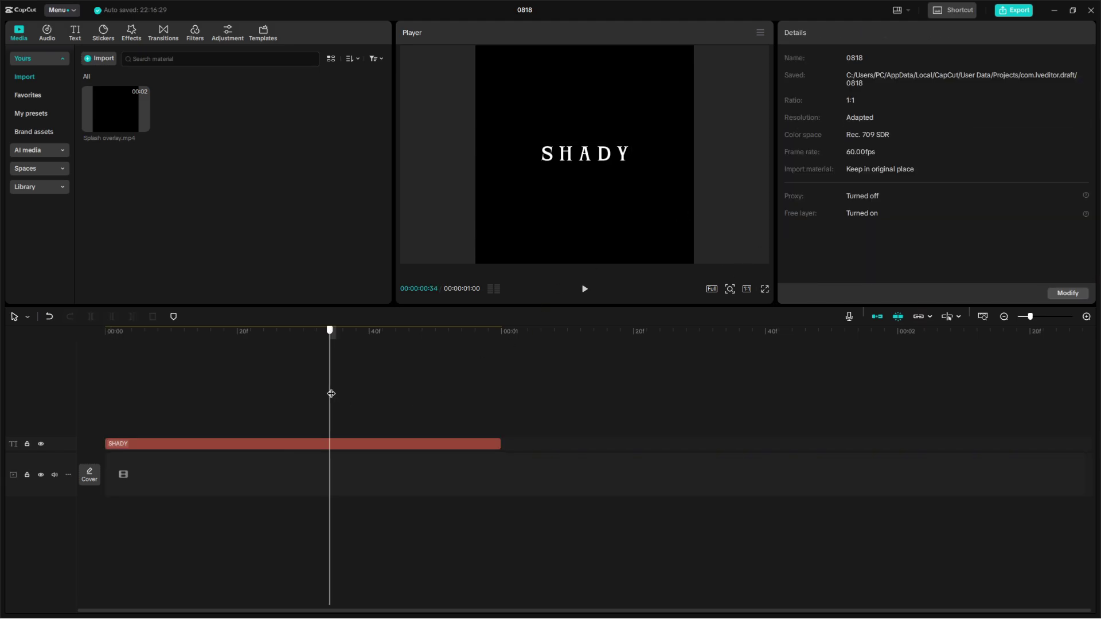
# Step: Add Position & Size keyframes at the start and end of the SHADY text clip
pyautogui.click(480, 446)
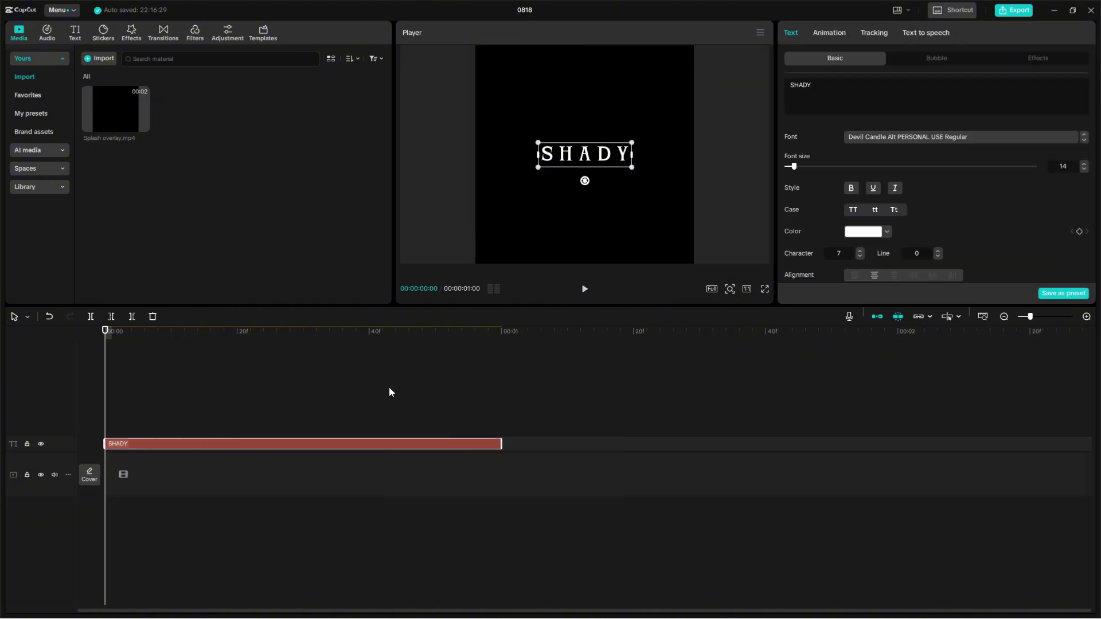
pyautogui.scroll(-10, 866, 253)
pyautogui.scroll(6, 1009, 232)
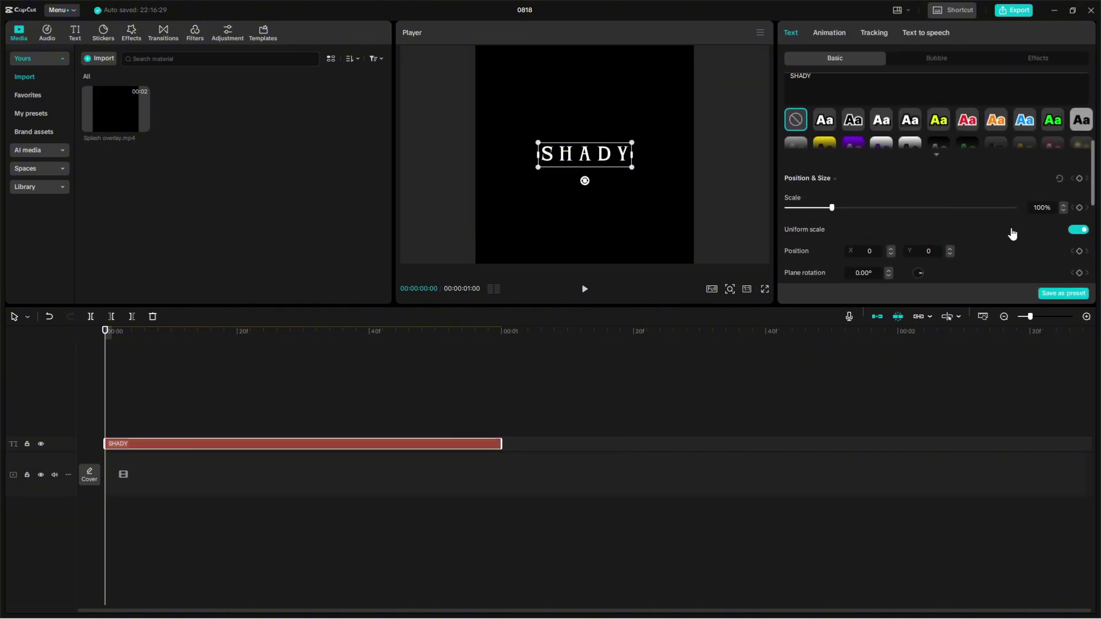
pyautogui.scroll(-2, 1007, 212)
pyautogui.press('Down')
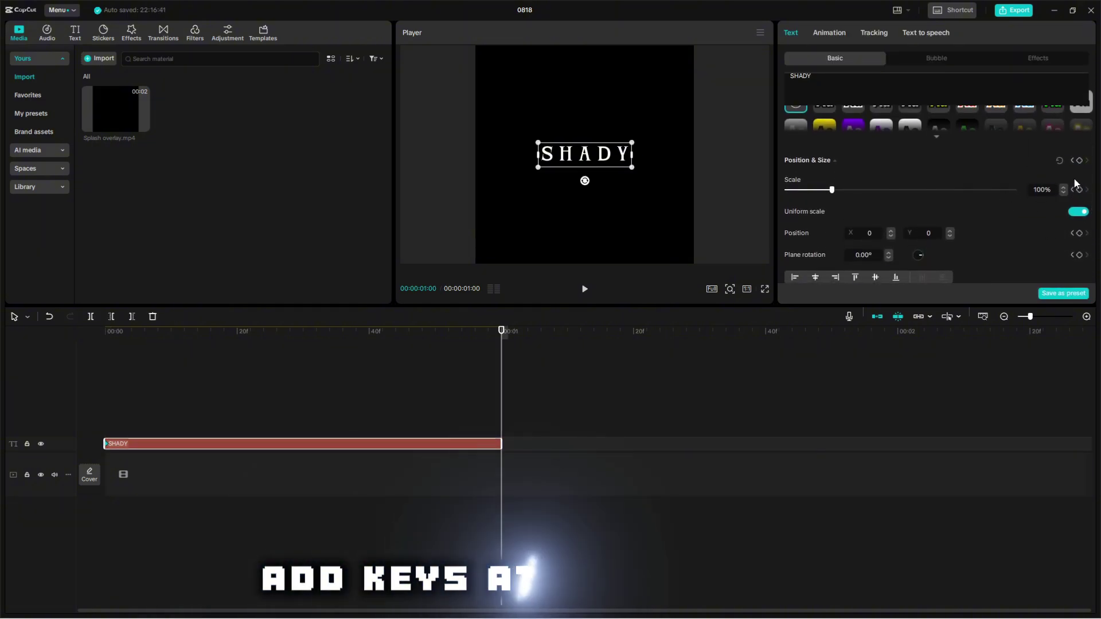
pyautogui.click(1080, 161)
# Step: Add Blend opacity keyframes at the end and start of the SHADY text clip
pyautogui.press('Up')
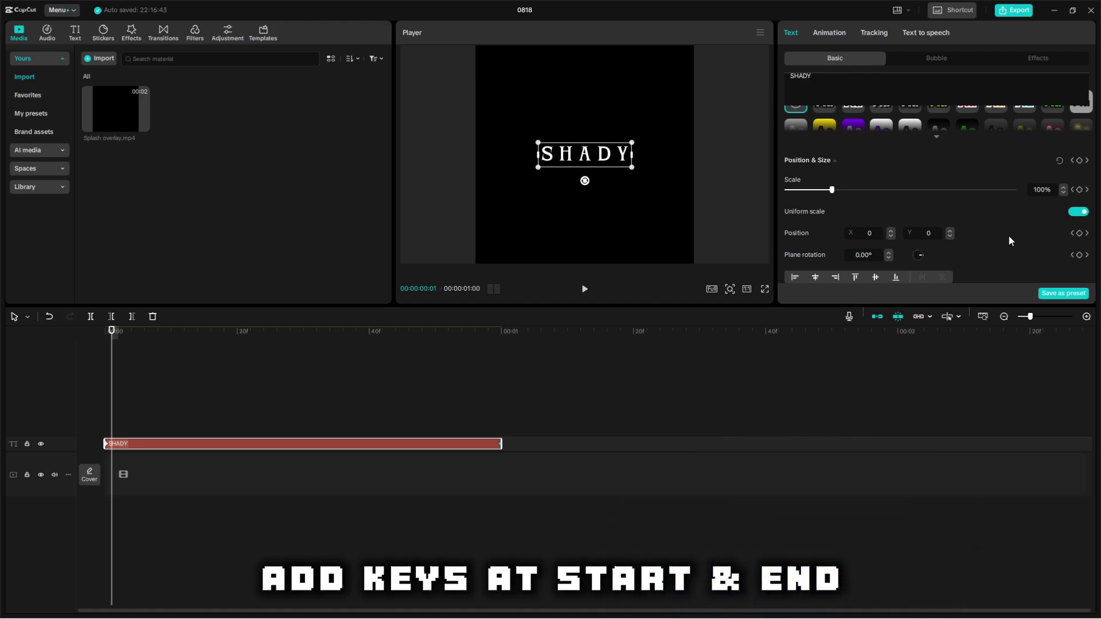
pyautogui.press('Down')
pyautogui.scroll(-3, 1074, 236)
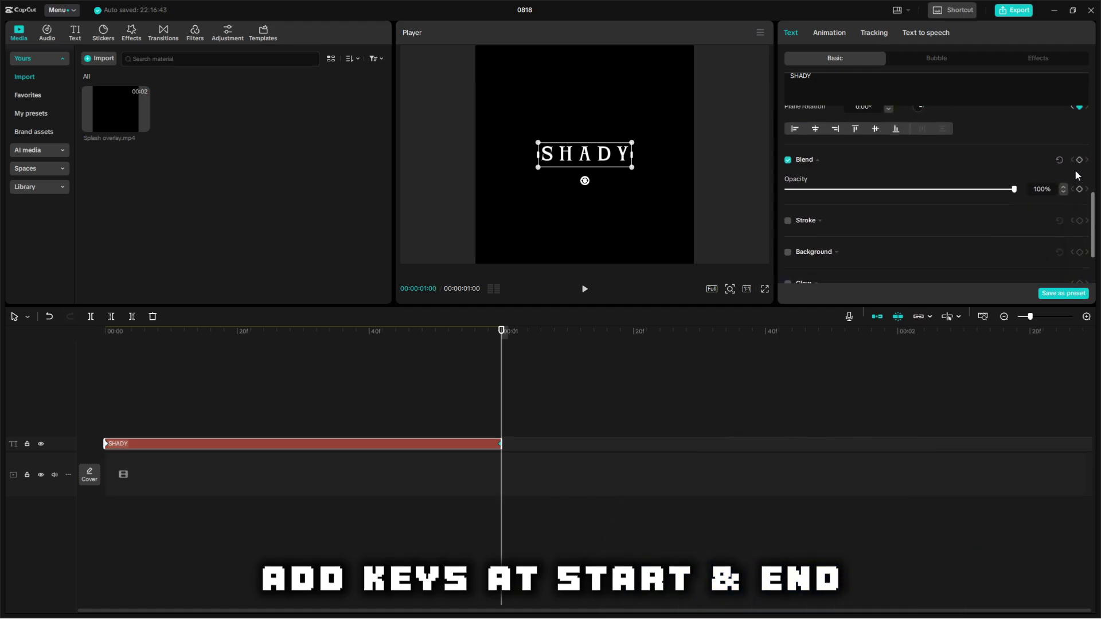
pyautogui.click(1079, 190)
pyautogui.press('Up')
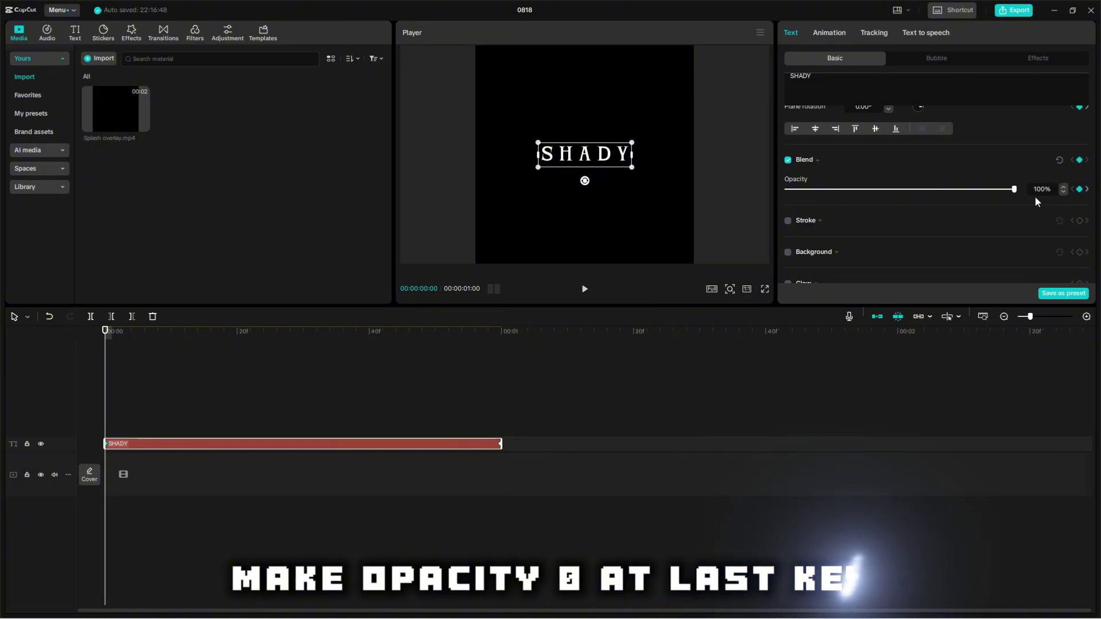
# Step: Set the text's opacity to 0% at the last keyframe and play back the fade
pyautogui.press('Down')
pyautogui.moveTo(969, 191); pyautogui.dragTo(635, 264)
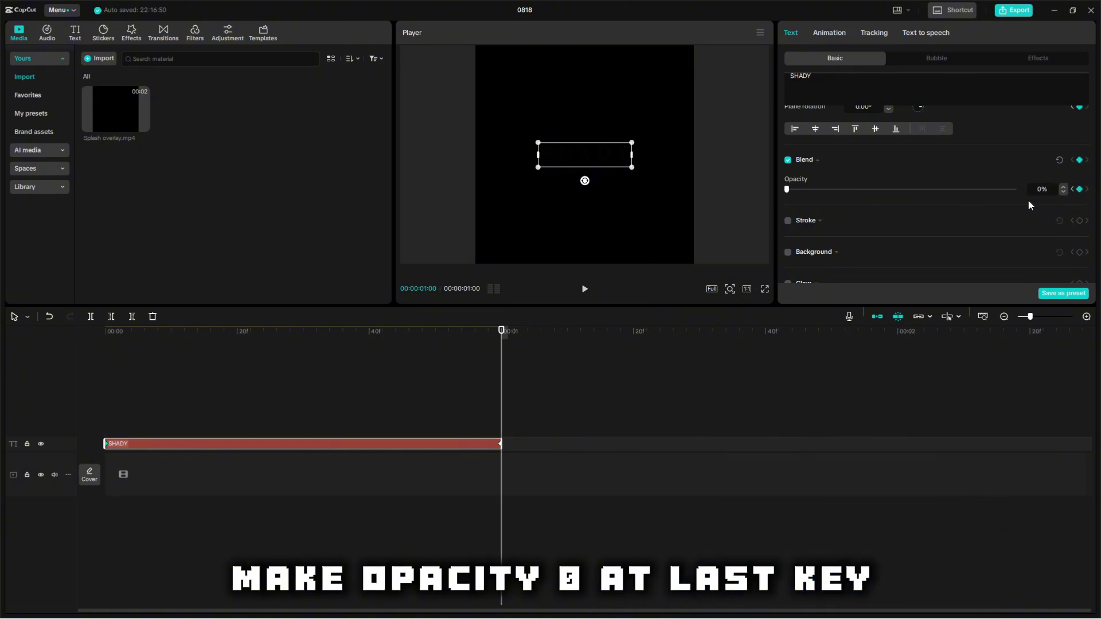
pyautogui.press('Up')
pyautogui.press('space')
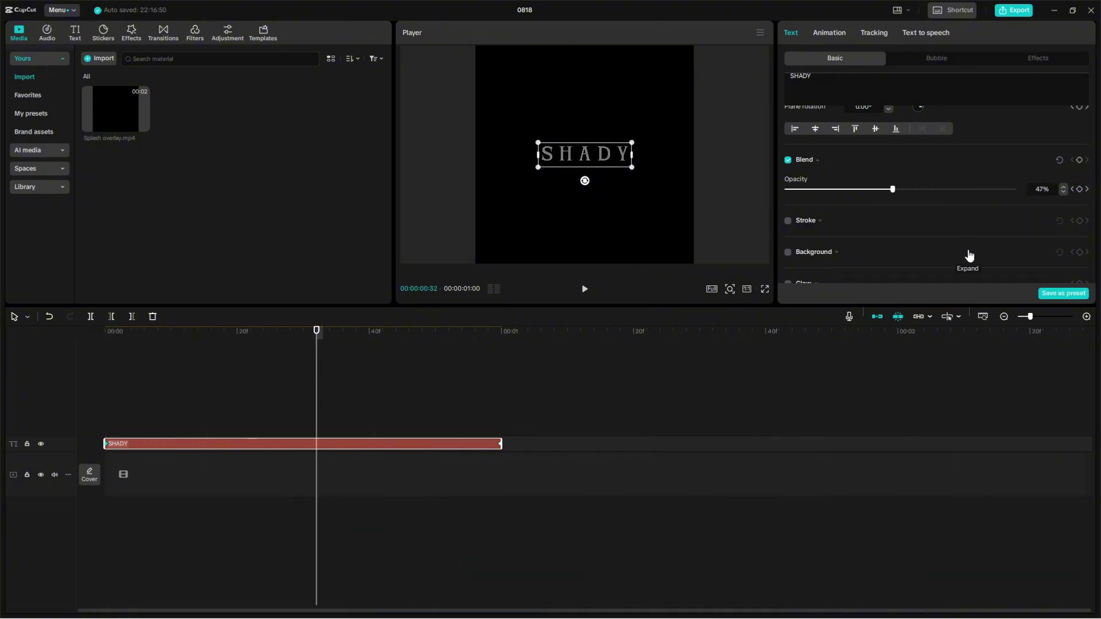
# Step: At the first keyframe, set the text's scale to 75% and its plane rotation to -25°
pyautogui.press('Up')
pyautogui.scroll(4, 934, 221)
pyautogui.scroll(-2, 953, 220)
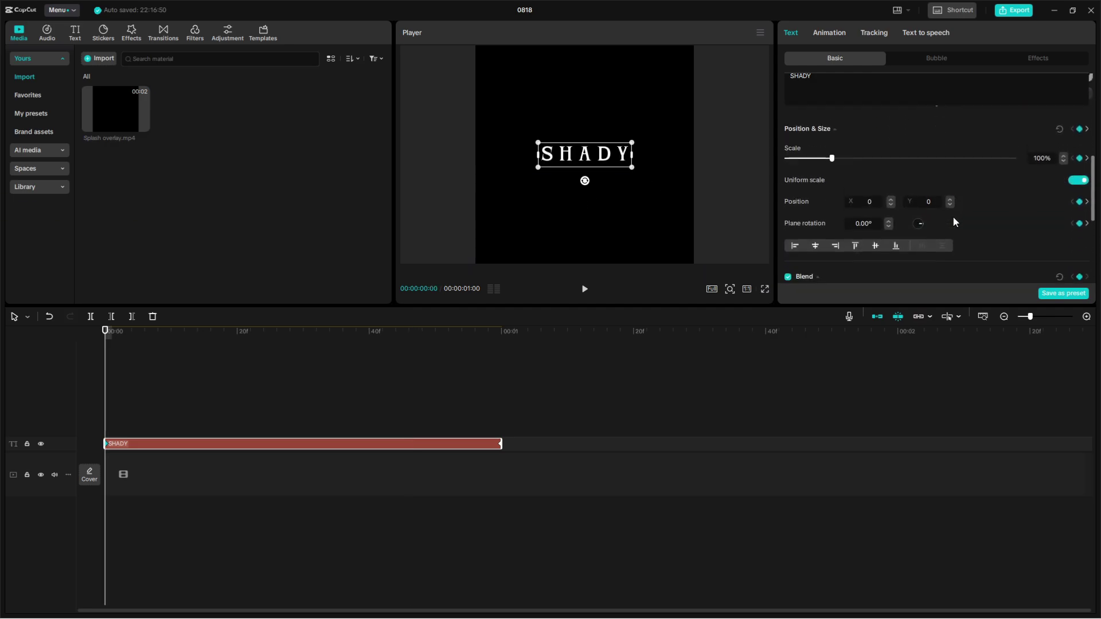
pyautogui.scroll(1, 953, 215)
pyautogui.click(1040, 186)
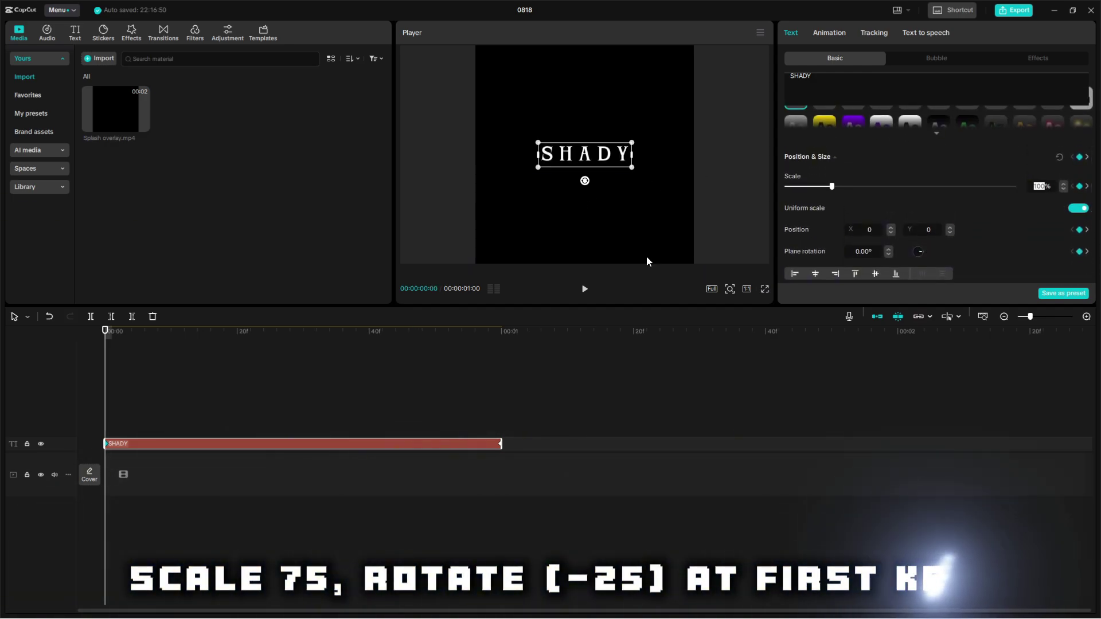
pyautogui.write('75')
pyautogui.press('Return')
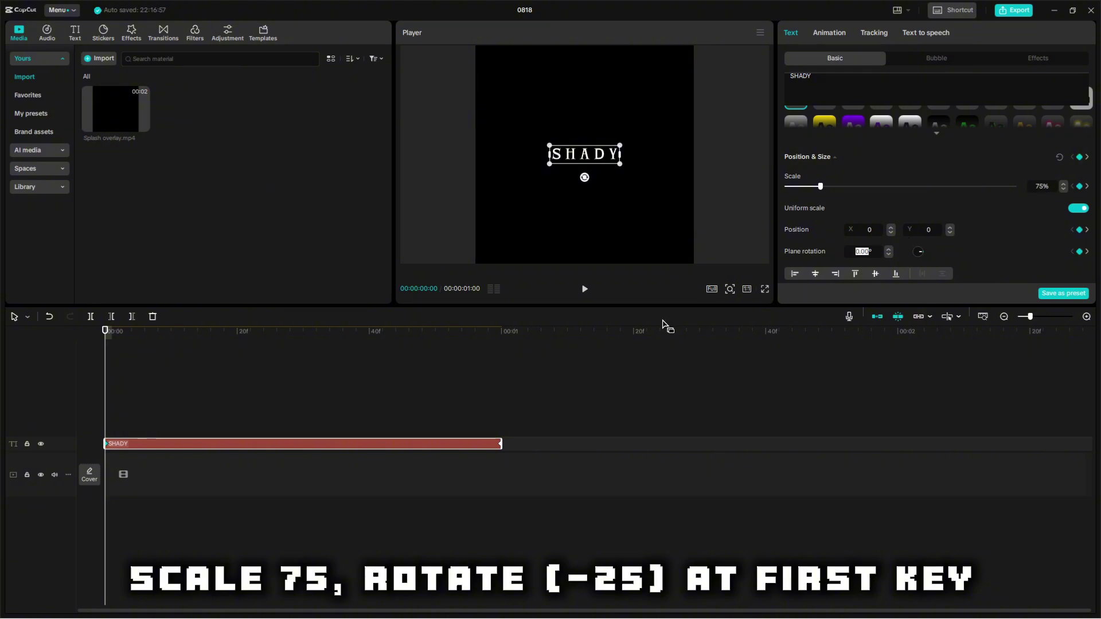
pyautogui.write('-25')
pyautogui.press('Return')
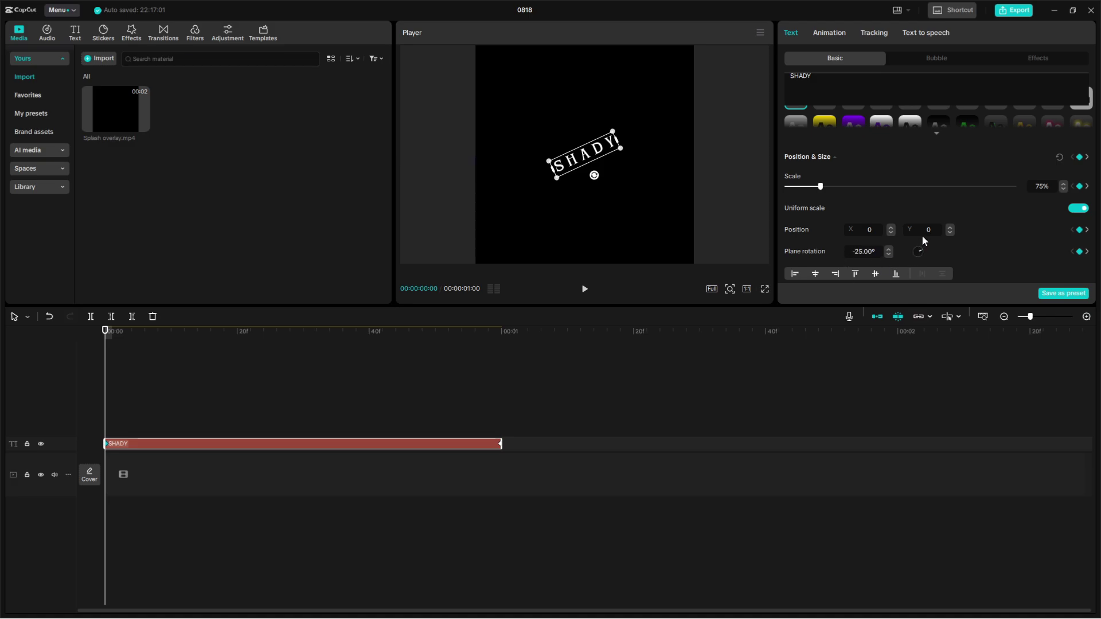
# Step: At the last keyframe, set plane rotation to 65° and the Y position to -2880, and preview the motion
pyautogui.press('space')
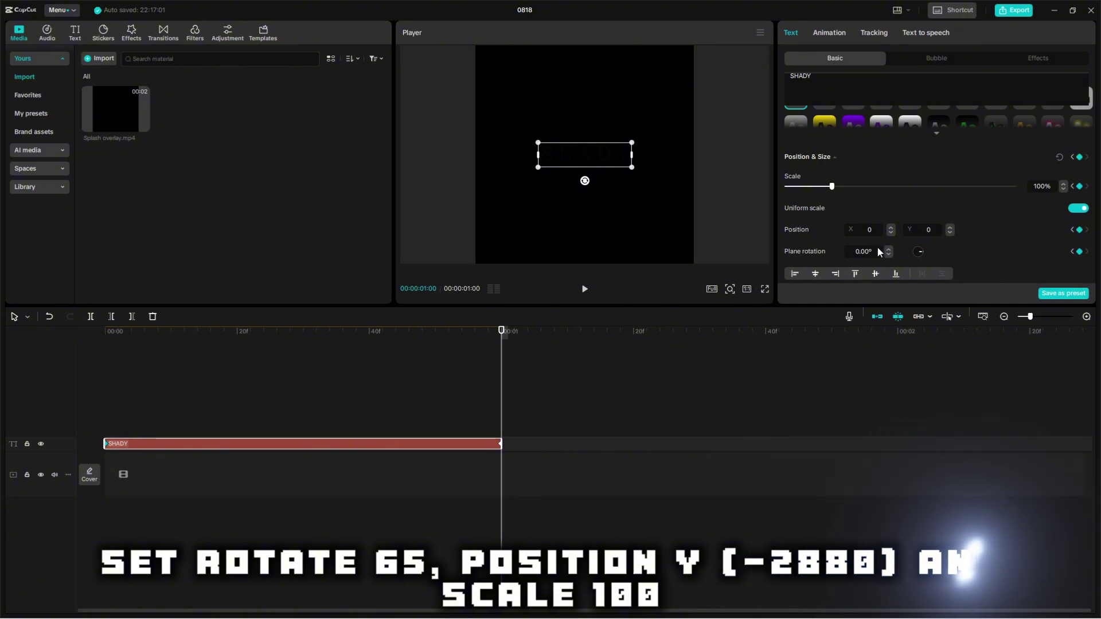
pyautogui.click(863, 251)
pyautogui.write('65')
pyautogui.press('Return')
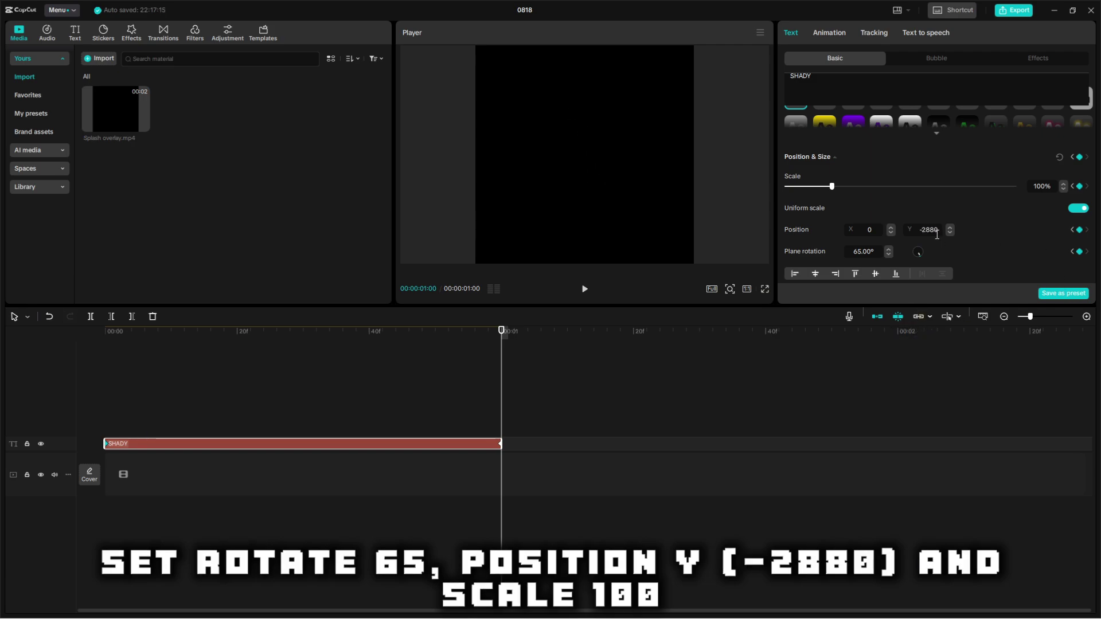
pyautogui.moveTo(934, 232); pyautogui.dragTo(909, 236)
pyautogui.press('space')
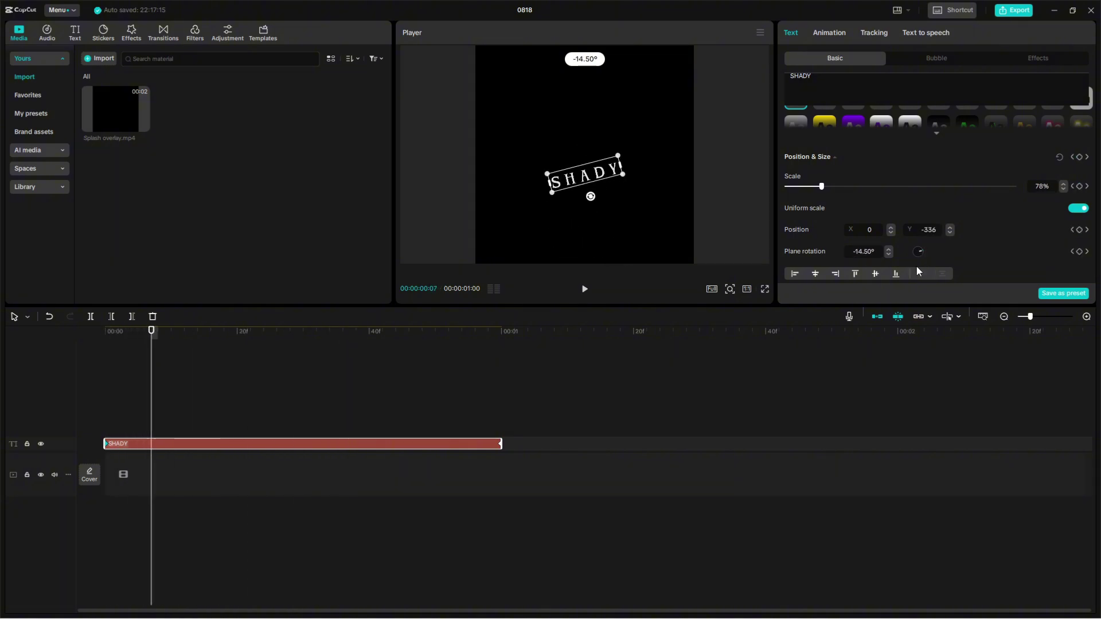
# Step: Apply the Random Flash loop animation to the SHADY text
pyautogui.click(829, 33)
pyautogui.click(854, 68)
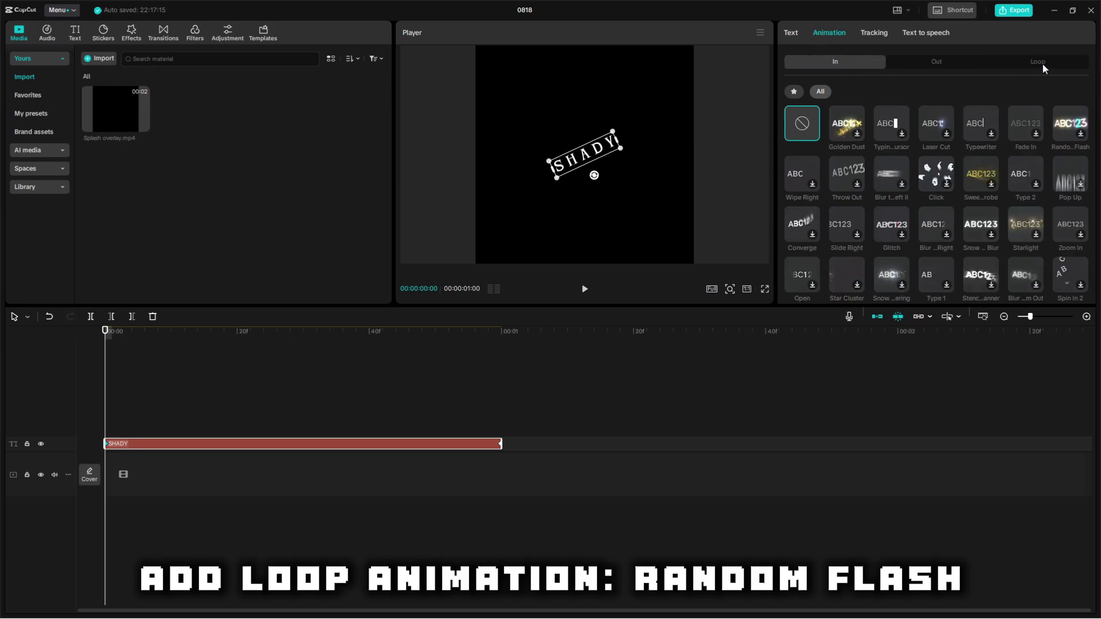
pyautogui.click(1037, 68)
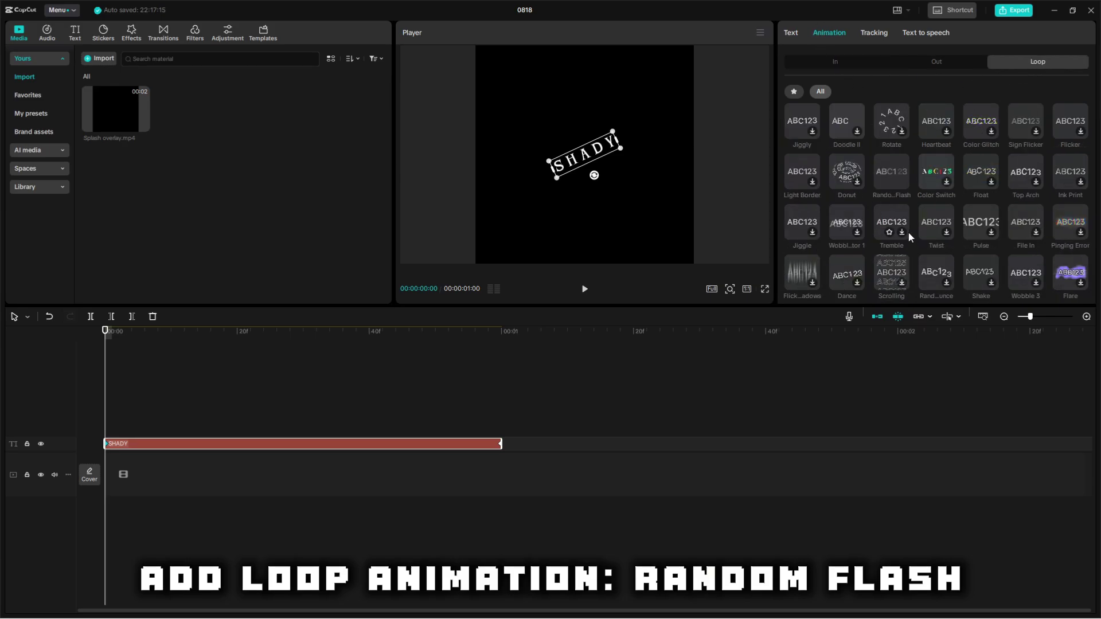
pyautogui.click(890, 171)
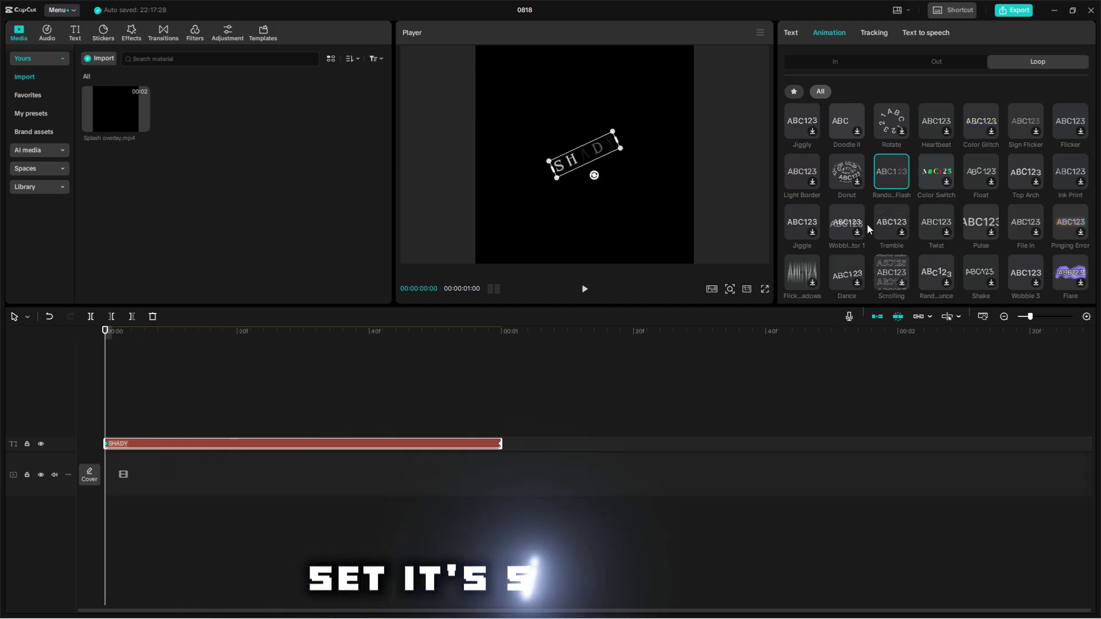
pyautogui.click(885, 177)
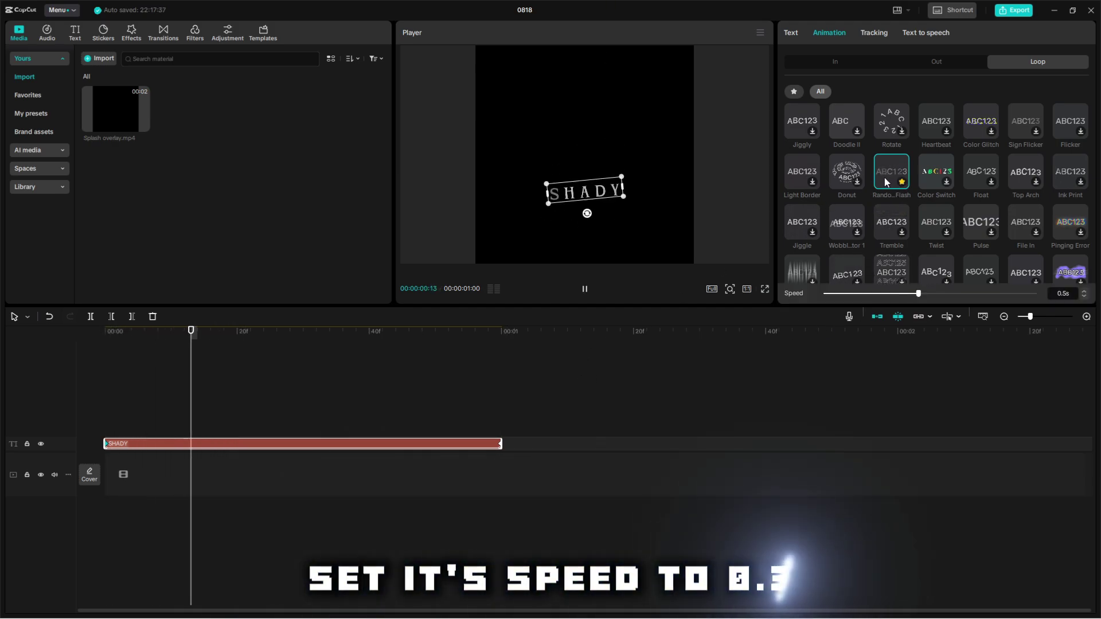
# Step: Set the Random Flash animation's speed to 0.3 s and play back the result
pyautogui.click(1084, 297)
pyautogui.click(1084, 297)
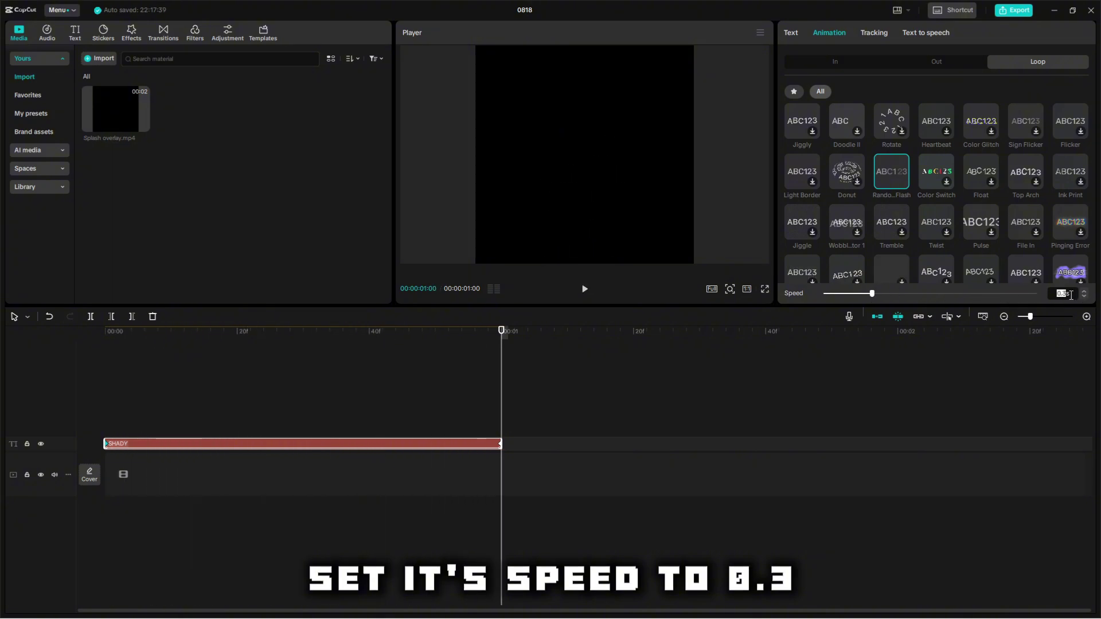
pyautogui.click(1041, 351)
pyautogui.press('space')
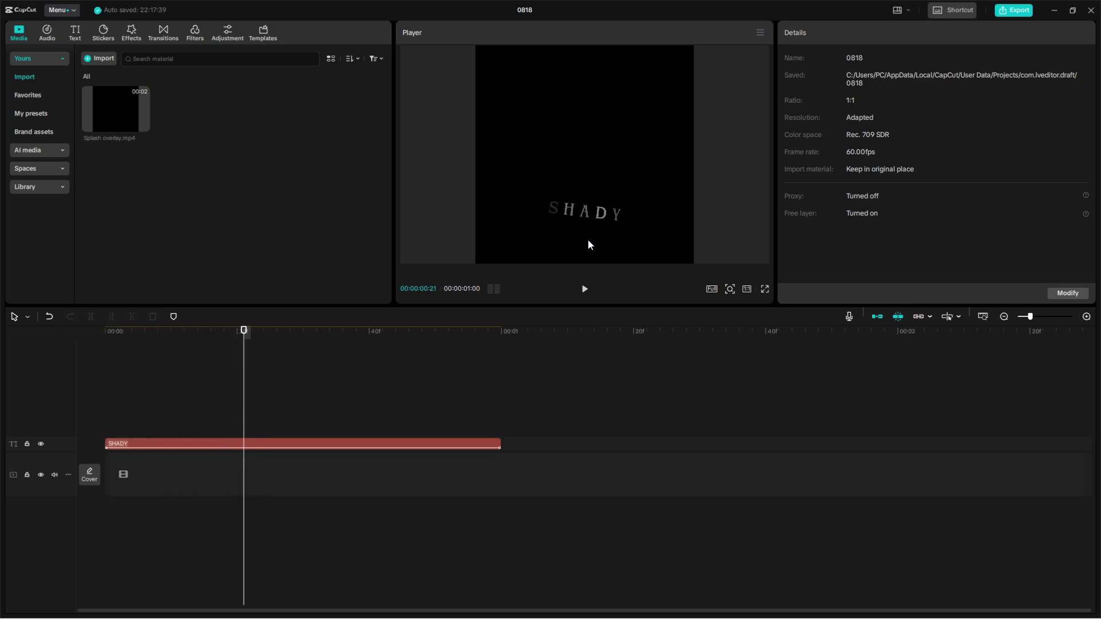
# Step: Open the SHADY clip's keyframe graphs and set both the end and start Scale keyframes to Free curve
pyautogui.press('Home')
pyautogui.moveTo(586, 479); pyautogui.dragTo(374, 366)
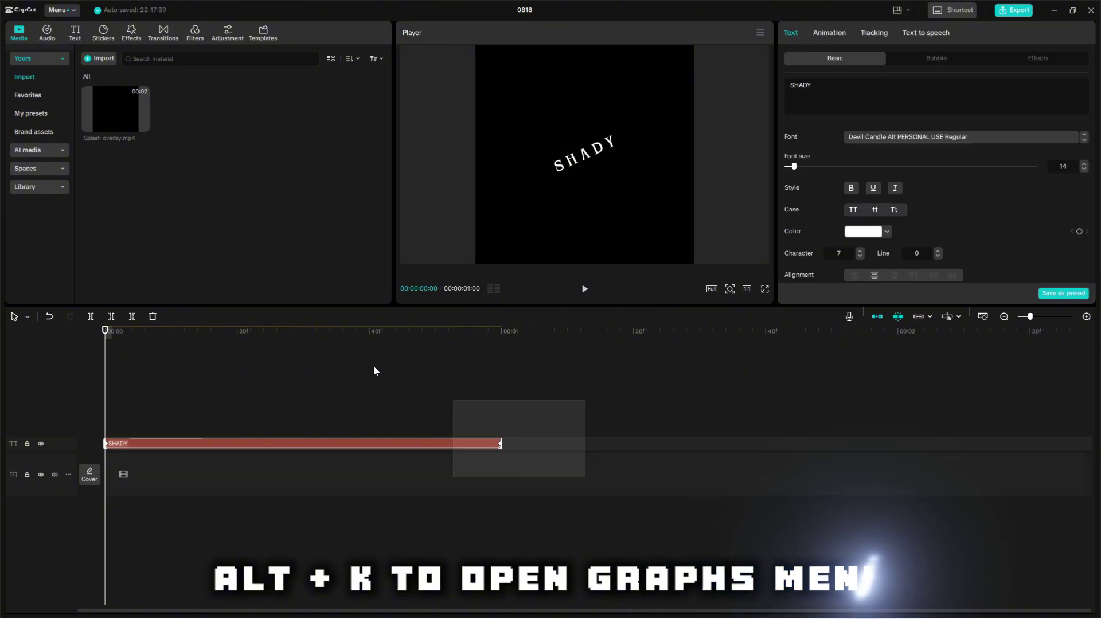
pyautogui.hotkey('alt', 'k')
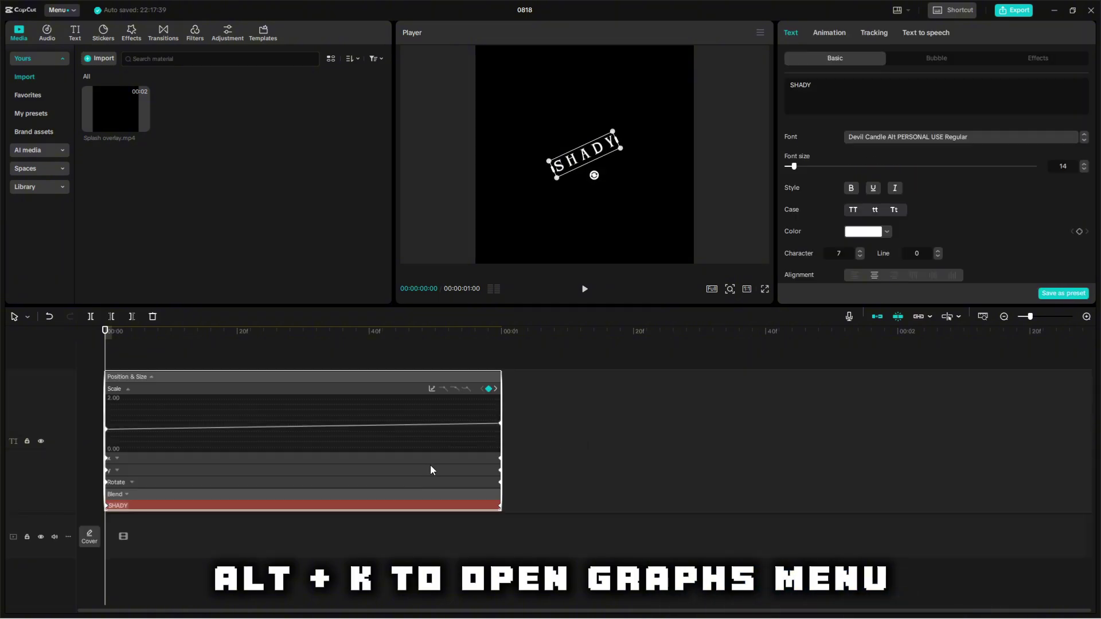
pyautogui.click(501, 423)
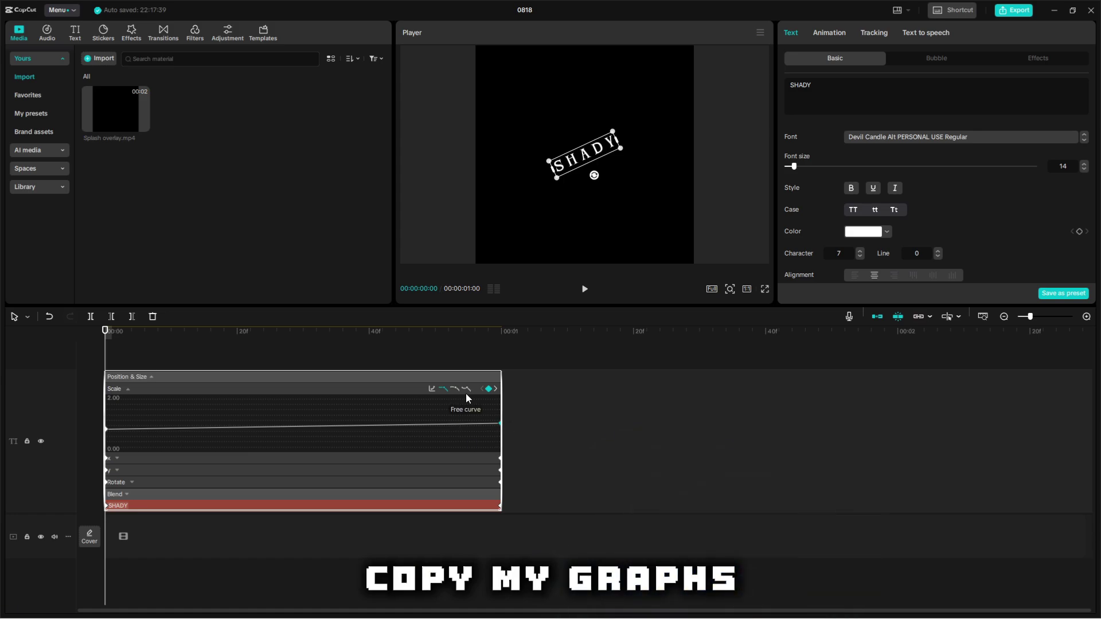
pyautogui.click(466, 388)
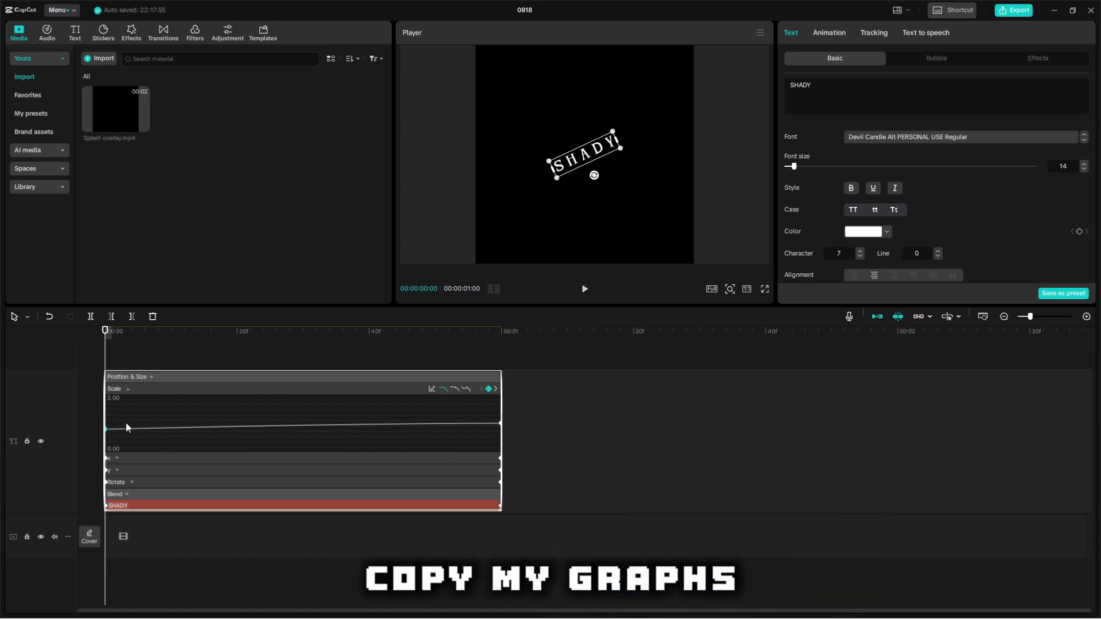
pyautogui.click(470, 390)
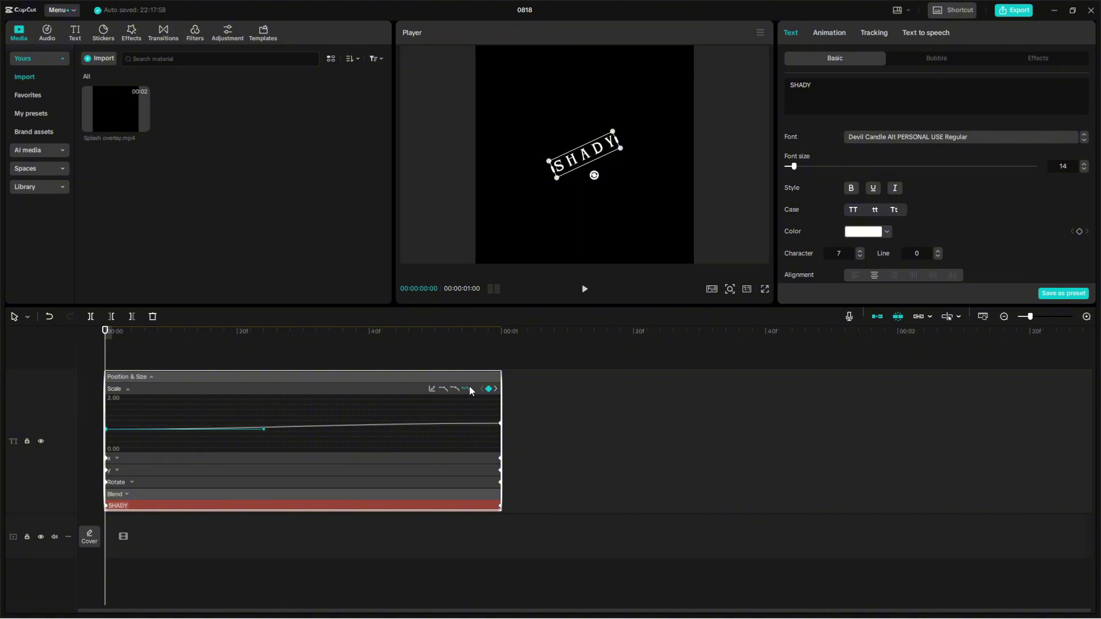
# Step: Move the playhead to frame 10 and pull the start keyframe's Scale curve handle back to it and upward for a steep initial rise
pyautogui.press('Right')
pyautogui.press('Right')
pyautogui.press('Right')
pyautogui.press('Right')
pyautogui.press('Right')
pyautogui.press('Right')
pyautogui.press('Right')
pyautogui.press('Right')
pyautogui.press('Right')
pyautogui.press('Right')
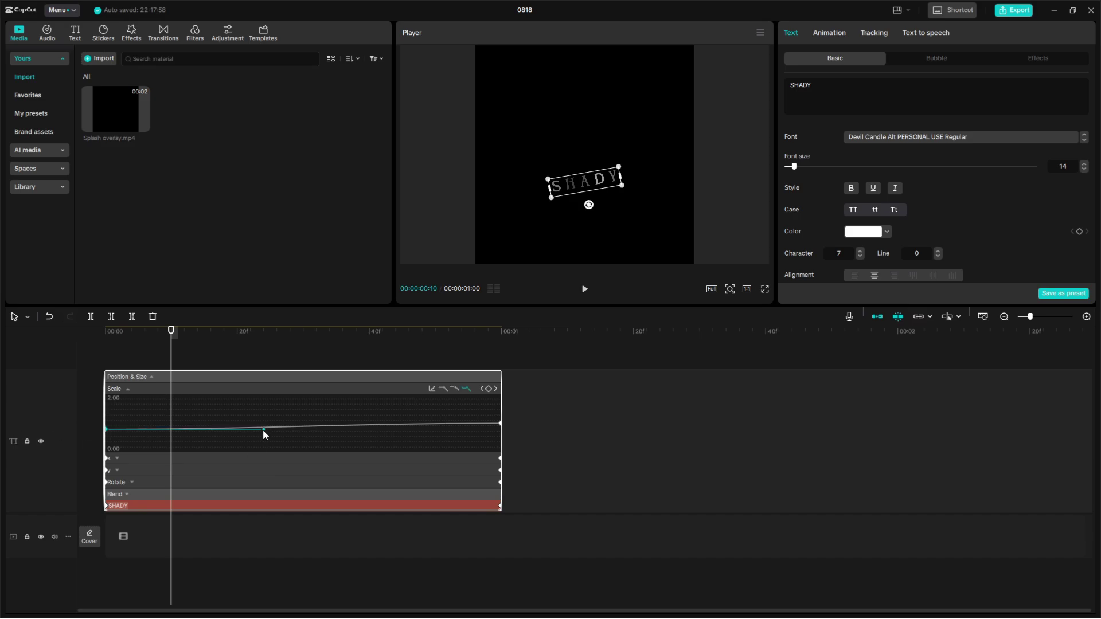
pyautogui.moveTo(263, 429); pyautogui.dragTo(173, 417)
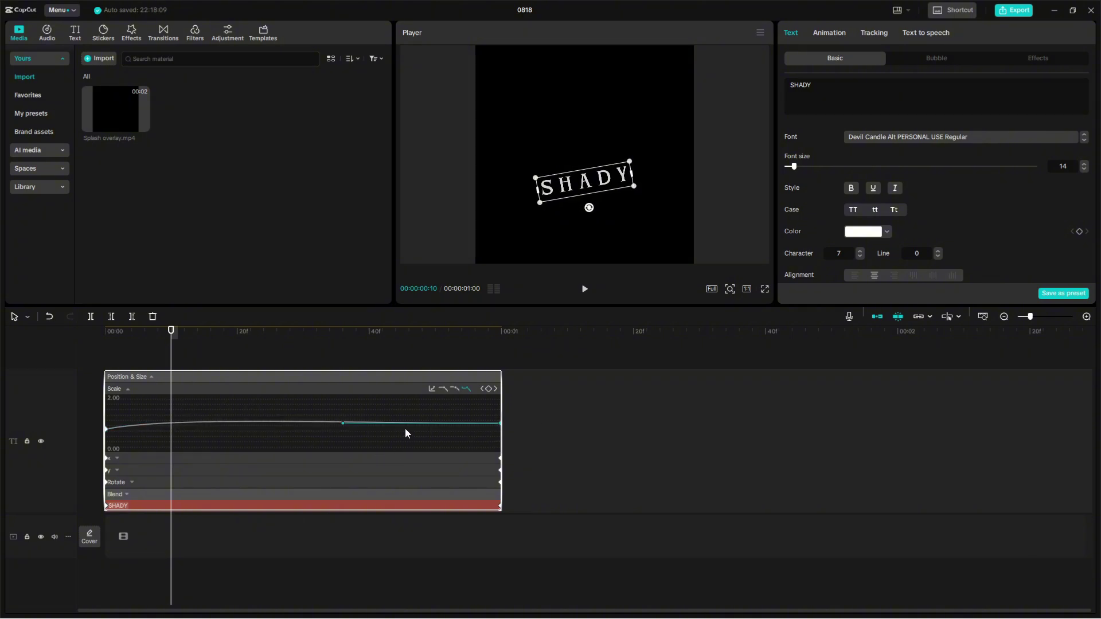
# Step: Pull the end keyframe's Scale curve handle toward the clip's end and upward, fine-tune the start handle, and play back the result
pyautogui.moveTo(343, 424); pyautogui.dragTo(480, 415)
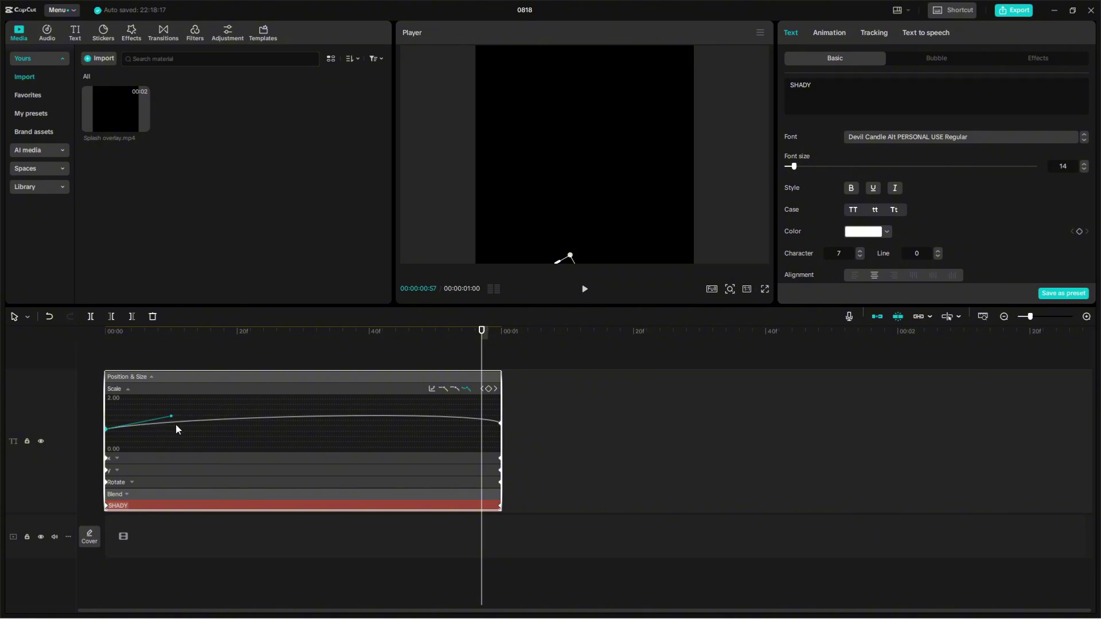
pyautogui.moveTo(171, 417); pyautogui.dragTo(171, 418)
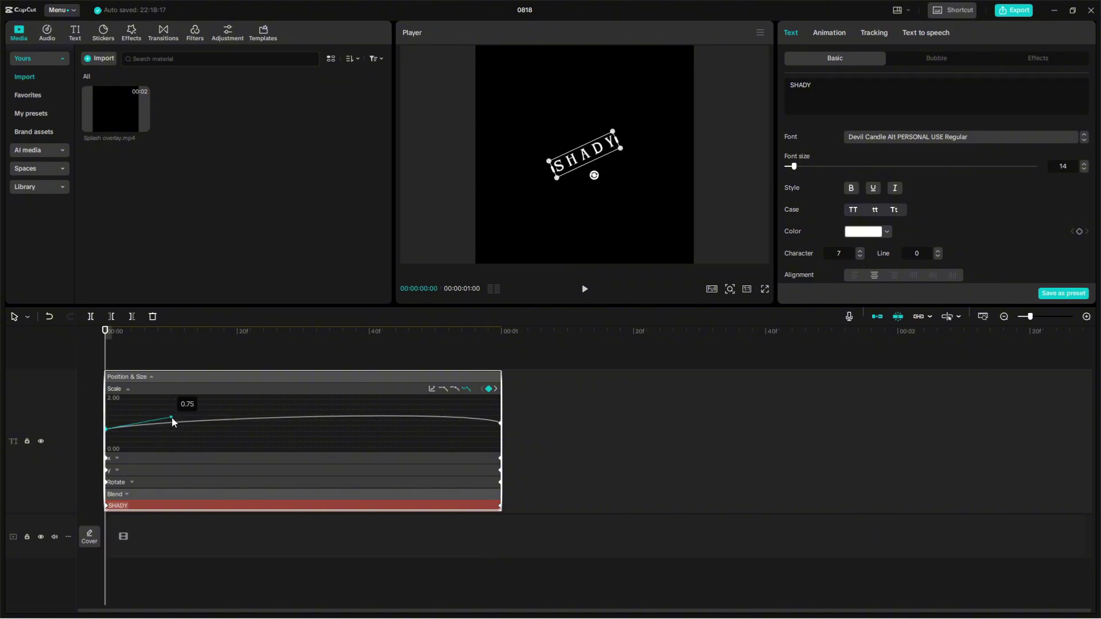
pyautogui.press('space')
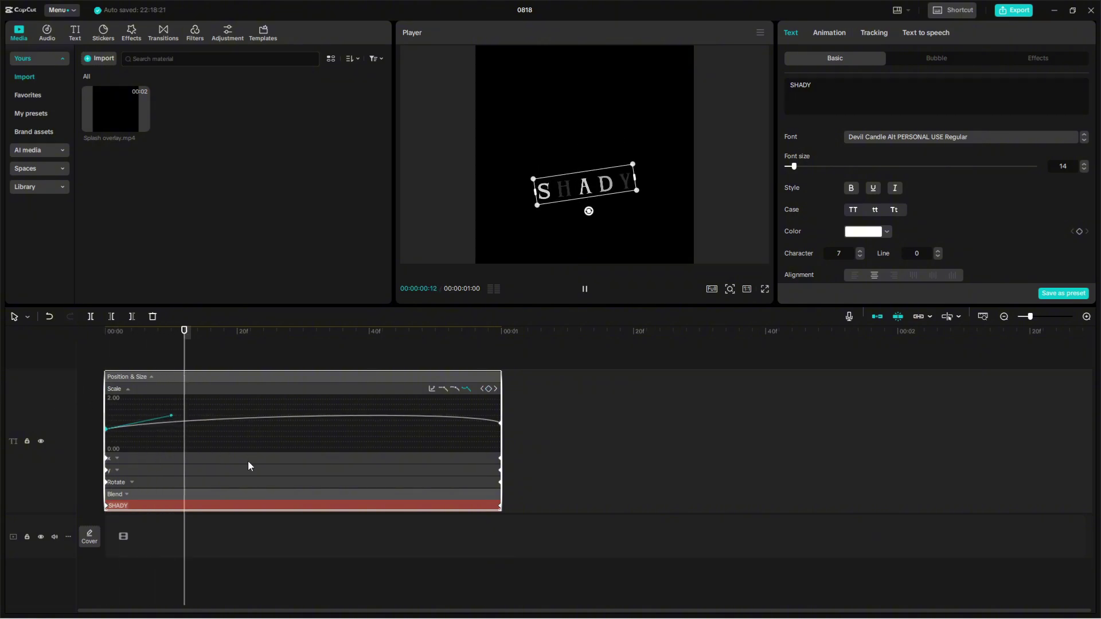
pyautogui.press('space')
# Step: Step through the SHADY clip frame by frame and examine its scale, position and rotation values at the start and end keyframes
pyautogui.press('Right')
pyautogui.press('Right')
pyautogui.press('Right')
pyautogui.press('Right')
pyautogui.press('Right')
pyautogui.press('Right')
pyautogui.press('Right')
pyautogui.press('Right')
pyautogui.press('Right')
pyautogui.press('Right')
pyautogui.press('Right')
pyautogui.press('Right')
pyautogui.press('Right')
pyautogui.press('Right')
pyautogui.press('Right')
pyautogui.press('Right')
pyautogui.press('Right')
pyautogui.press('Right')
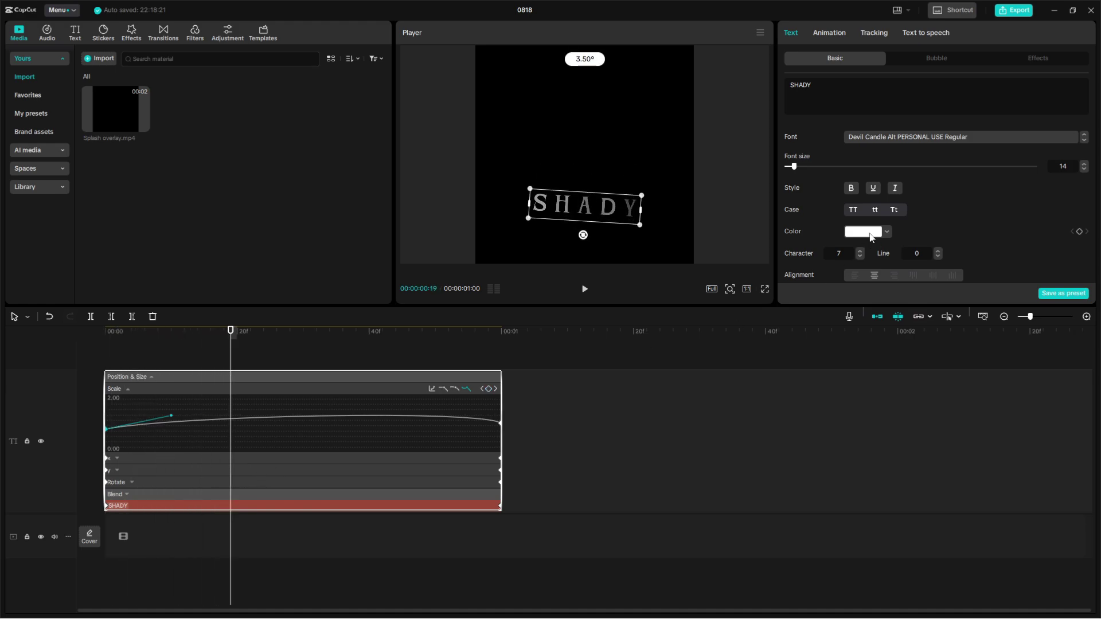
pyautogui.scroll(-4, 871, 237)
pyautogui.scroll(2, 871, 239)
pyautogui.scroll(-3, 870, 237)
pyautogui.press('Home')
pyautogui.press('Right')
pyautogui.press('Right')
pyautogui.press('Right')
pyautogui.press('Right')
pyautogui.press('Right')
pyautogui.press('Right')
pyautogui.press('Right')
pyautogui.press('Right')
pyautogui.press('Right')
pyautogui.press('Right')
pyautogui.press('Right')
pyautogui.press('Right')
pyautogui.press('Right')
pyautogui.press('Right')
pyautogui.press('Right')
pyautogui.press('Right')
pyautogui.press('Right')
pyautogui.press('Right')
pyautogui.press('Right')
pyautogui.press('Right')
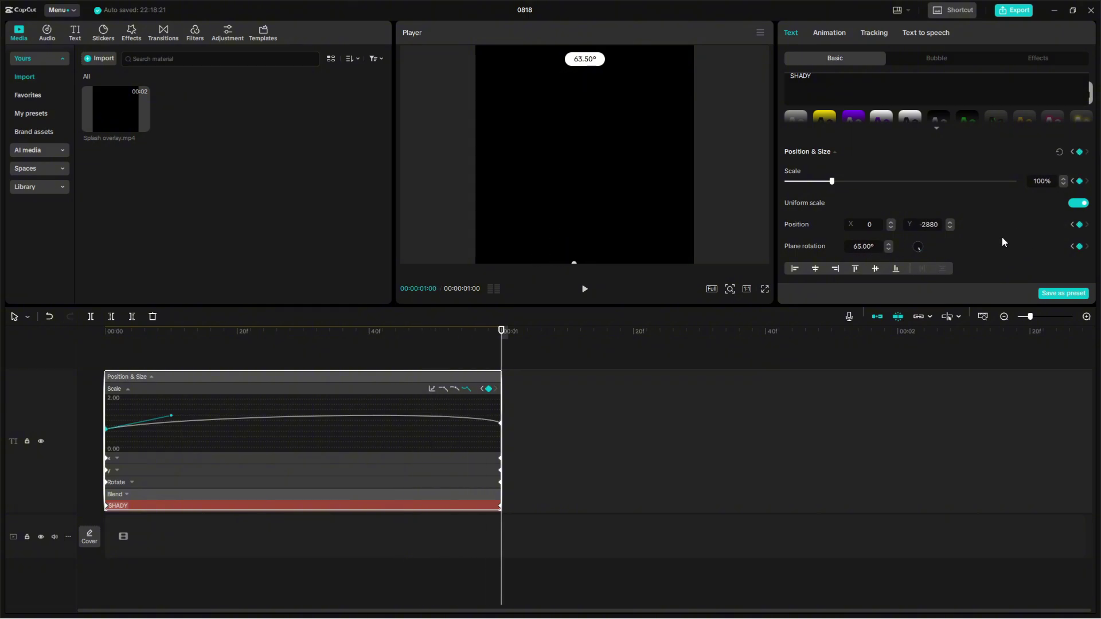
pyautogui.press('Up')
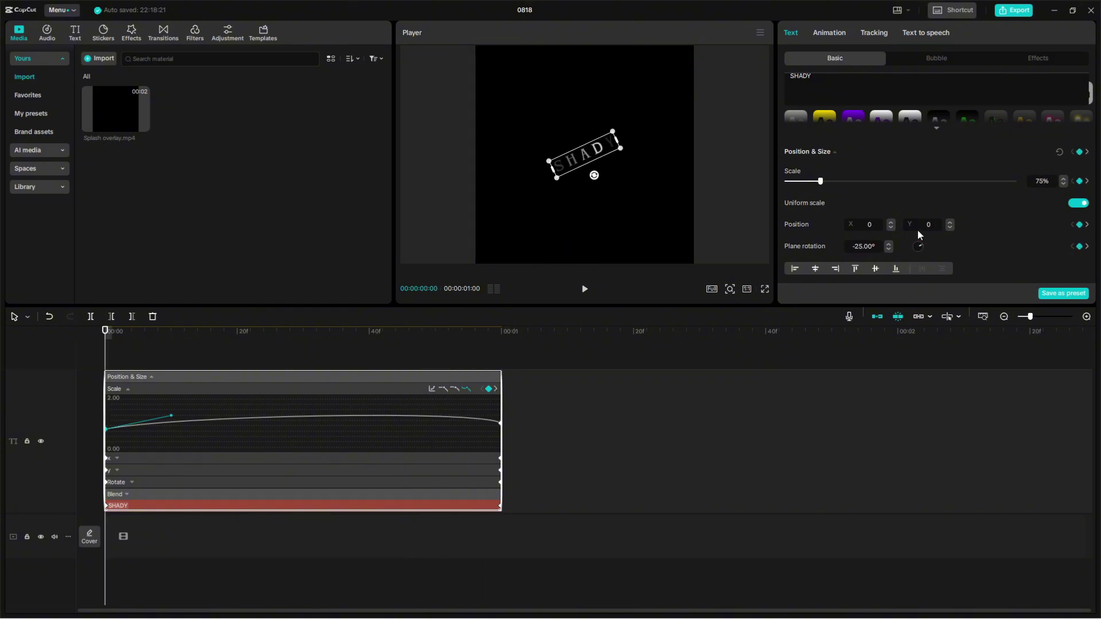
# Step: Expand the y position graph, apply the Rebound In preset curve to it, and play back the fall
pyautogui.click(227, 471)
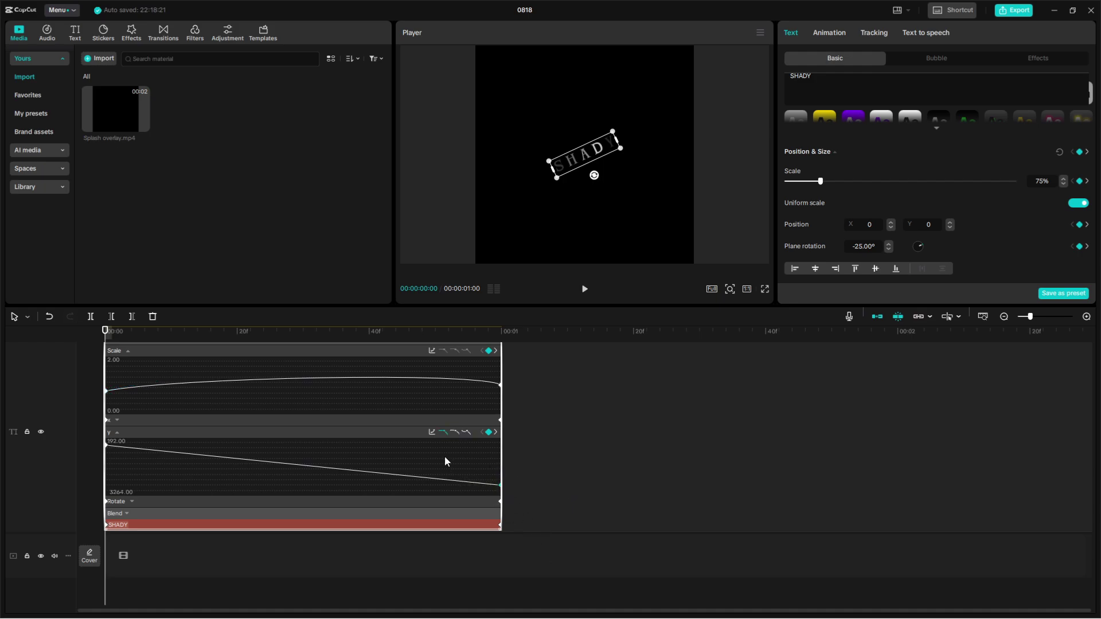
pyautogui.click(432, 432)
pyautogui.click(554, 587)
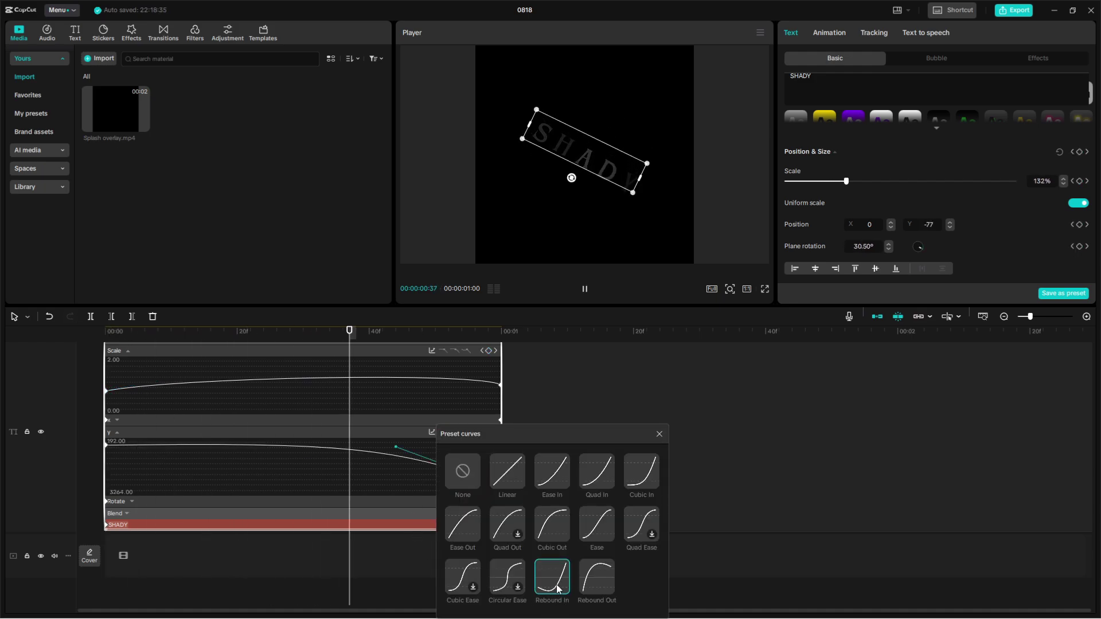
pyautogui.click(660, 434)
pyautogui.press('space')
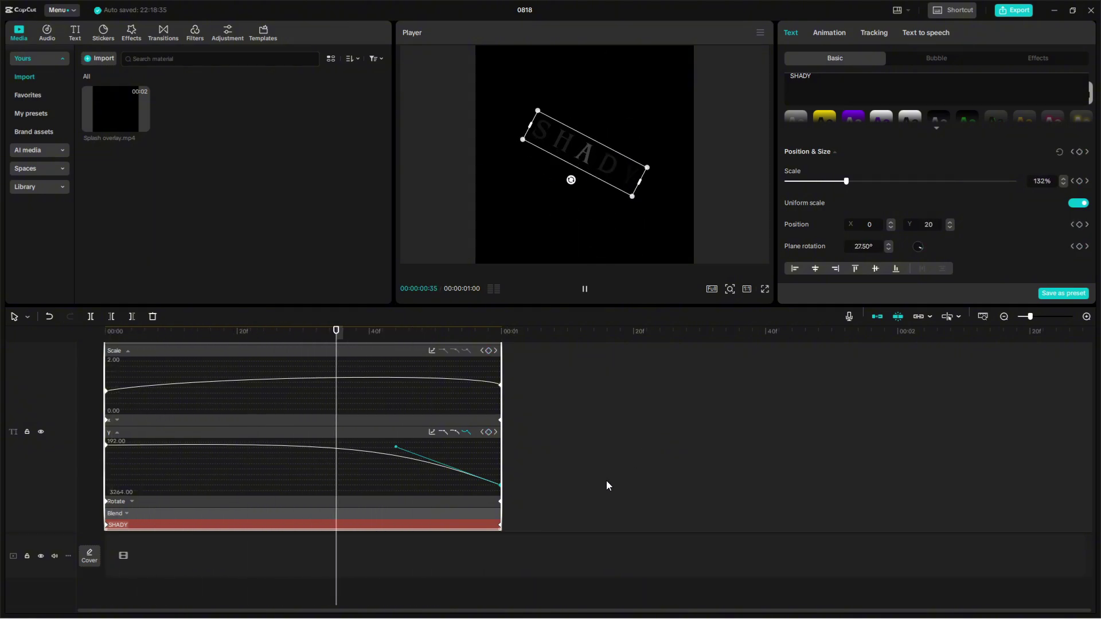
pyautogui.press('space')
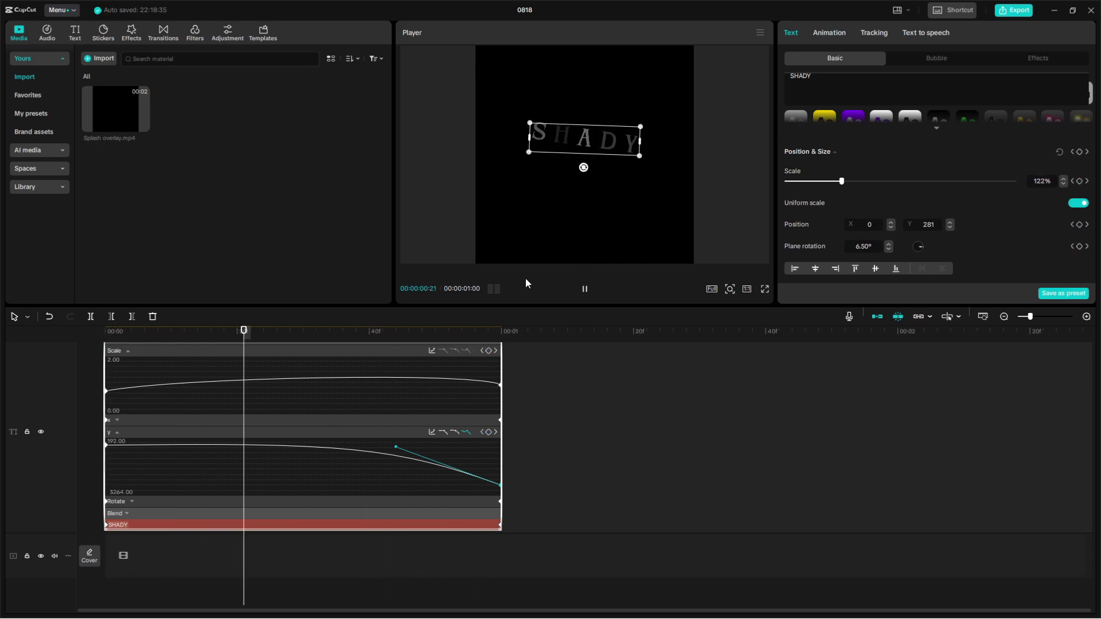
# Step: Apply the Quad In preset curve to the Rotate graph, close the keyframe graphs and play back the animation
pyautogui.click(435, 503)
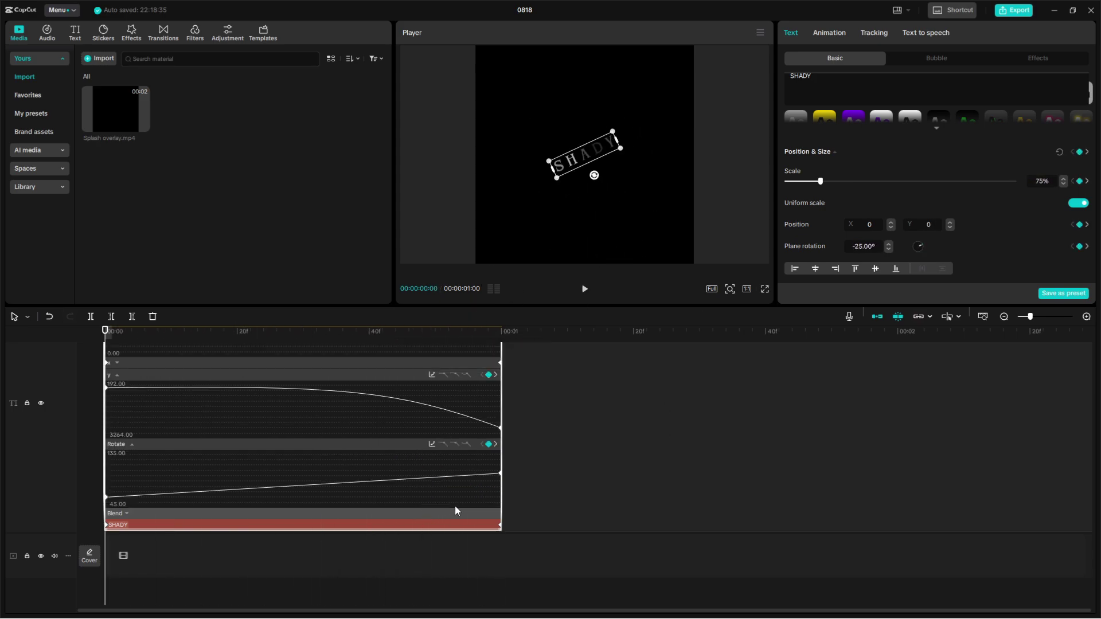
pyautogui.click(432, 444)
pyautogui.click(593, 484)
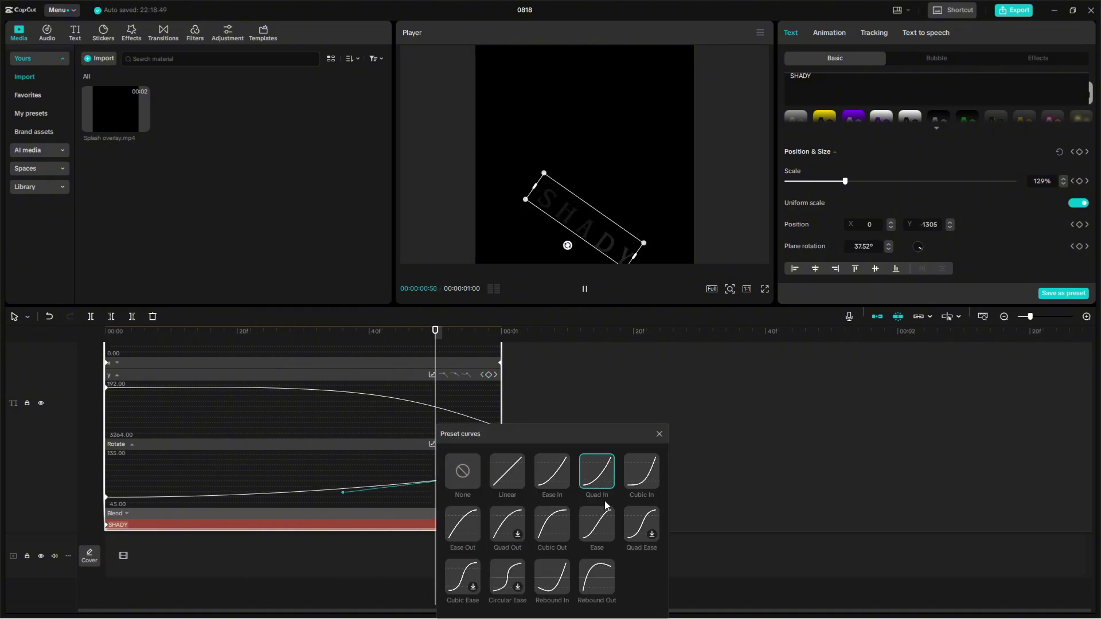
pyautogui.click(657, 435)
pyautogui.click(648, 445)
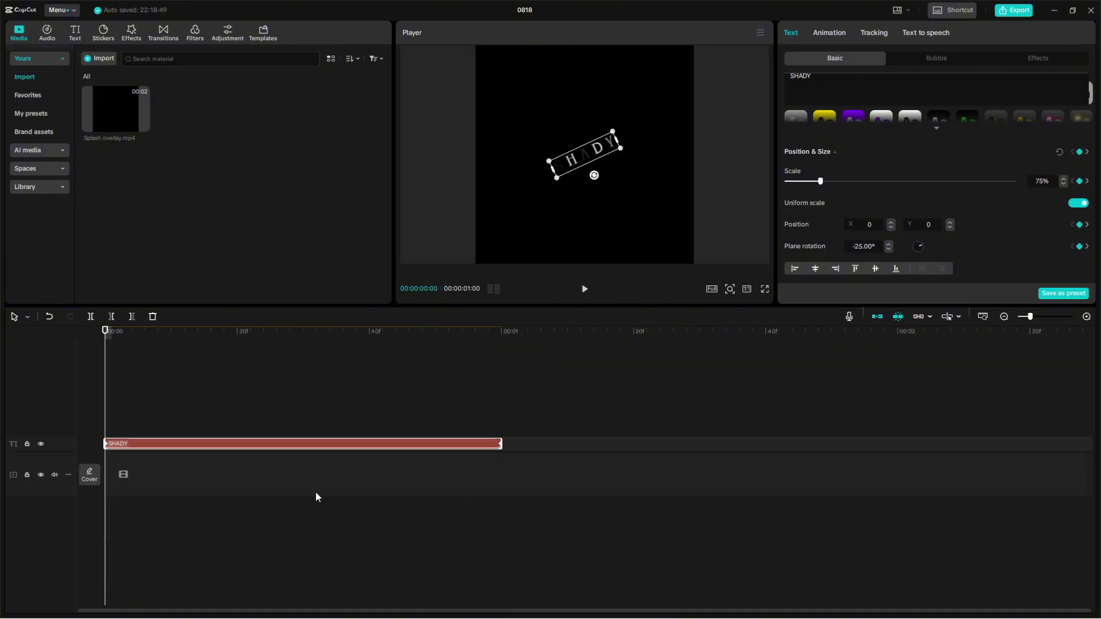
pyautogui.press('space')
pyautogui.press('space')
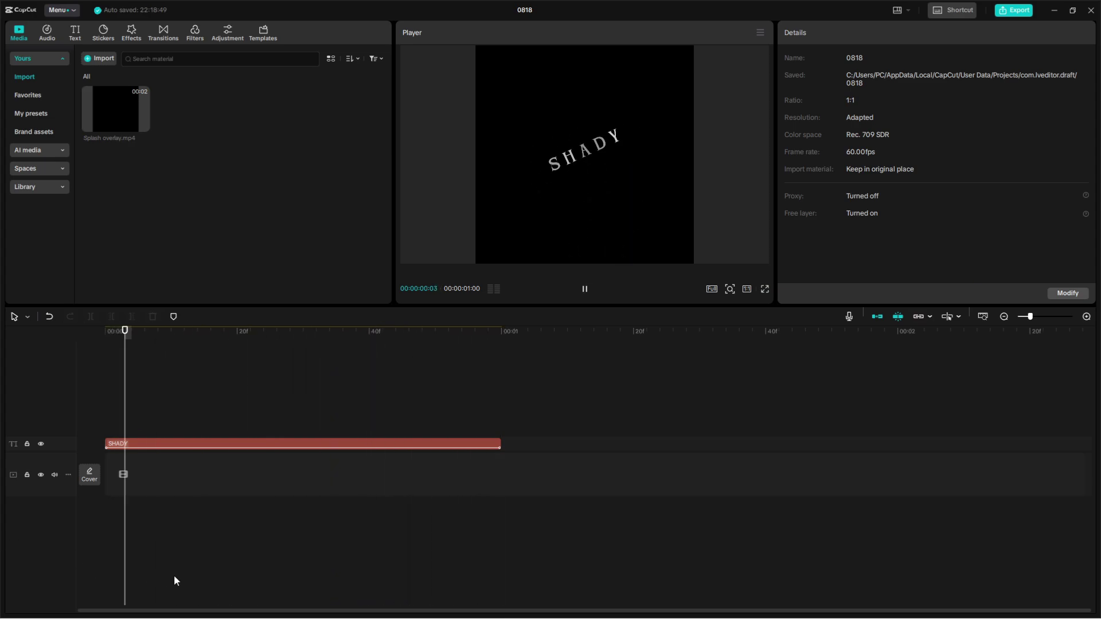
pyautogui.press('space')
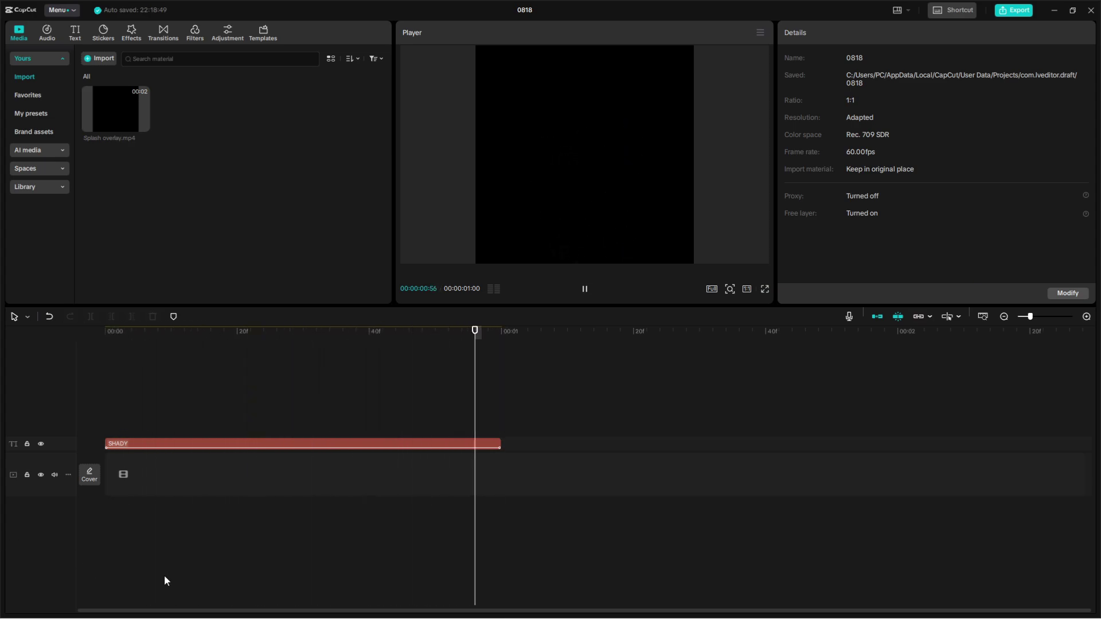
pyautogui.press('space')
# Step: Reopen the SHADY clip's keyframe graphs, raise the y curve's end handle slightly, and play back the change
pyautogui.click(309, 443)
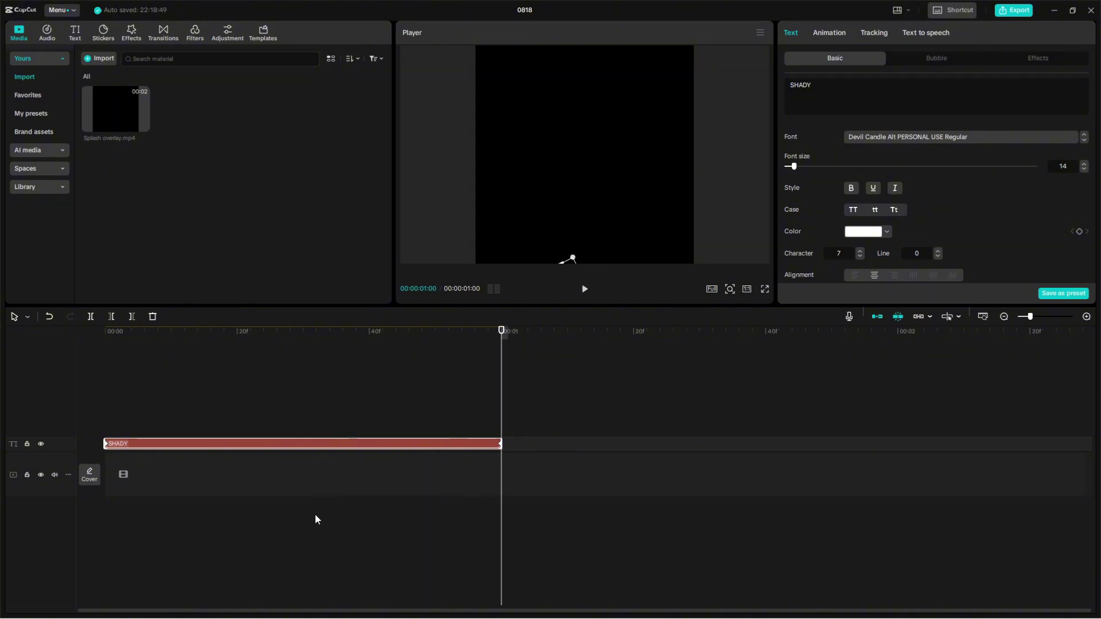
pyautogui.hotkey('alt', 'k')
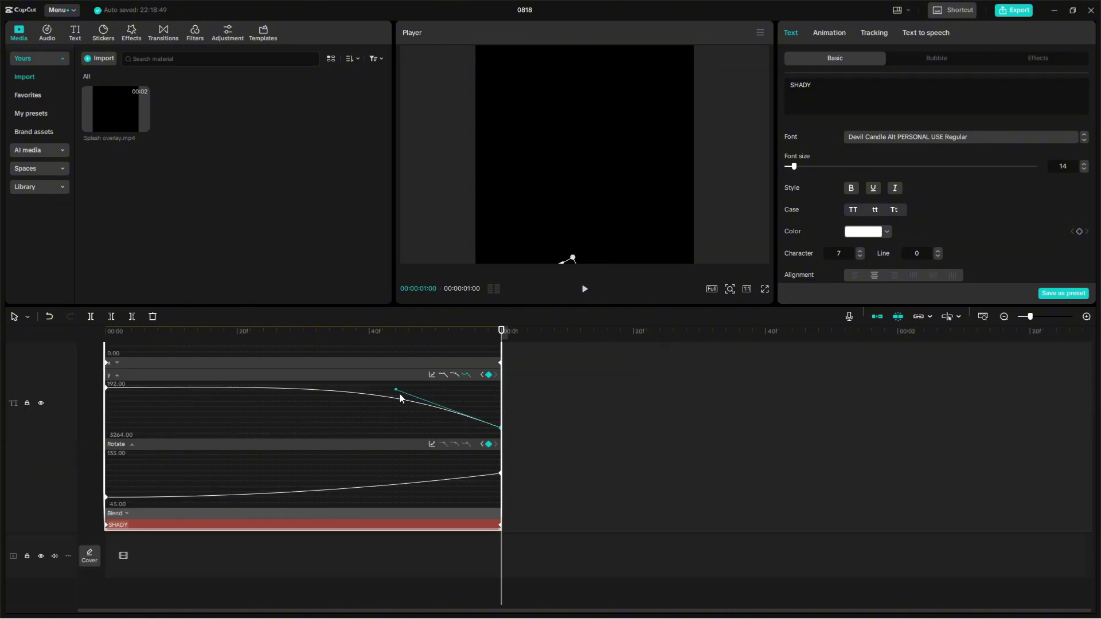
pyautogui.moveTo(396, 389); pyautogui.dragTo(395, 385)
pyautogui.press('space')
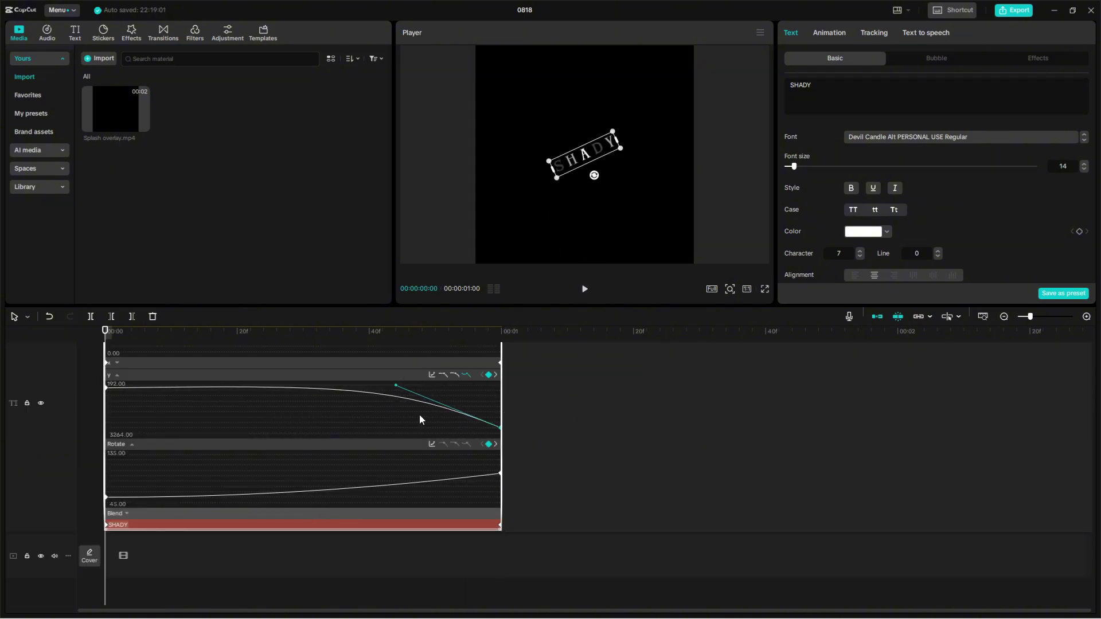
# Step: Step frame by frame from the clip's start to frame 32 to check how the text rotates and falls
pyautogui.press('Right')
pyautogui.press('Right')
pyautogui.press('Right')
pyautogui.press('Right')
pyautogui.press('Right')
pyautogui.press('Right')
pyautogui.press('Right')
pyautogui.press('Right')
pyautogui.press('Right')
pyautogui.press('Right')
pyautogui.press('Right')
pyautogui.press('Right')
pyautogui.press('Right')
pyautogui.press('Right')
pyautogui.press('Right')
pyautogui.press('Right')
pyautogui.press('Right')
pyautogui.press('Right')
pyautogui.press('Right')
pyautogui.press('Right')
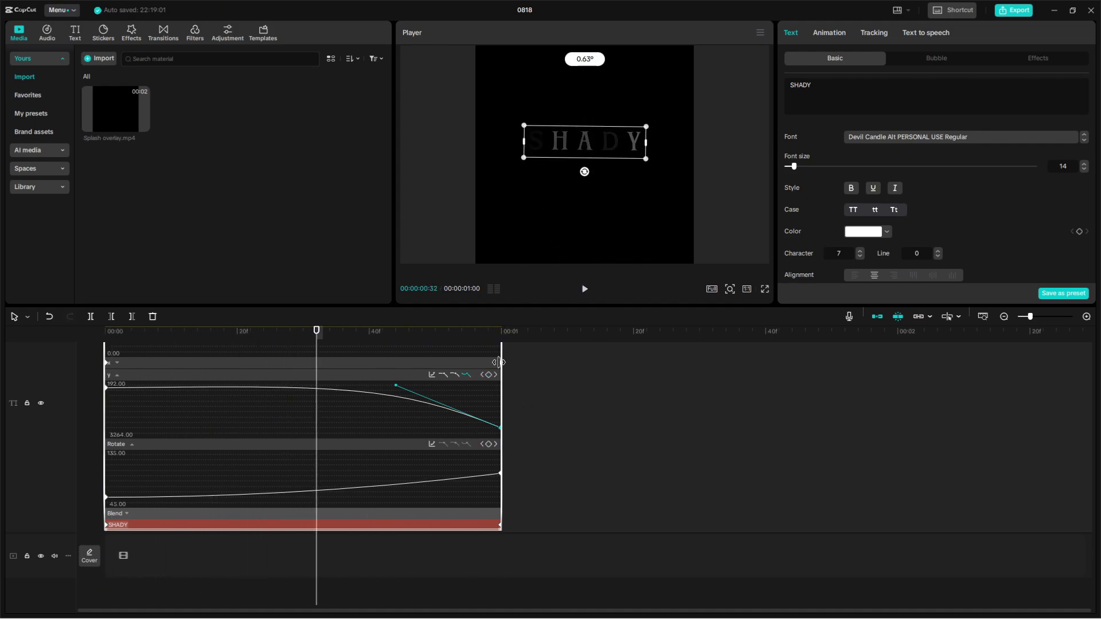
# Step: Expand the Opacity graph under Blend, apply the Cubic In preset curve, close the graphs and play back the fade
pyautogui.click(459, 518)
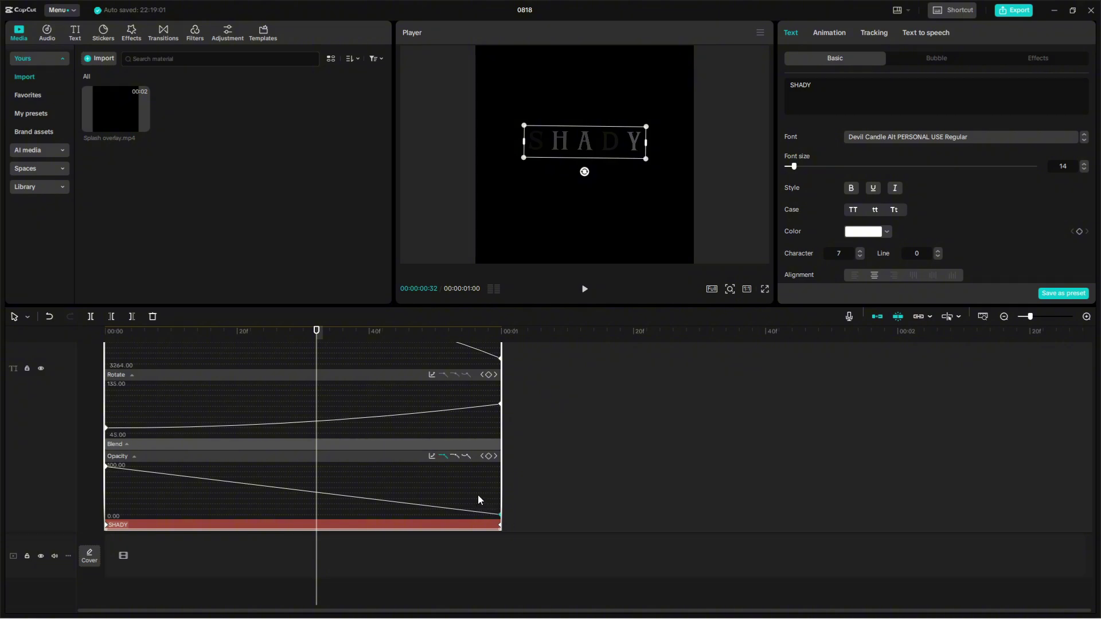
pyautogui.click(432, 457)
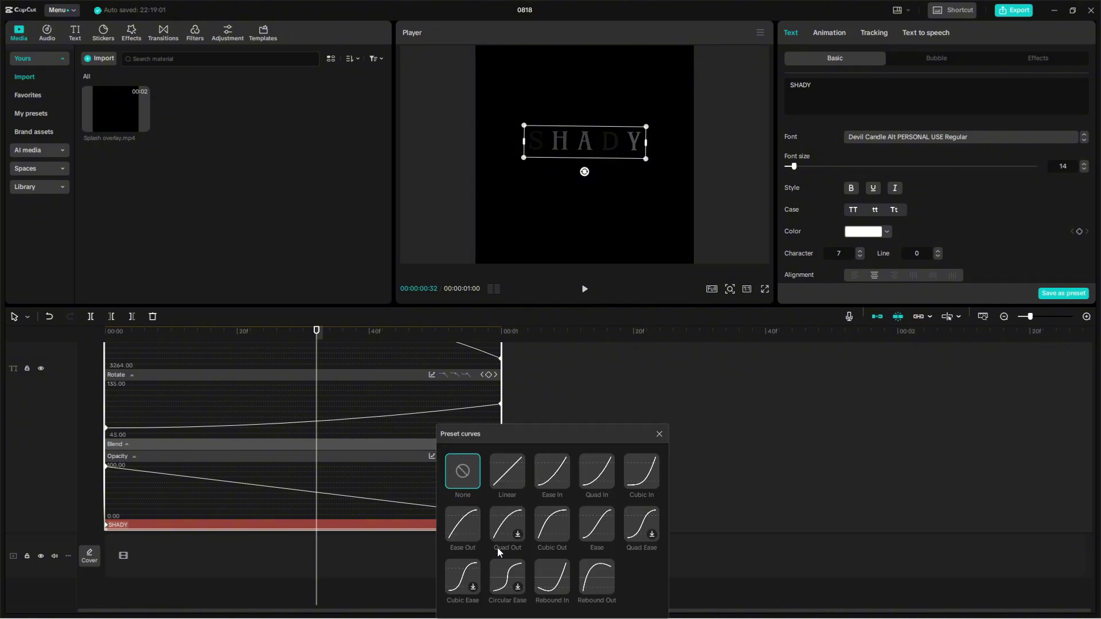
pyautogui.click(637, 479)
pyautogui.click(660, 434)
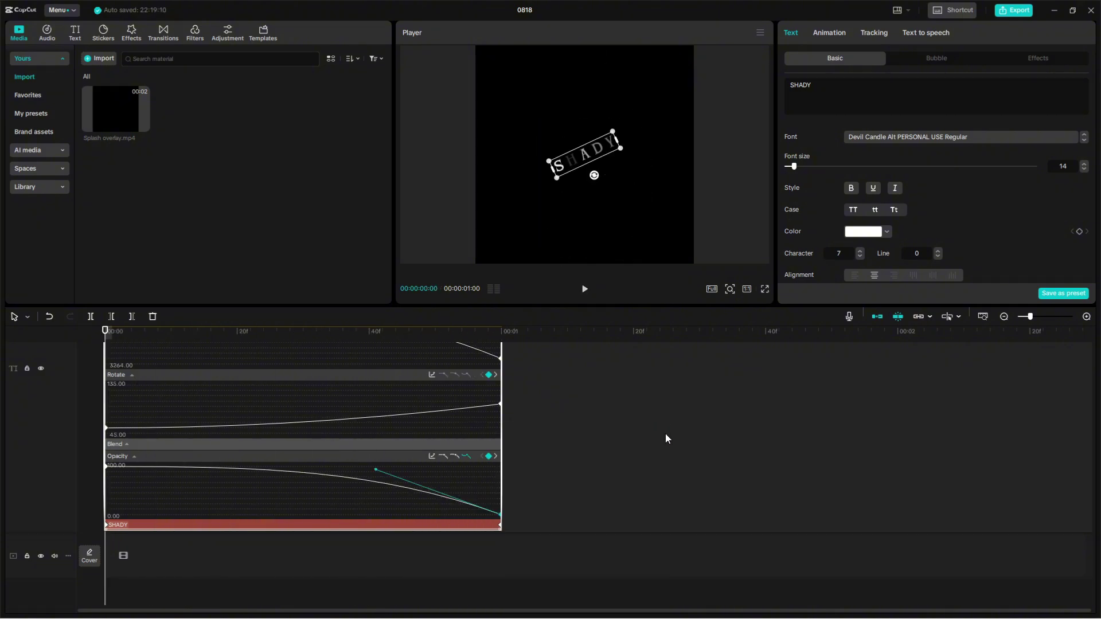
pyautogui.click(656, 470)
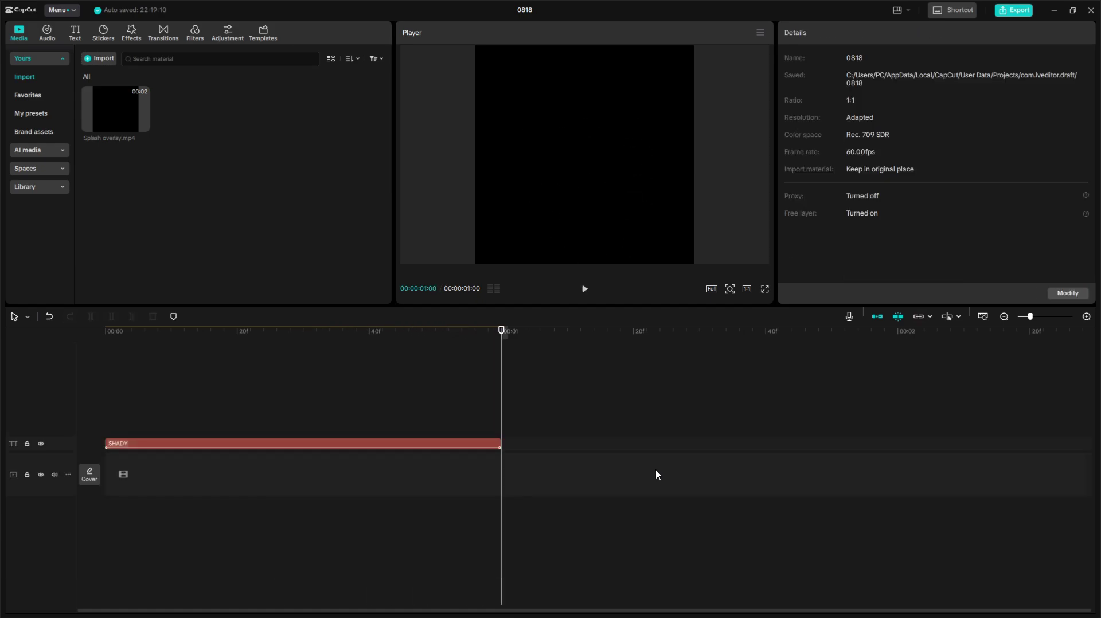
pyautogui.press('space')
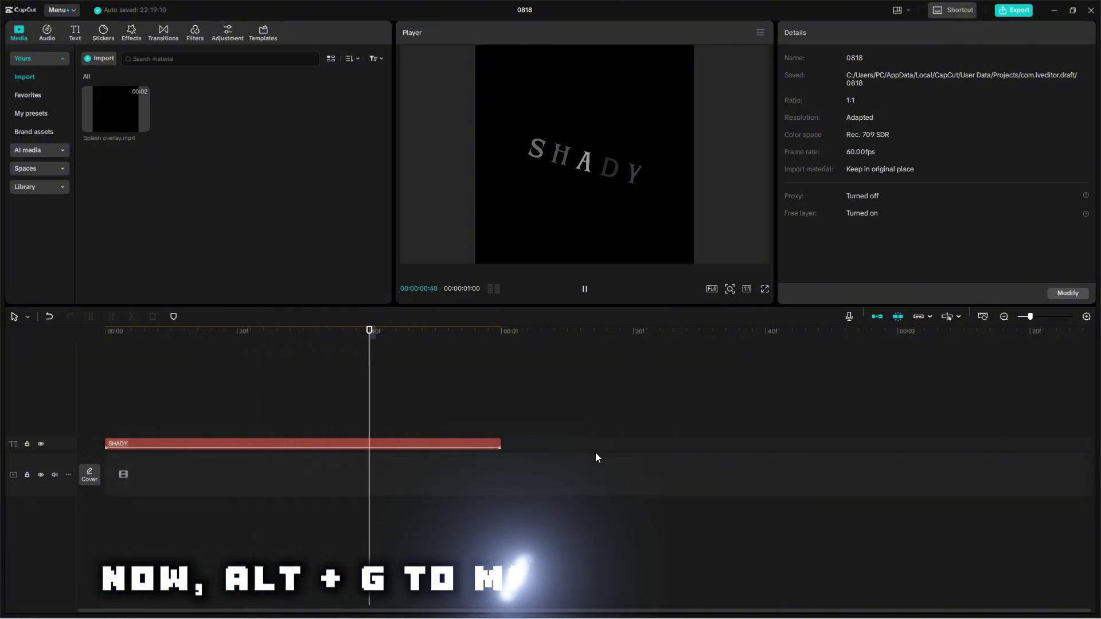
# Step: Return the playhead to the start, turn the SHADY text clip into a compound clip, and play it back
pyautogui.moveTo(189, 332); pyautogui.dragTo(105, 332)
pyautogui.moveTo(607, 539); pyautogui.dragTo(390, 412)
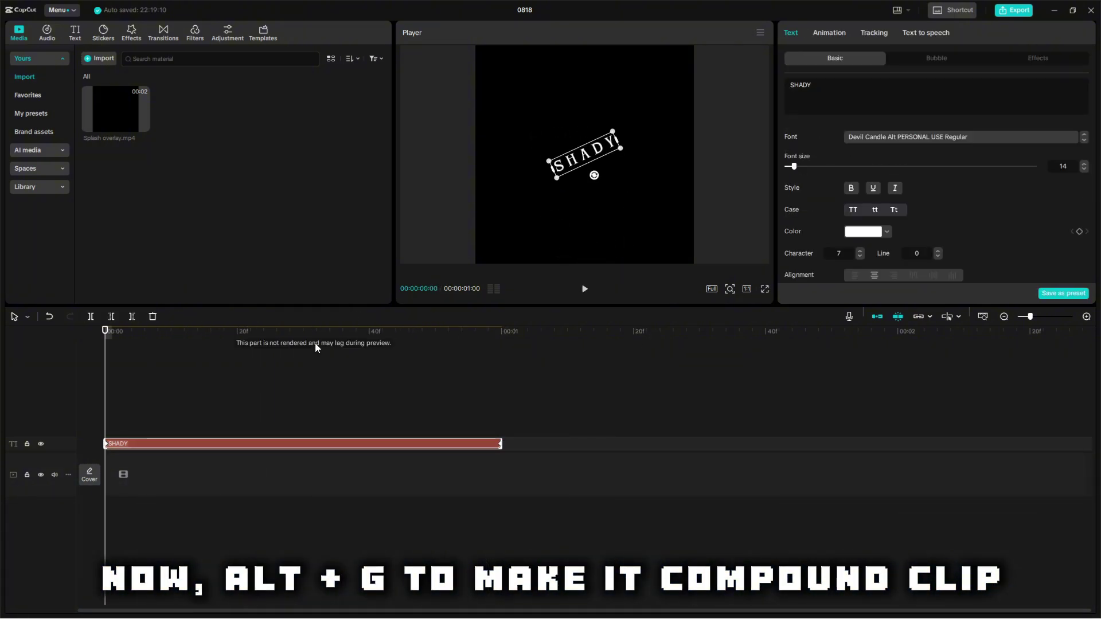
pyautogui.hotkey('alt', 'g')
pyautogui.moveTo(319, 442); pyautogui.dragTo(307, 494)
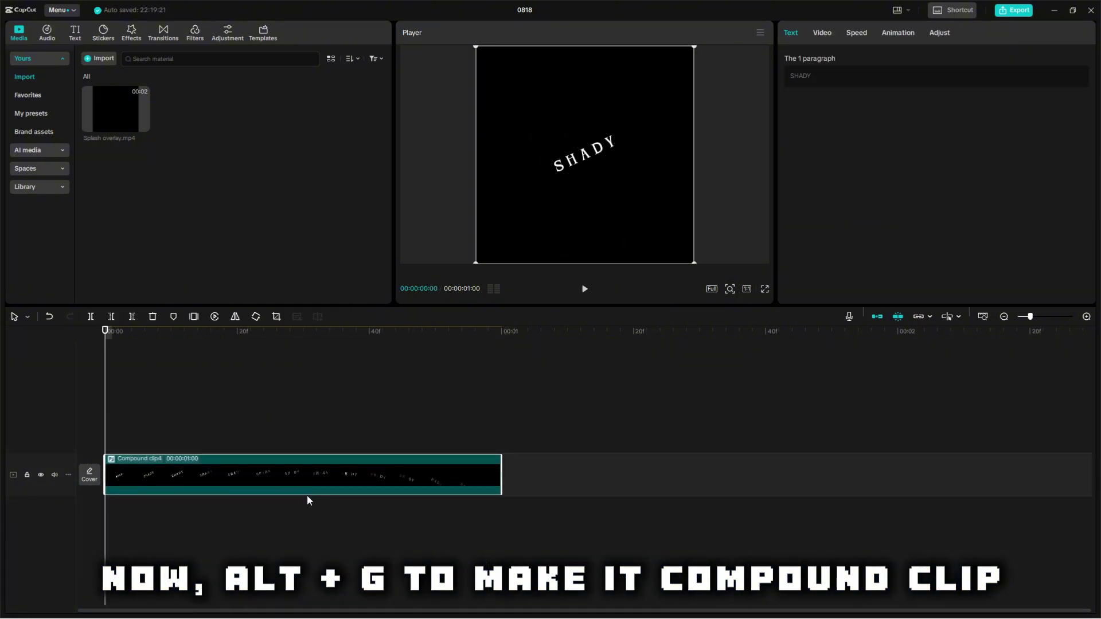
pyautogui.click(413, 537)
pyautogui.press('space')
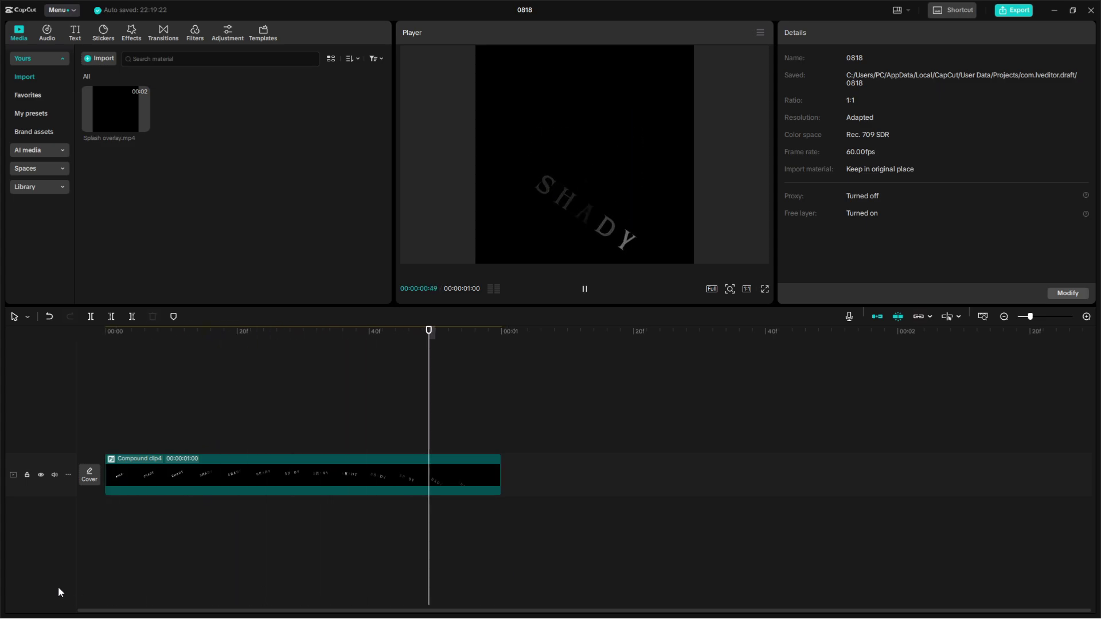
pyautogui.press('space')
pyautogui.press('space')
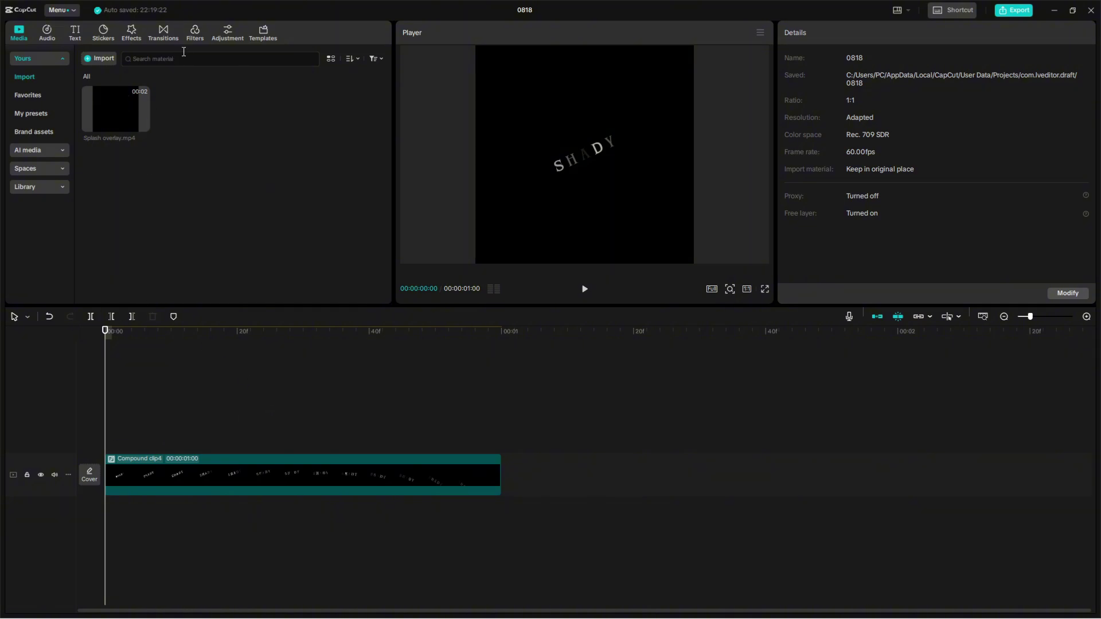
# Step: Search the video effects for RIPPLES and preview the first Ripples effect
pyautogui.click(132, 32)
pyautogui.click(132, 59)
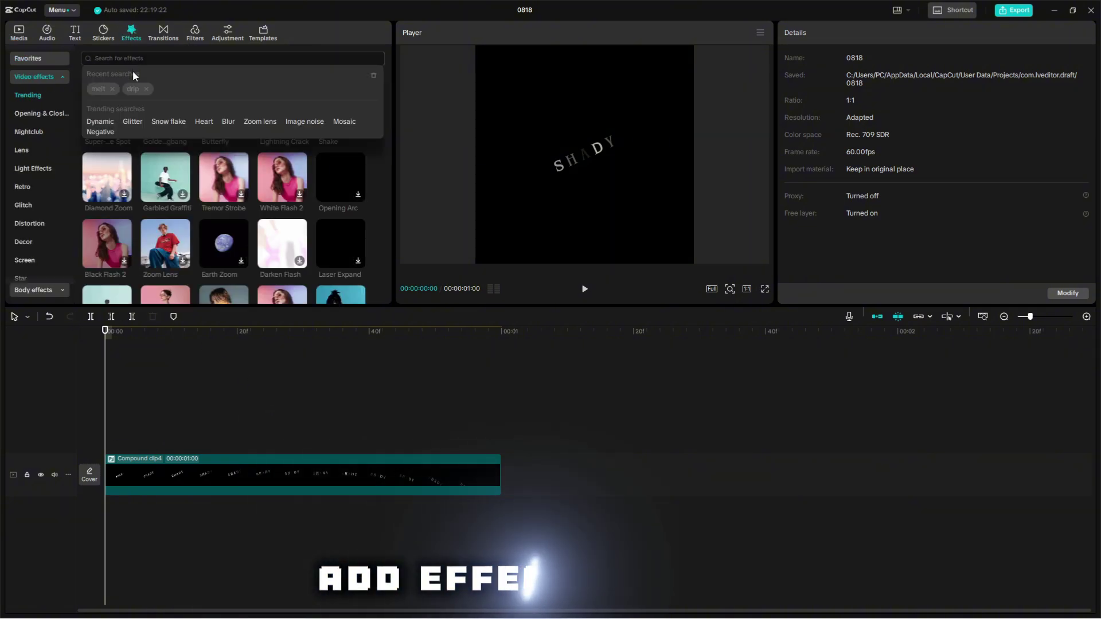
pyautogui.write('RIPPLES')
pyautogui.press('Return')
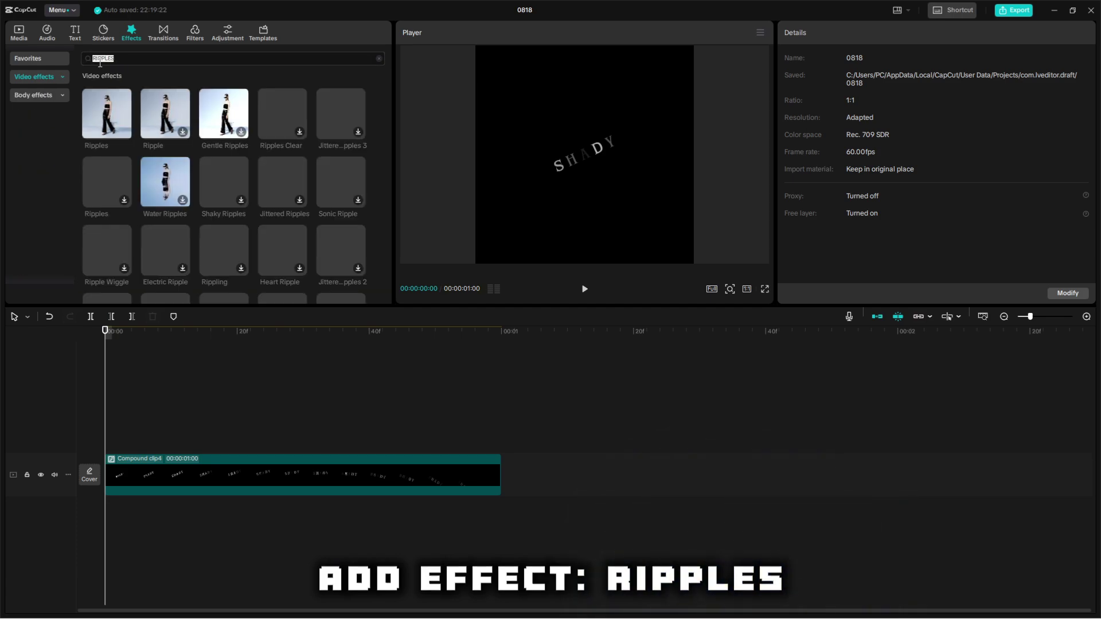
pyautogui.moveTo(108, 127)
pyautogui.click(113, 127)
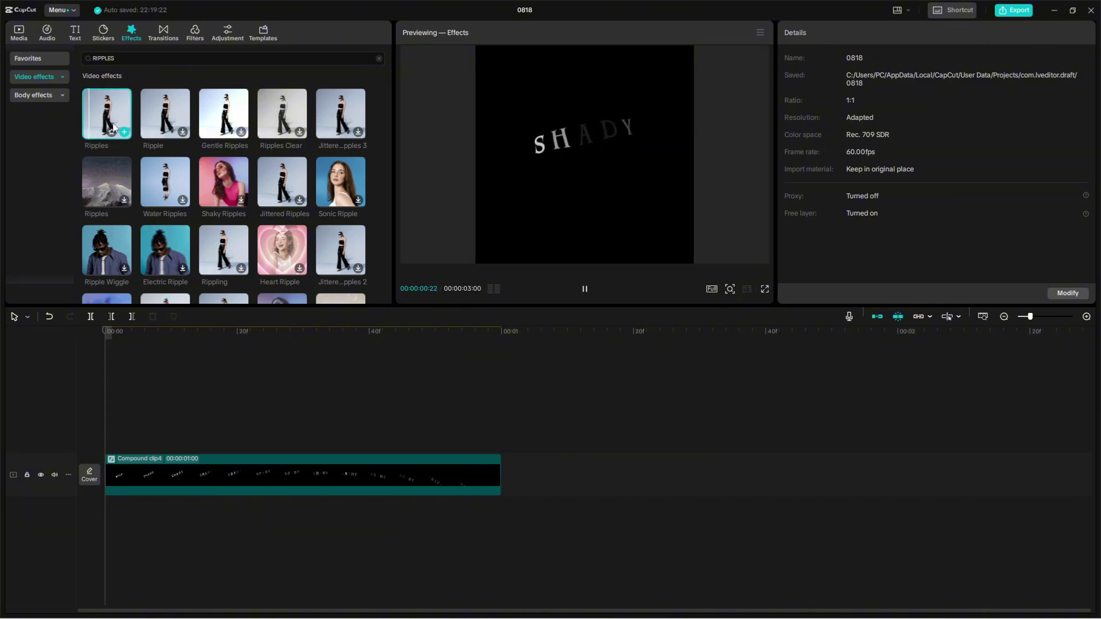
# Step: Add the Ripples effect above the compound clip from the start and trim it to the compound clip's end
pyautogui.moveTo(111, 121); pyautogui.dragTo(86, 372)
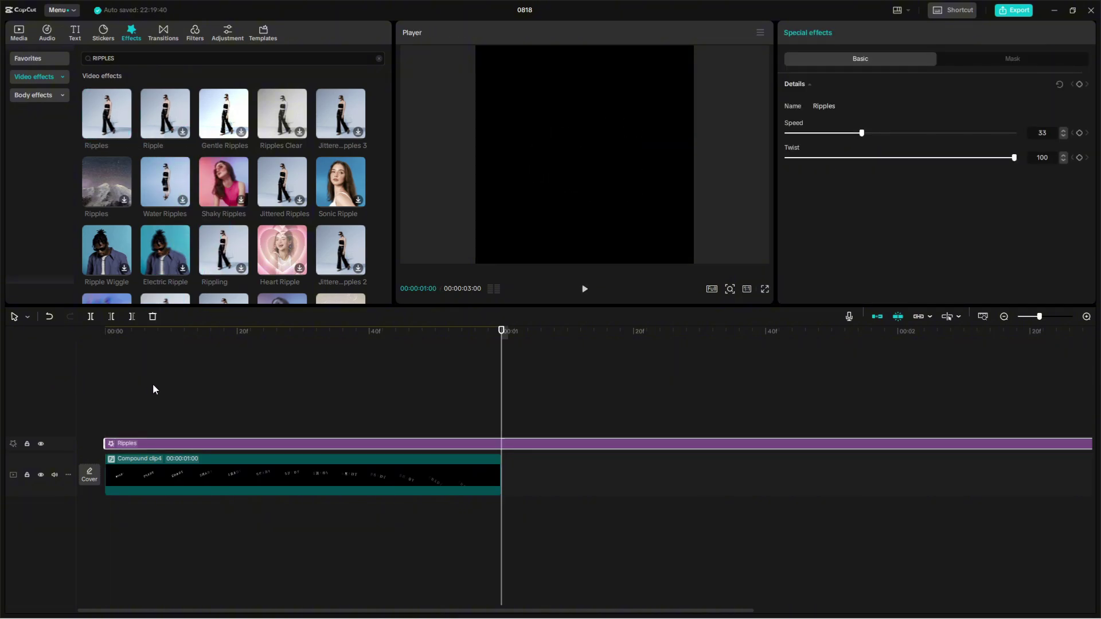
pyautogui.press('w')
pyautogui.press('space')
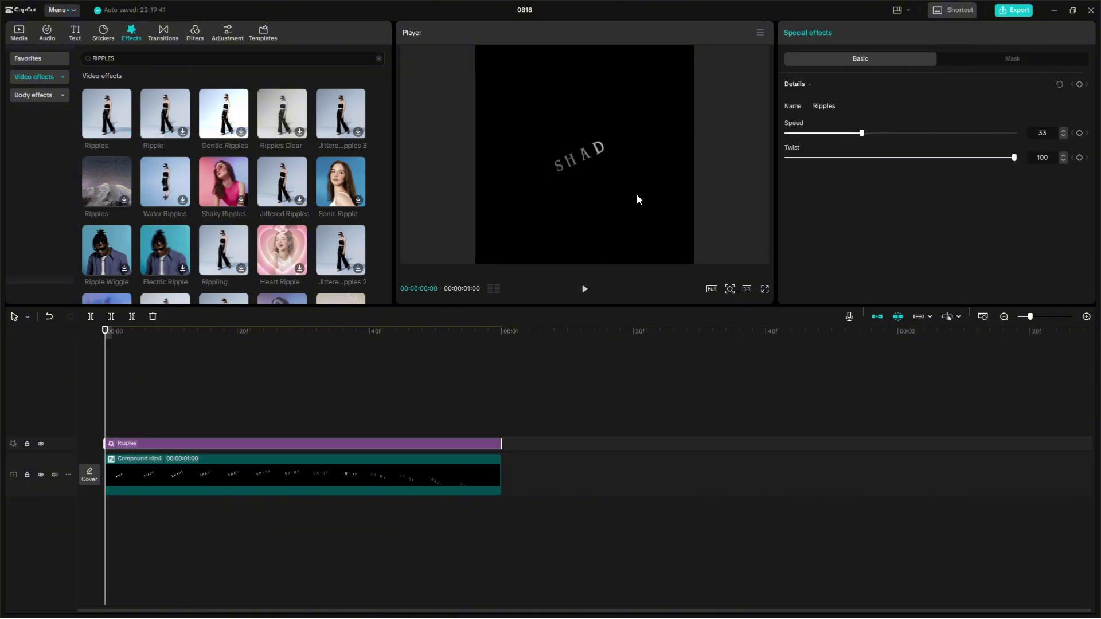
# Step: Play to frame 25 and set the Ripples effect's Twist to 70 and Speed to 7
pyautogui.press('space')
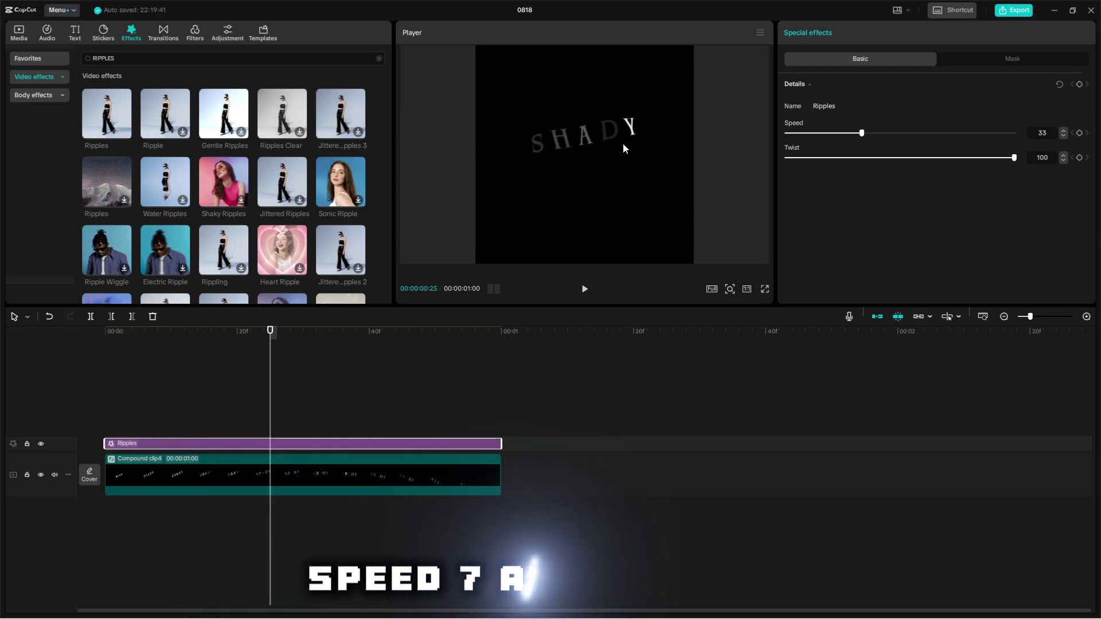
pyautogui.moveTo(1014, 158); pyautogui.dragTo(945, 170)
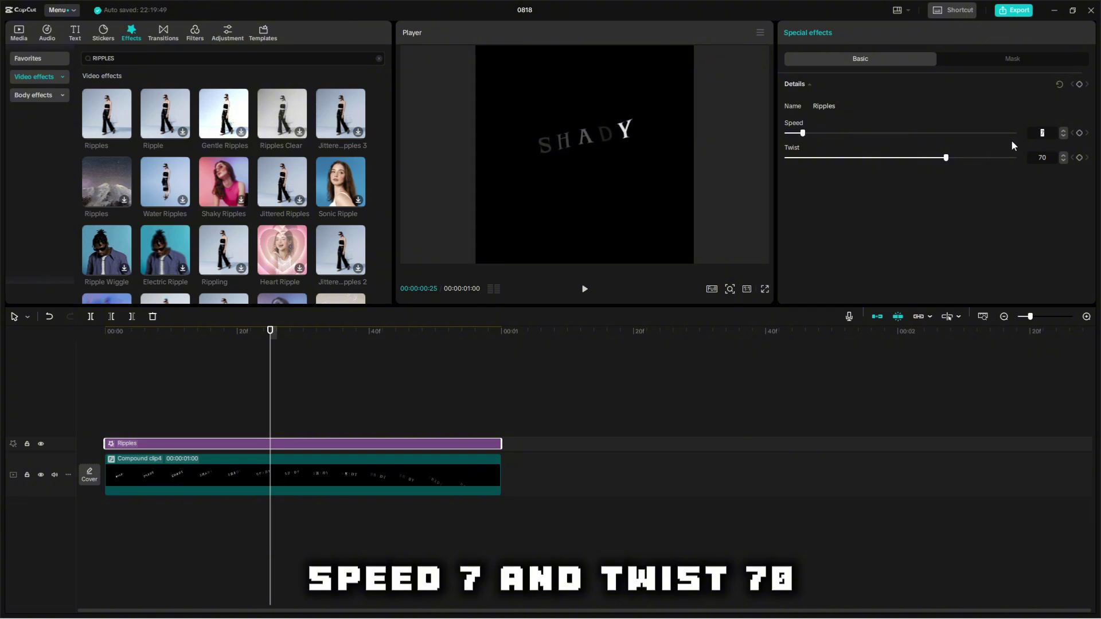
# Step: Play the SHADY animation back from the start to review the Ripples effect's motion
pyautogui.press('space')
pyautogui.click(775, 398)
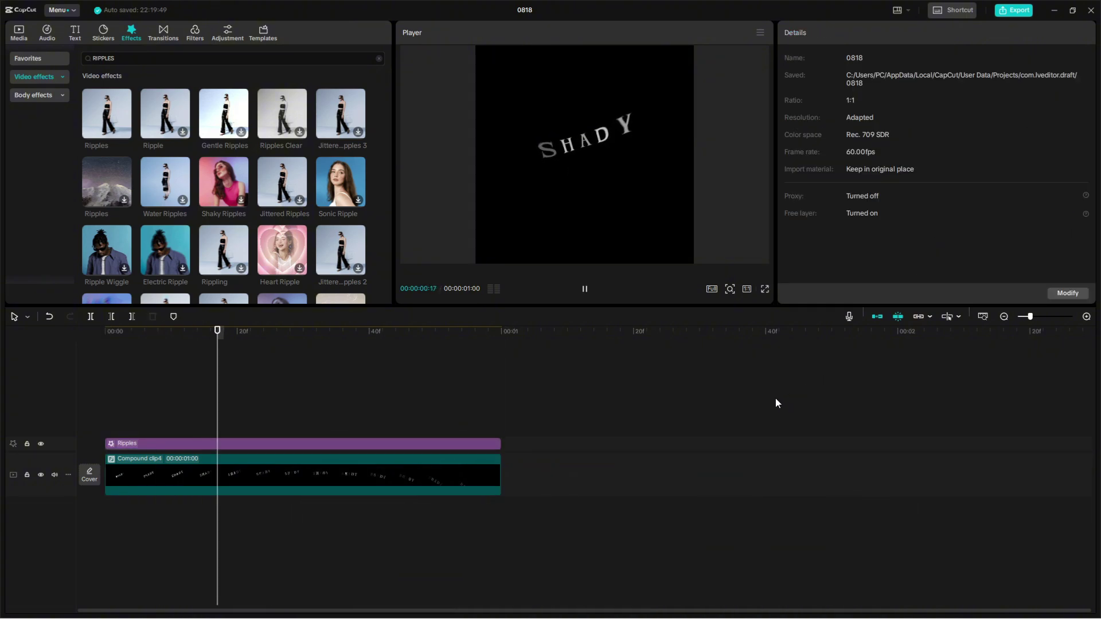
pyautogui.press('space')
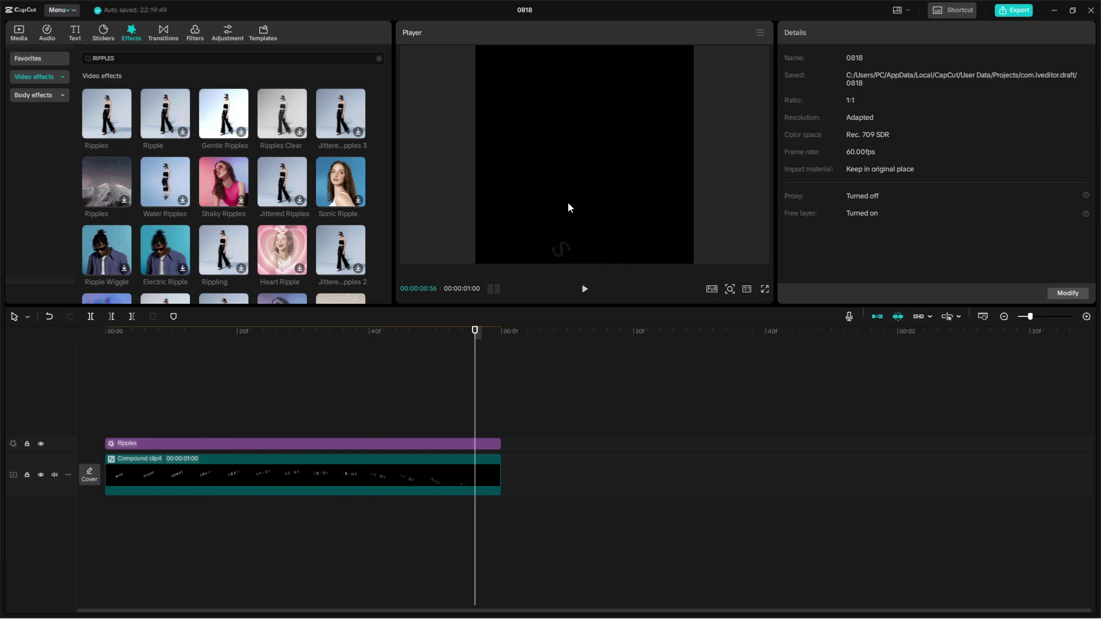
pyautogui.press('space')
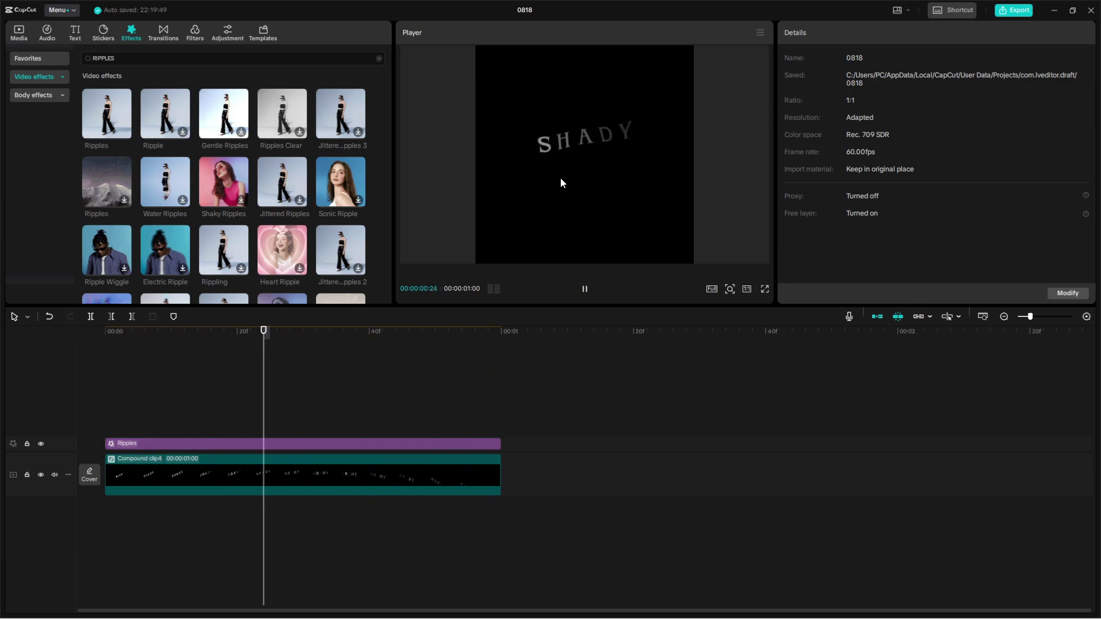
pyautogui.moveTo(459, 408); pyautogui.dragTo(1, 497)
pyautogui.click(91, 409)
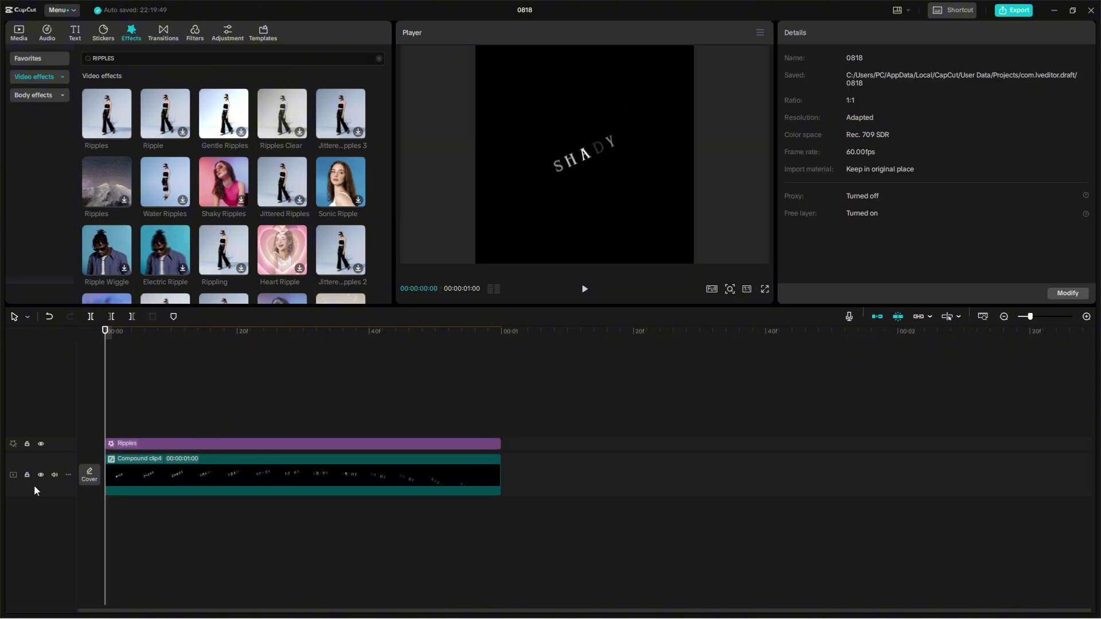
pyautogui.press('space')
pyautogui.click(91, 377)
# Step: Clear the effects search and place Splash overlay.mp4 at the timeline start, between the compound clip and the Ripples effect
pyautogui.click(379, 58)
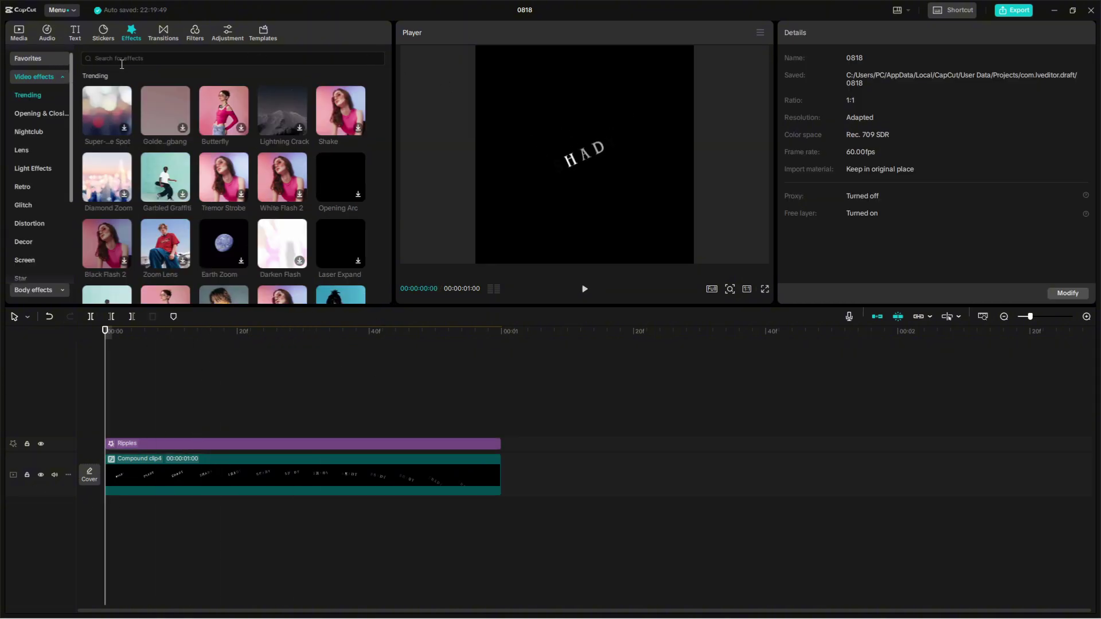
pyautogui.click(16, 35)
pyautogui.moveTo(111, 101); pyautogui.dragTo(12, 453)
pyautogui.click(150, 388)
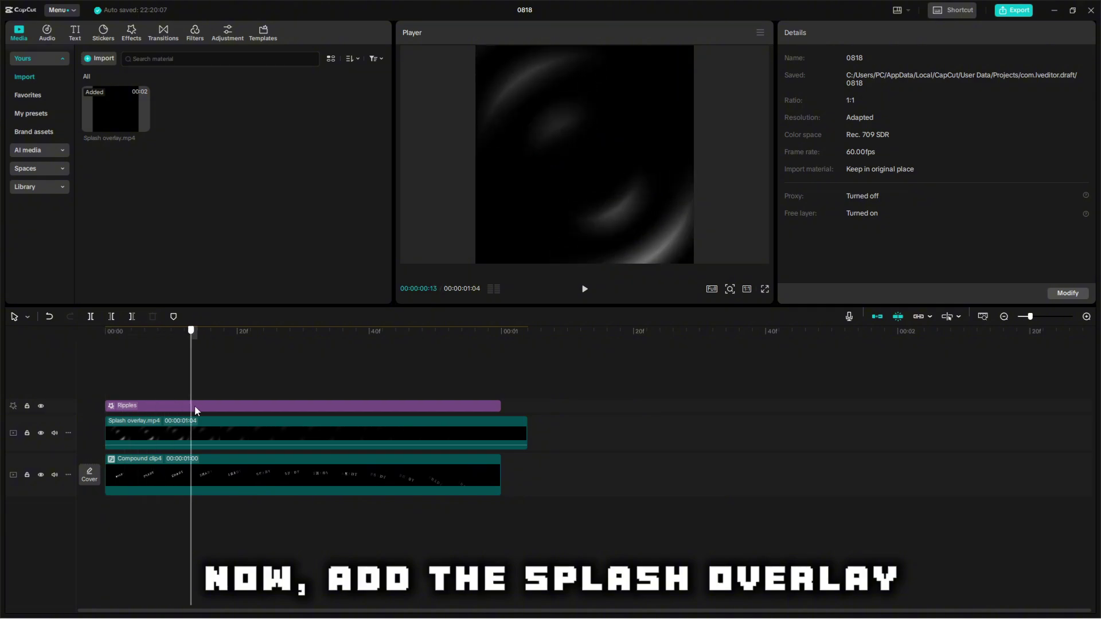
# Step: Trim the first 7 frames off the splash overlay, keep it starting at the timeline's beginning, and play it back
pyautogui.press('Right')
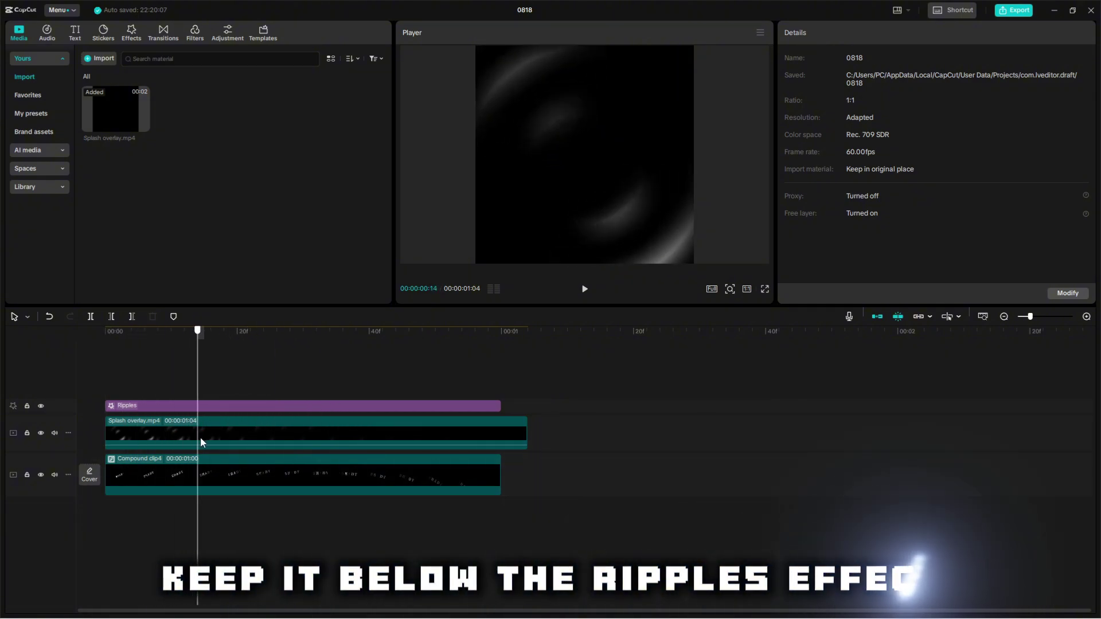
pyautogui.press('Left')
pyautogui.press('Left')
pyautogui.press('Left')
pyautogui.press('Left')
pyautogui.press('Left')
pyautogui.press('Left')
pyautogui.press('Left')
pyautogui.press('Left')
pyautogui.press('Left')
pyautogui.press('Right')
pyautogui.press('Right')
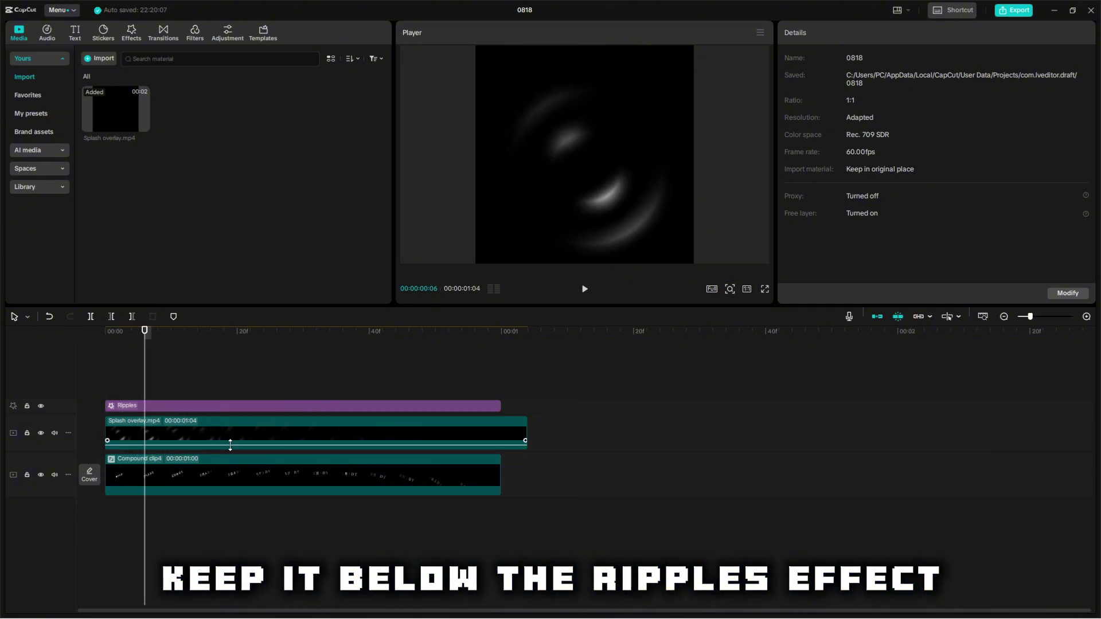
pyautogui.click(234, 431)
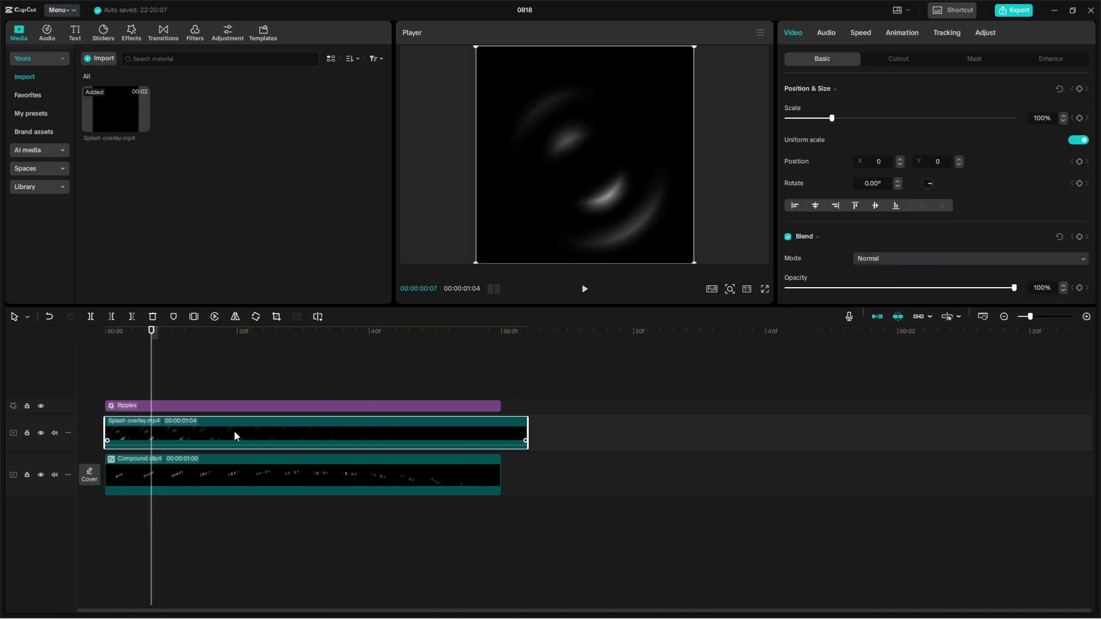
pyautogui.press('q')
pyautogui.press('Left')
pyautogui.press('Left')
pyautogui.moveTo(130, 520); pyautogui.dragTo(346, 546)
pyautogui.press('Home')
pyautogui.press('space')
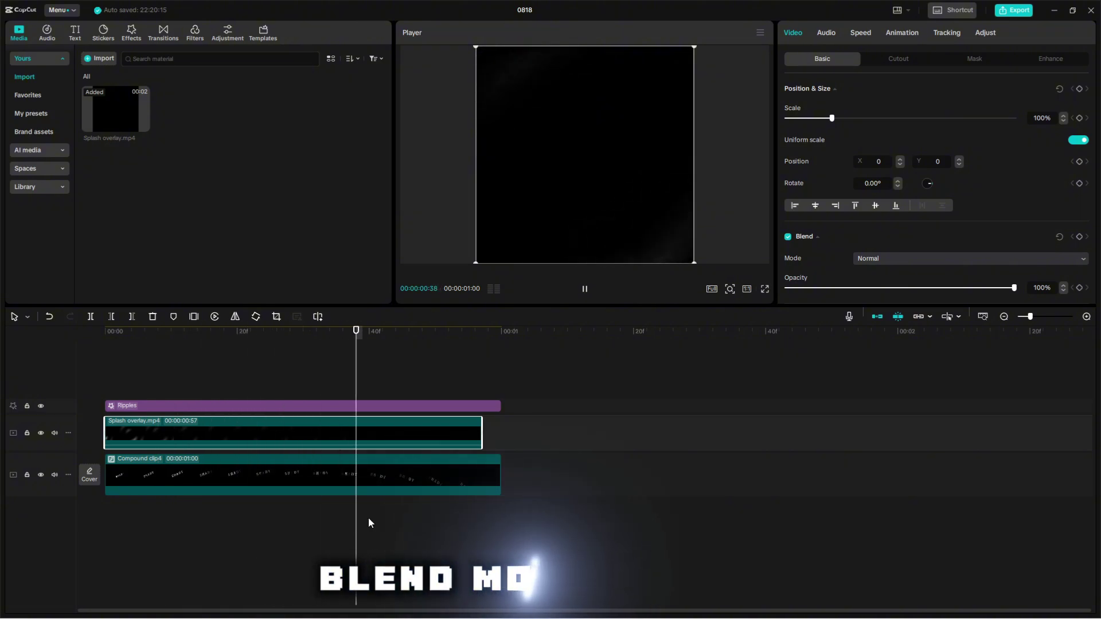
# Step: Set the splash overlay's blend mode to Screen and deselect the clip
pyautogui.click(883, 259)
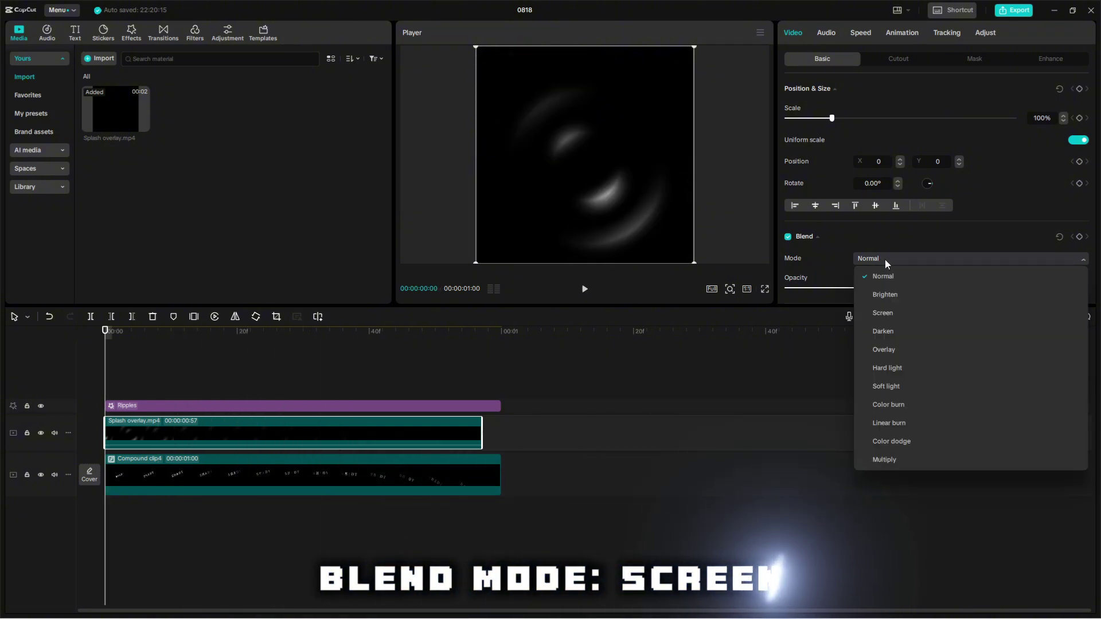
pyautogui.click(885, 315)
pyautogui.click(271, 531)
pyautogui.click(48, 541)
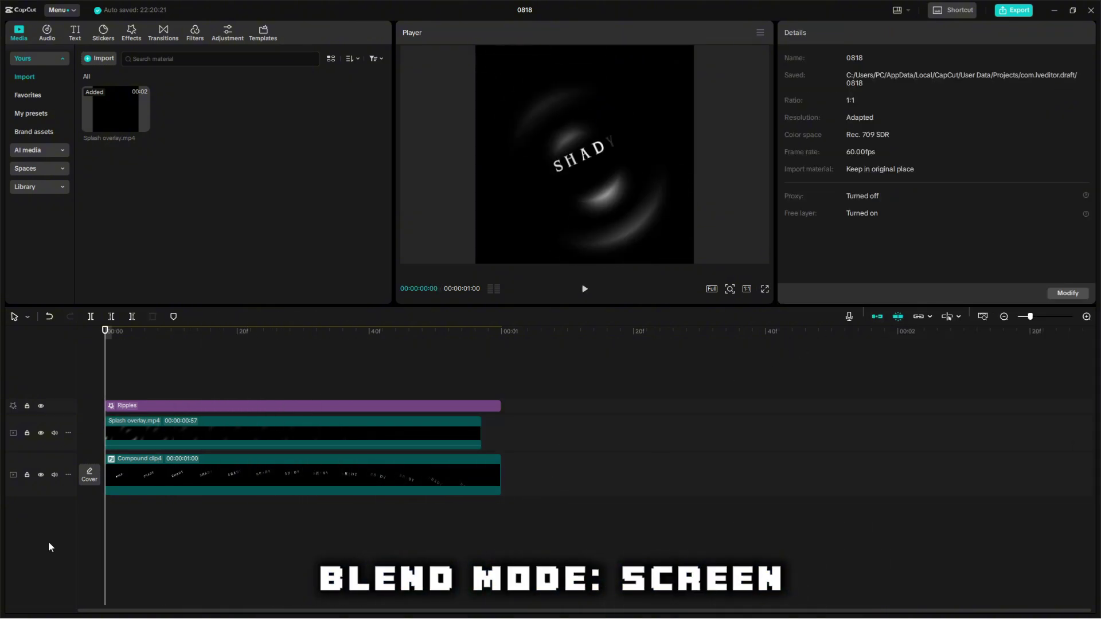
# Step: Play back the SHADY text with the blended splash overlay and return the playhead to the start
pyautogui.press('space')
pyautogui.press('space')
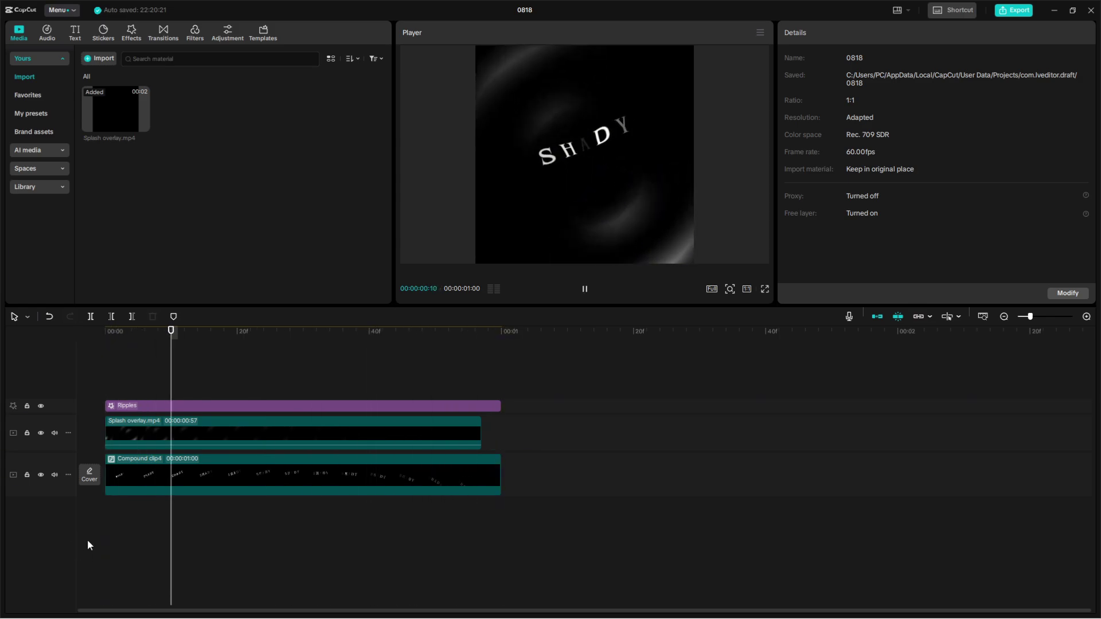
pyautogui.press('space')
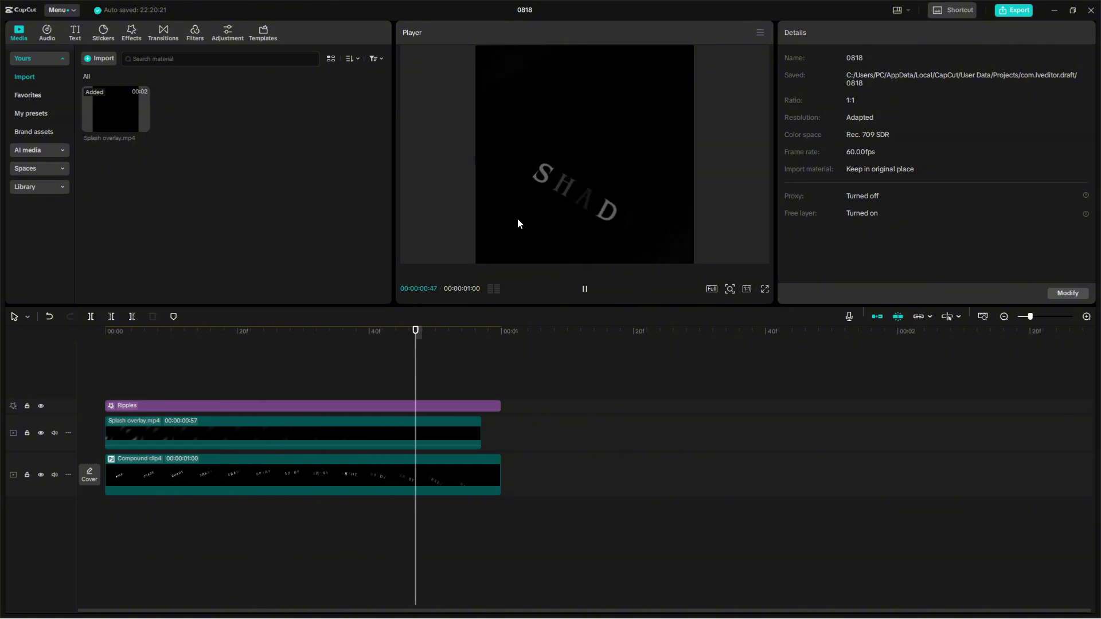
pyautogui.press('space')
pyautogui.moveTo(260, 368); pyautogui.dragTo(1, 451)
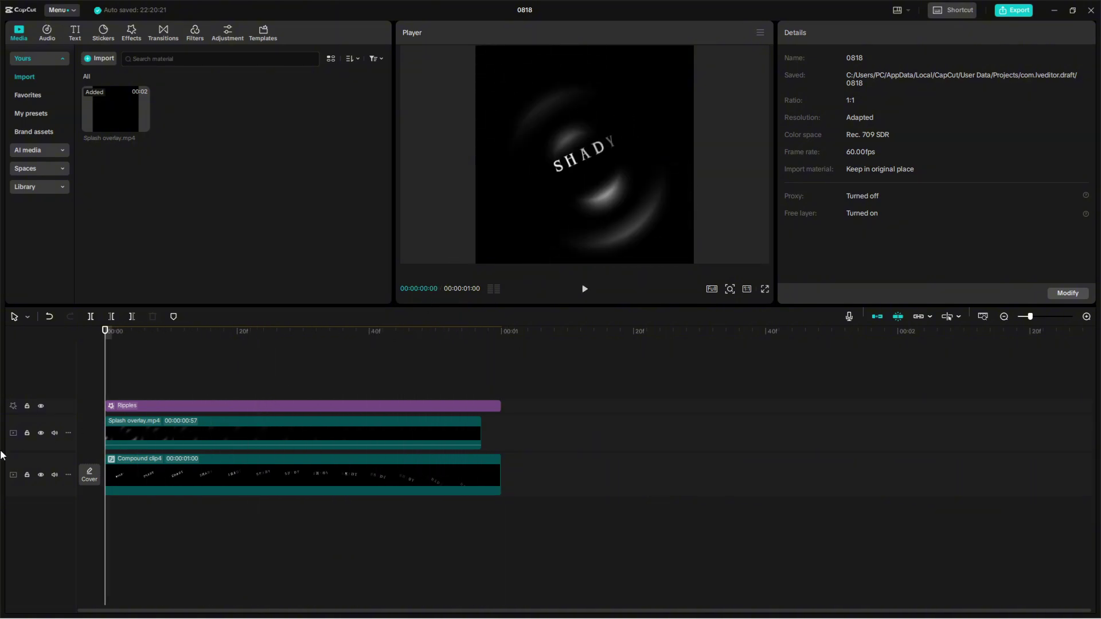
# Step: Search the video effects for GLOW 2
pyautogui.click(132, 31)
pyautogui.click(172, 58)
pyautogui.write('G')
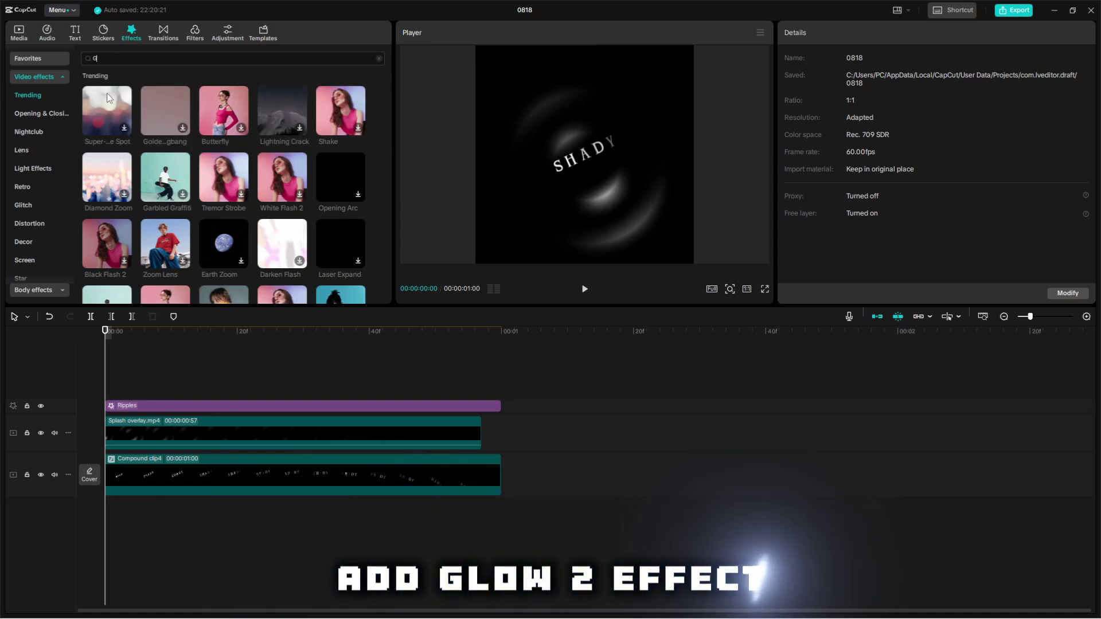
pyautogui.write('LOW 2')
pyautogui.press('Return')
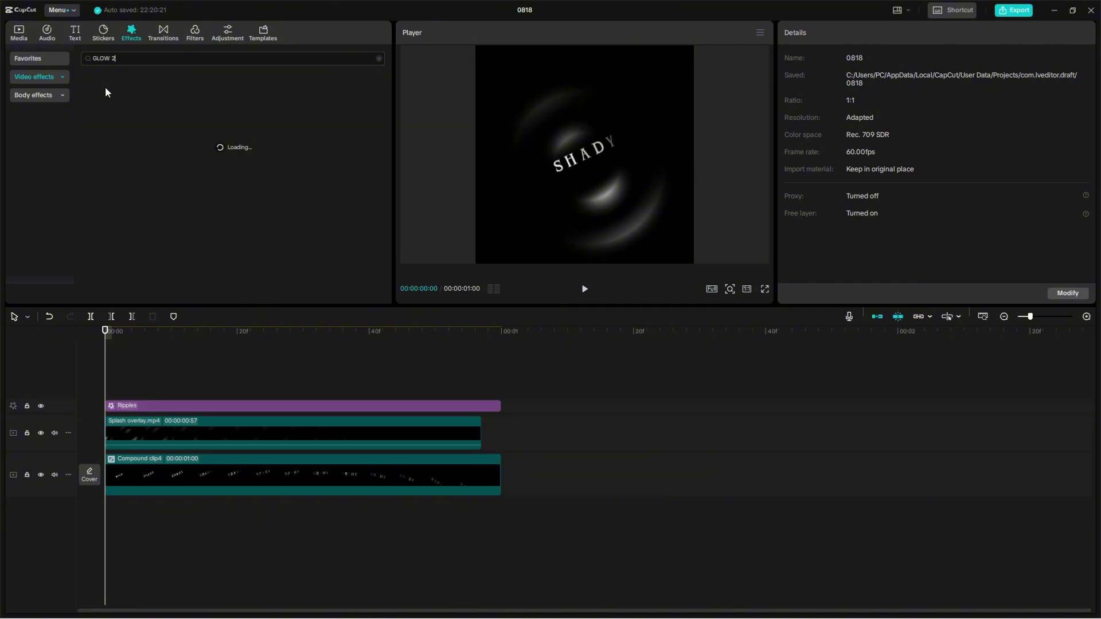
# Step: Add the Glow 2 effect above Ripples from the start and trim it to the compound clip's end
pyautogui.moveTo(87, 117)
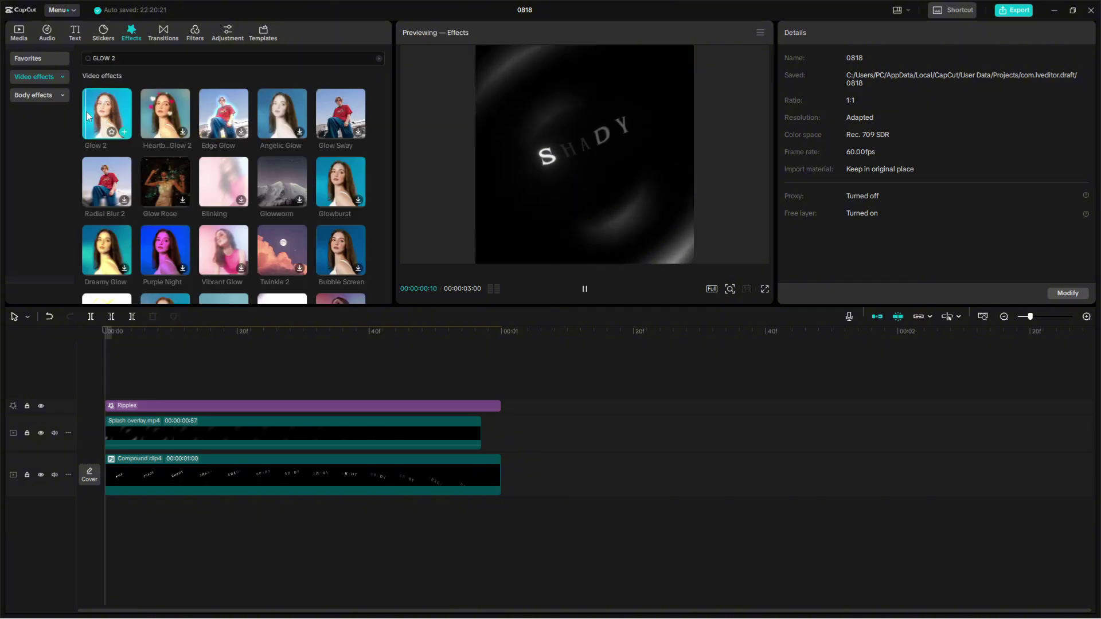
pyautogui.moveTo(87, 117); pyautogui.dragTo(63, 335)
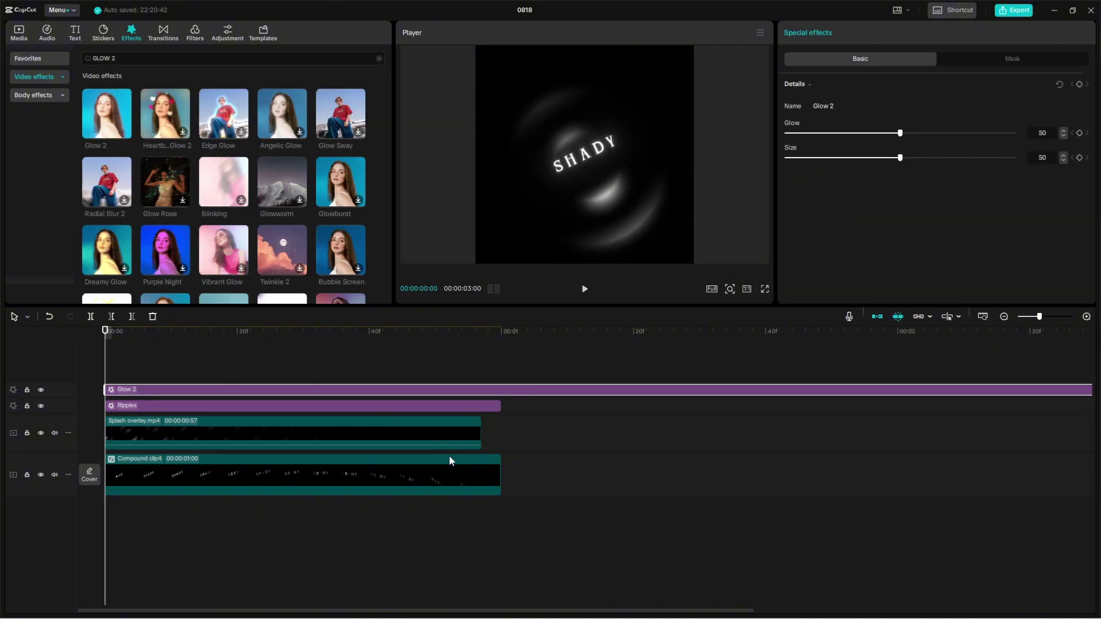
pyautogui.press('Down')
pyautogui.press('Down')
pyautogui.press('w')
pyautogui.press('Up')
pyautogui.press('Up')
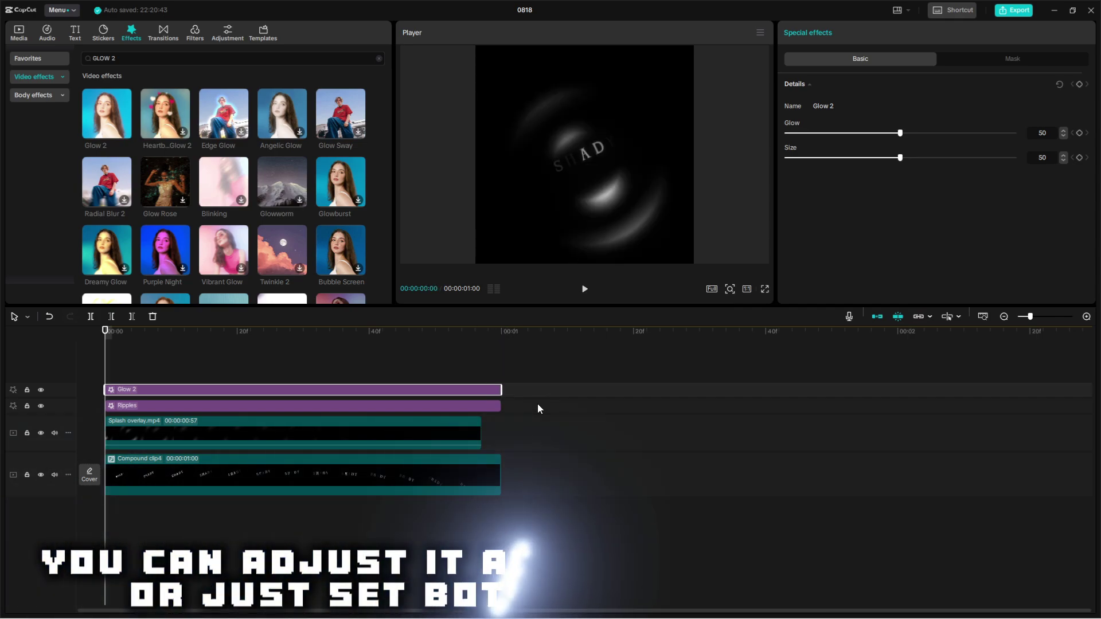
# Step: Preview the glow and set the Glow 2 effect's Glow and Size to 100
pyautogui.press('space')
pyautogui.press('space')
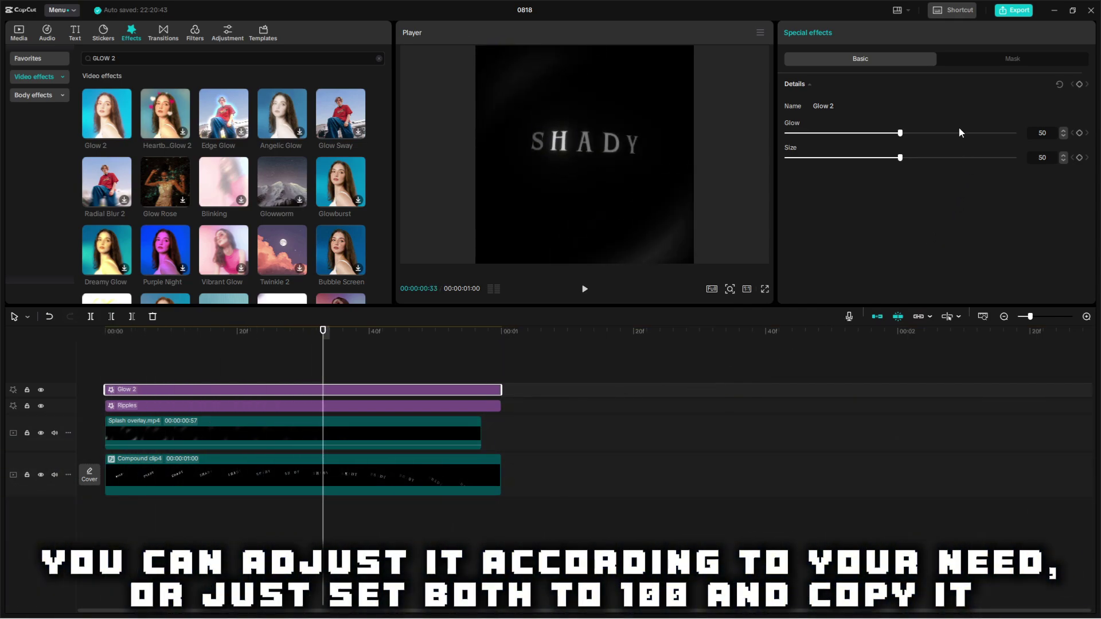
pyautogui.press('Up')
pyautogui.press('space')
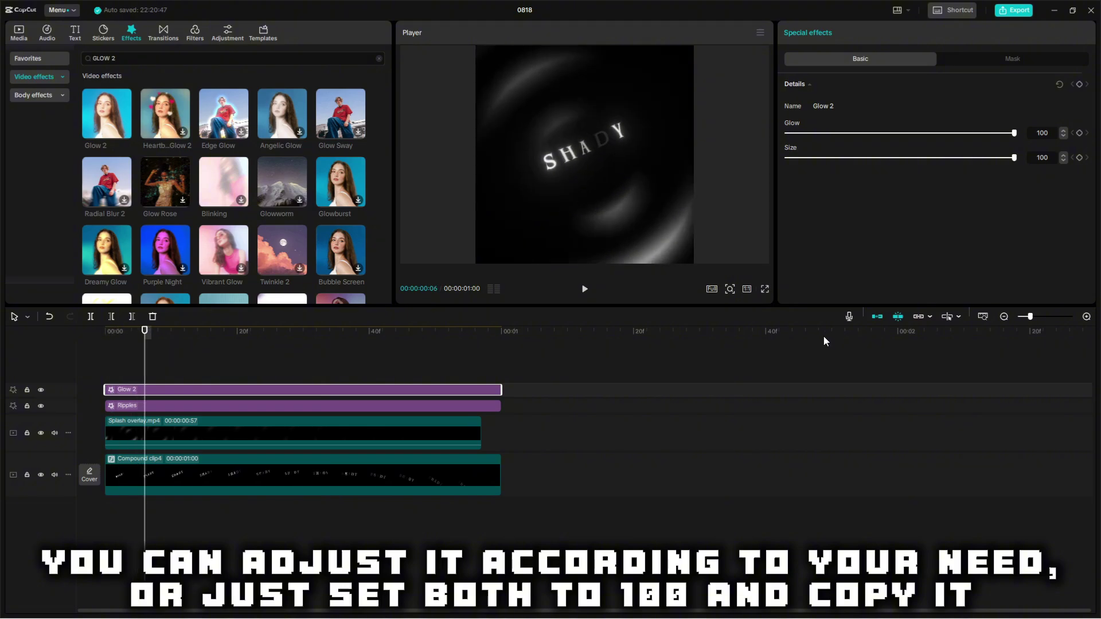
# Step: Deselect the effect, review the glowing animation in full screen from the start, and return to the timeline's beginning
pyautogui.click(655, 429)
pyautogui.press('Up')
pyautogui.press('Home')
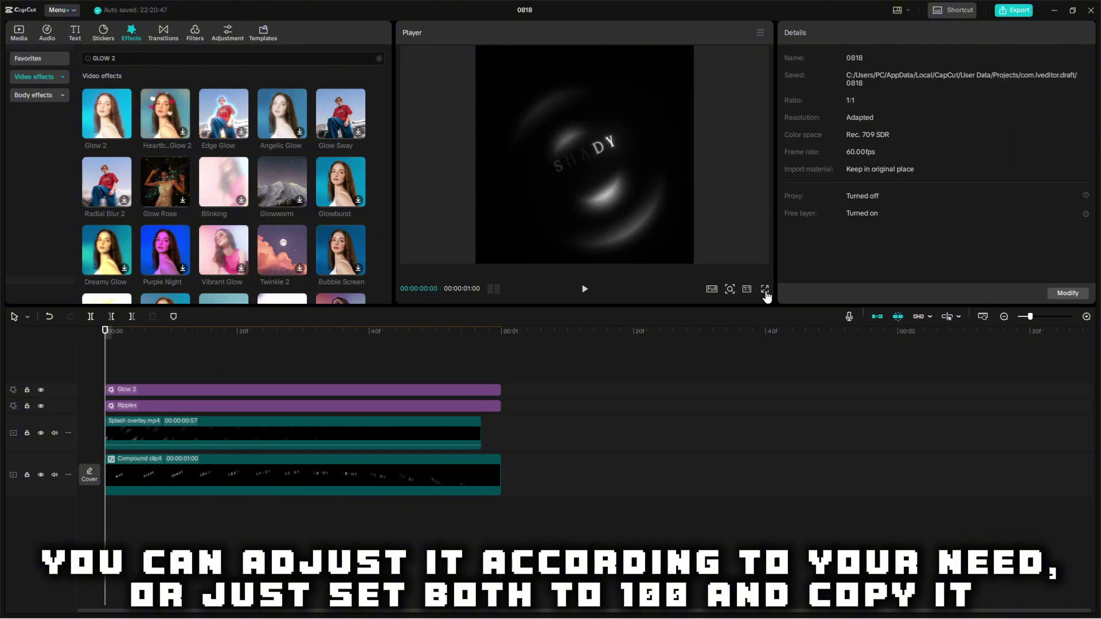
pyautogui.click(765, 289)
pyautogui.press('space')
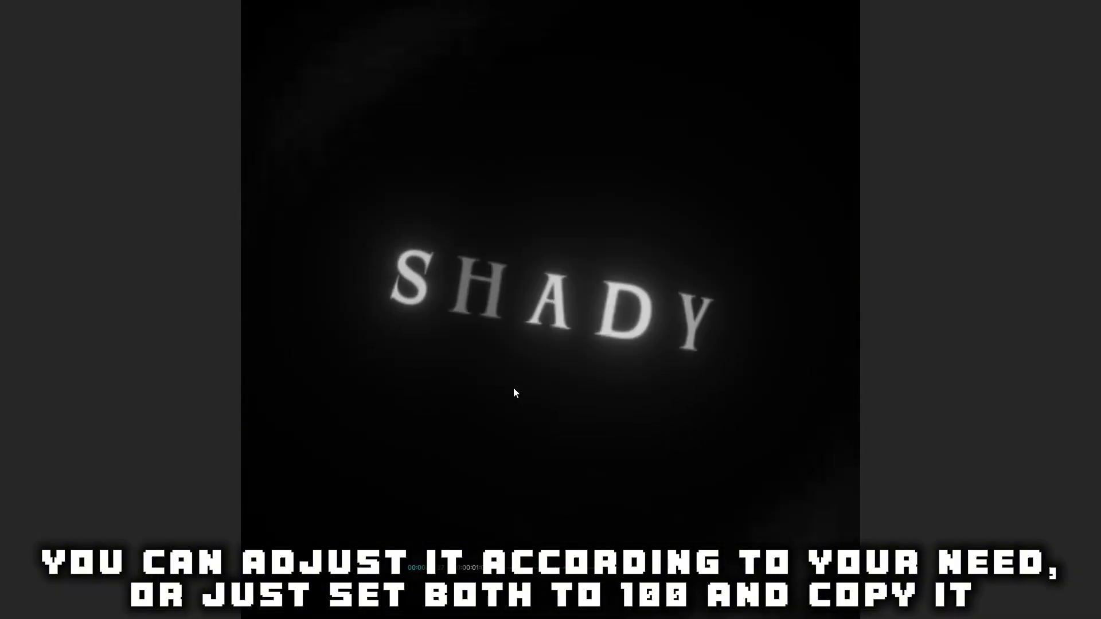
pyautogui.press('Escape')
pyautogui.press('space')
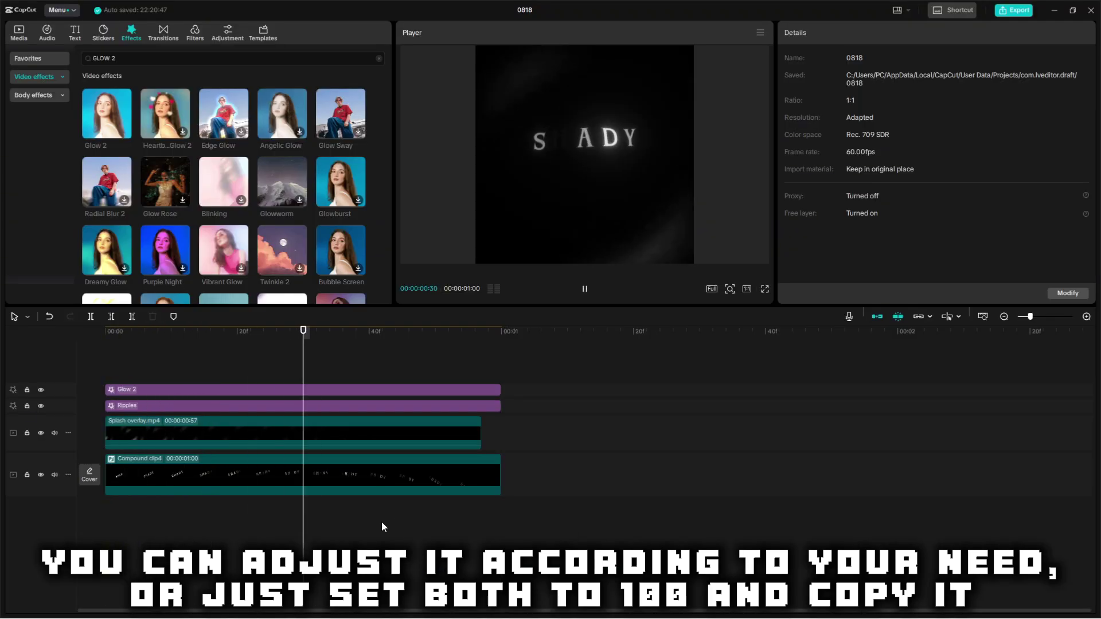
pyautogui.click(250, 533)
pyautogui.moveTo(251, 533); pyautogui.dragTo(105, 539)
# Step: Duplicate the Glow 2 effect onto a new track above the original, starting at the timeline's beginning
pyautogui.click(175, 390)
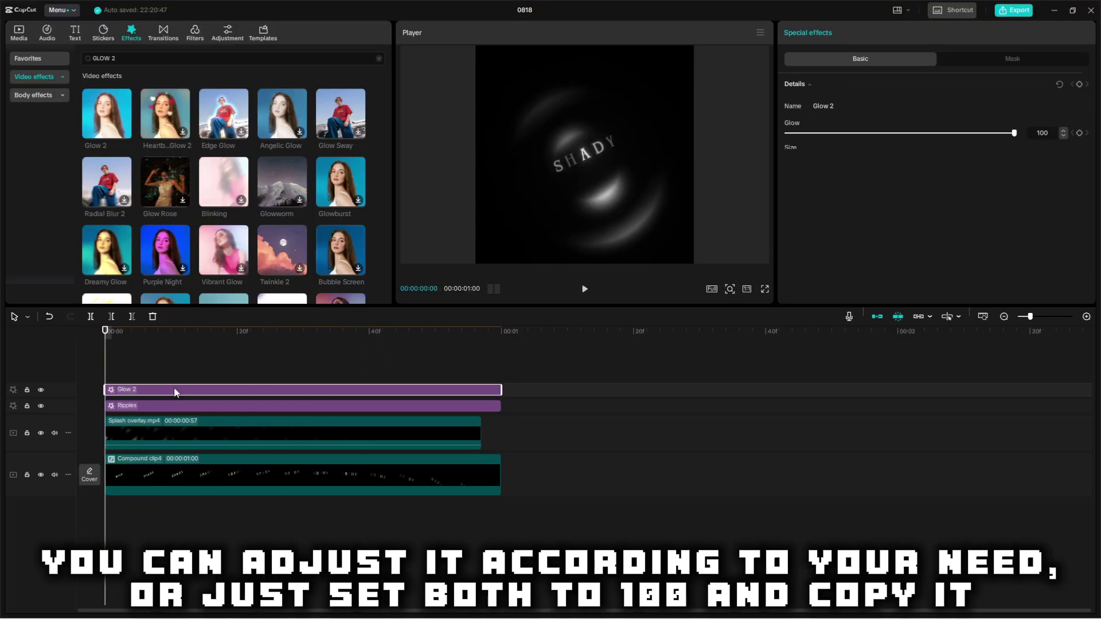
pyautogui.hotkey('ctrl', 'c')
pyautogui.hotkey('ctrl', 'v')
pyautogui.click(51, 535)
# Step: Play back the animation with both Glow 2 effects and return the playhead to the start
pyautogui.press('space')
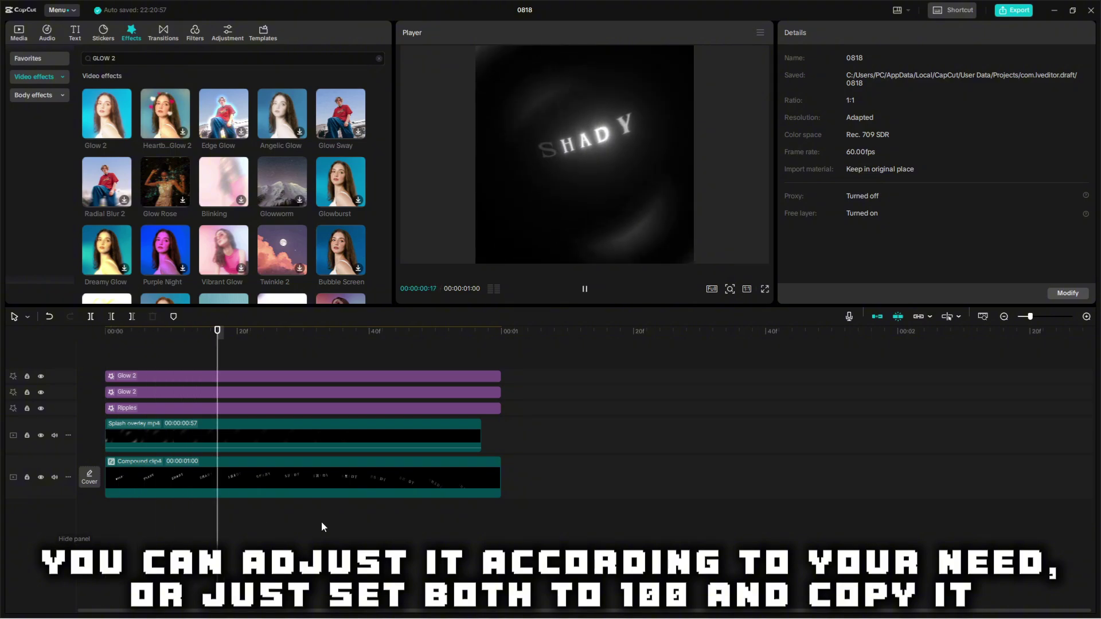
pyautogui.press('space')
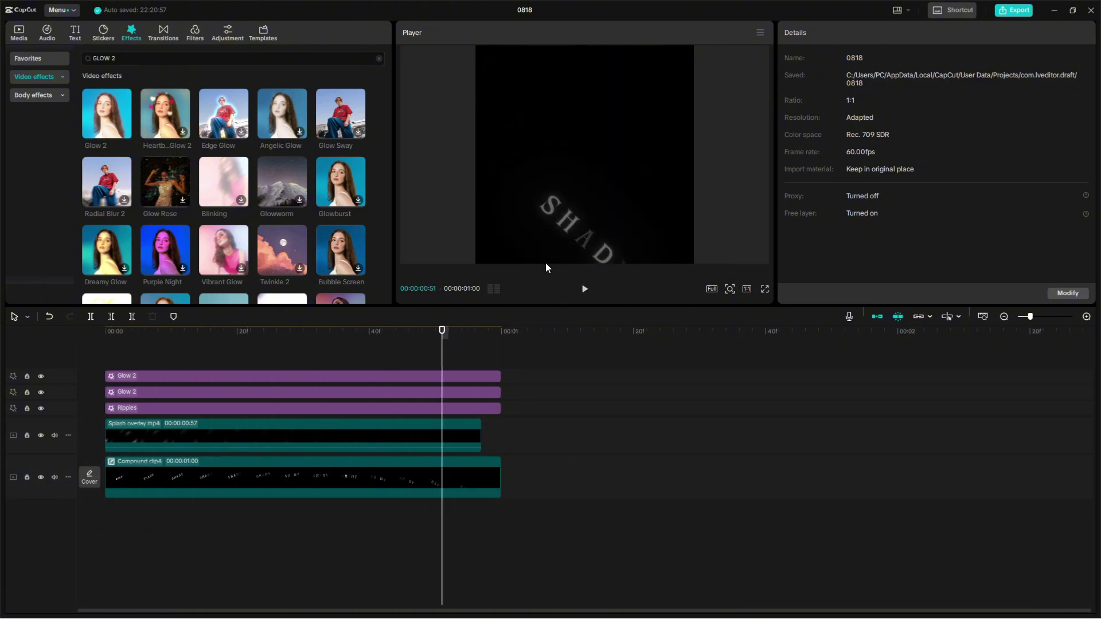
pyautogui.press('space')
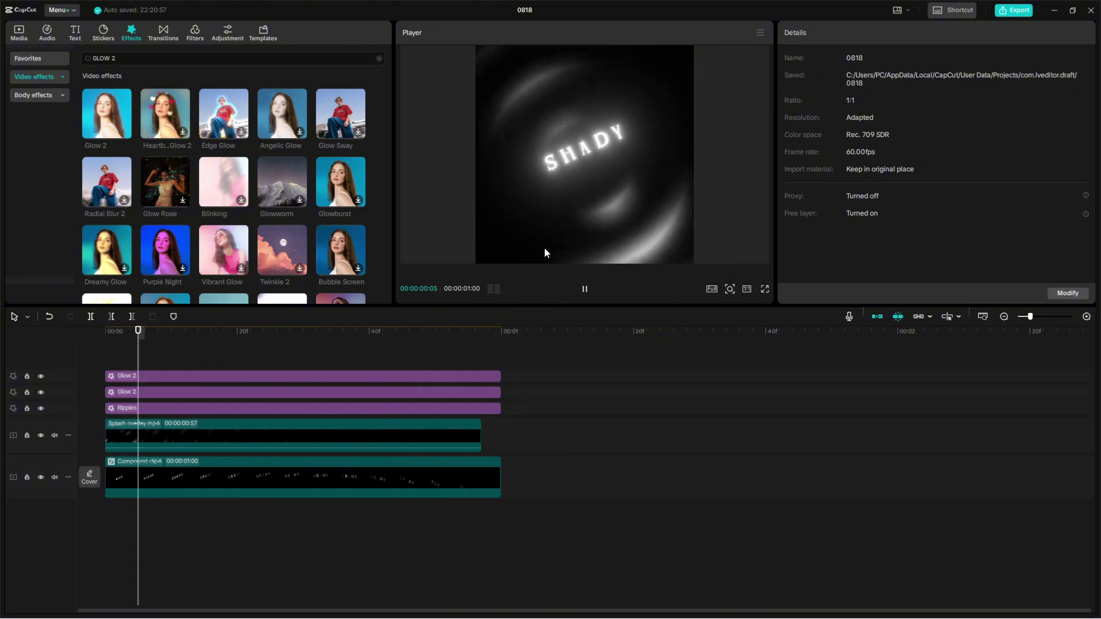
pyautogui.click(380, 516)
pyautogui.click(92, 551)
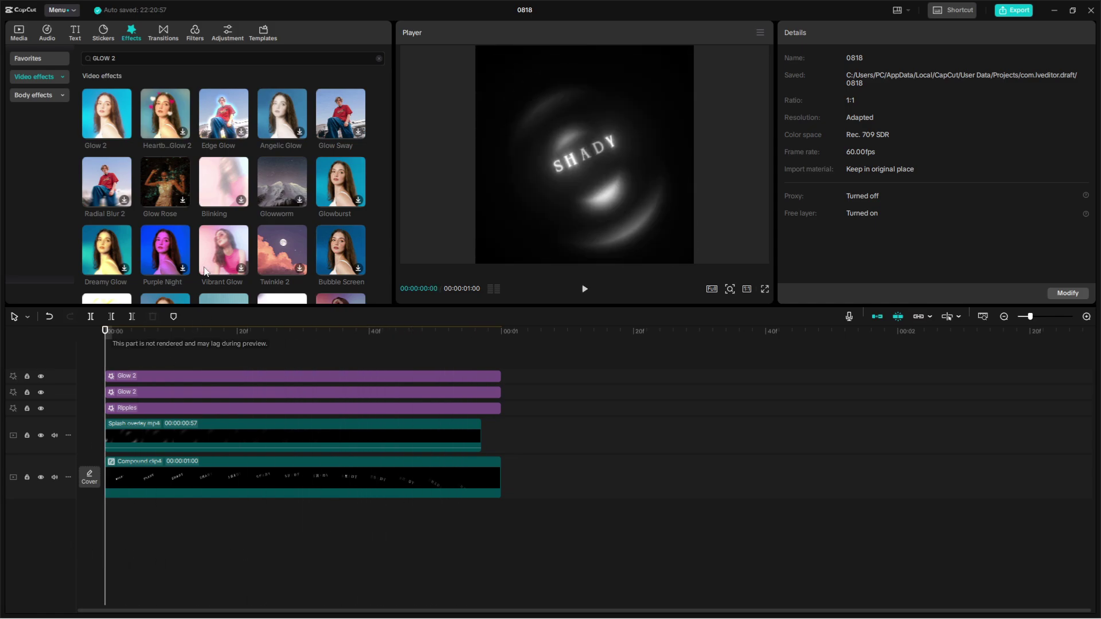
# Step: Search the video effects for DOTTED SILKTOUCH
pyautogui.moveTo(167, 60); pyautogui.dragTo(1, 112)
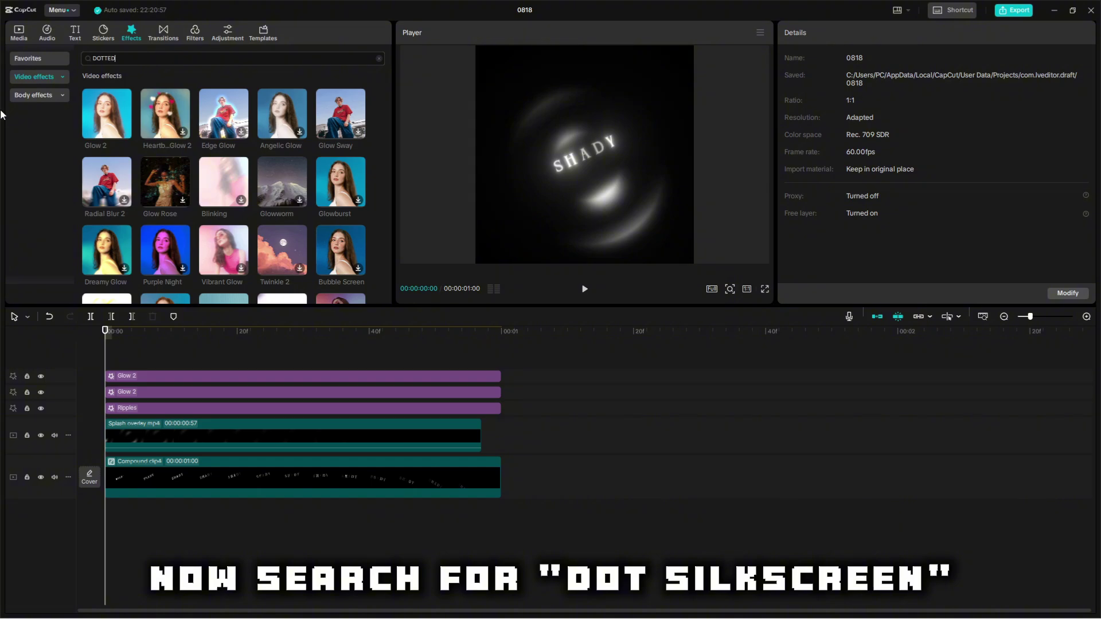
pyautogui.write('DOTTED SILKTOUCH')
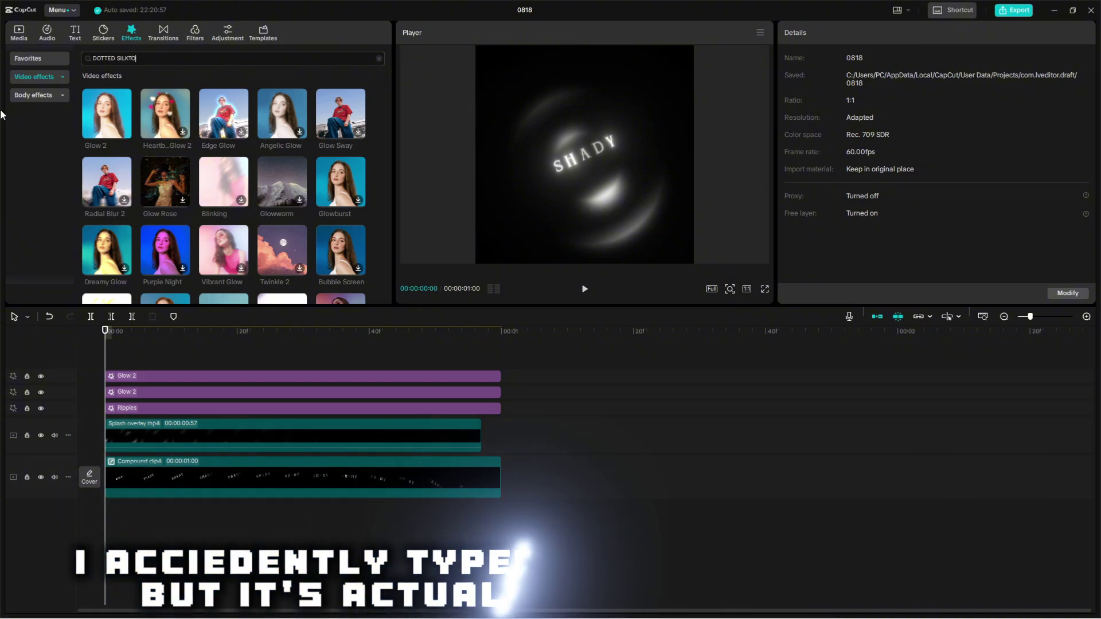
pyautogui.press('Return')
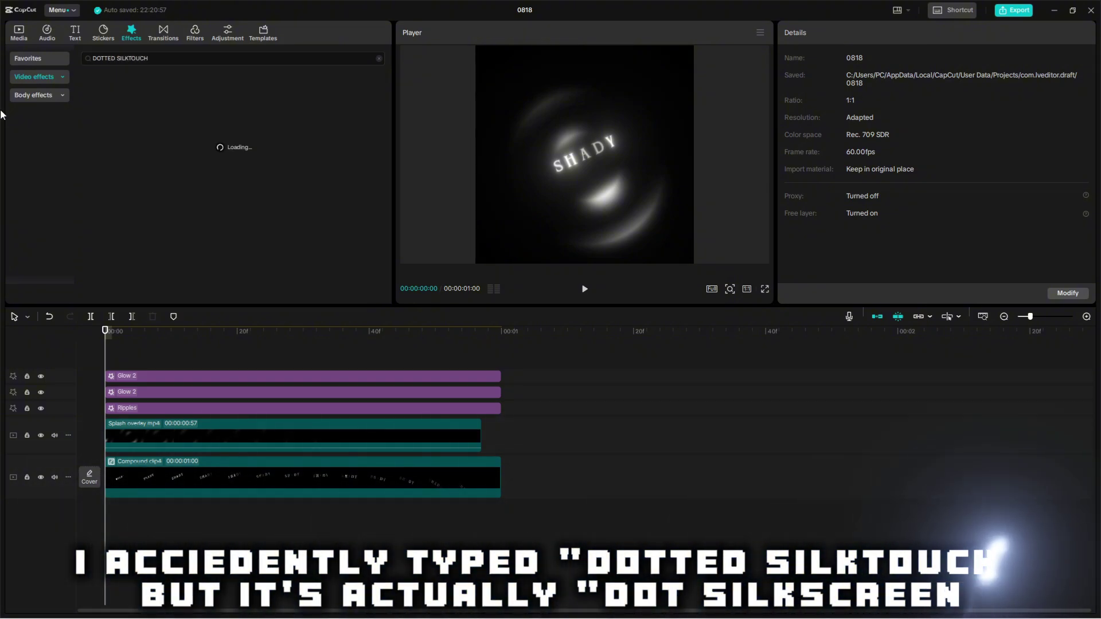
# Step: Preview the Dot Silkscreen effect and add it above both Glow 2 effects from the timeline's start
pyautogui.tripleClick(146, 58)
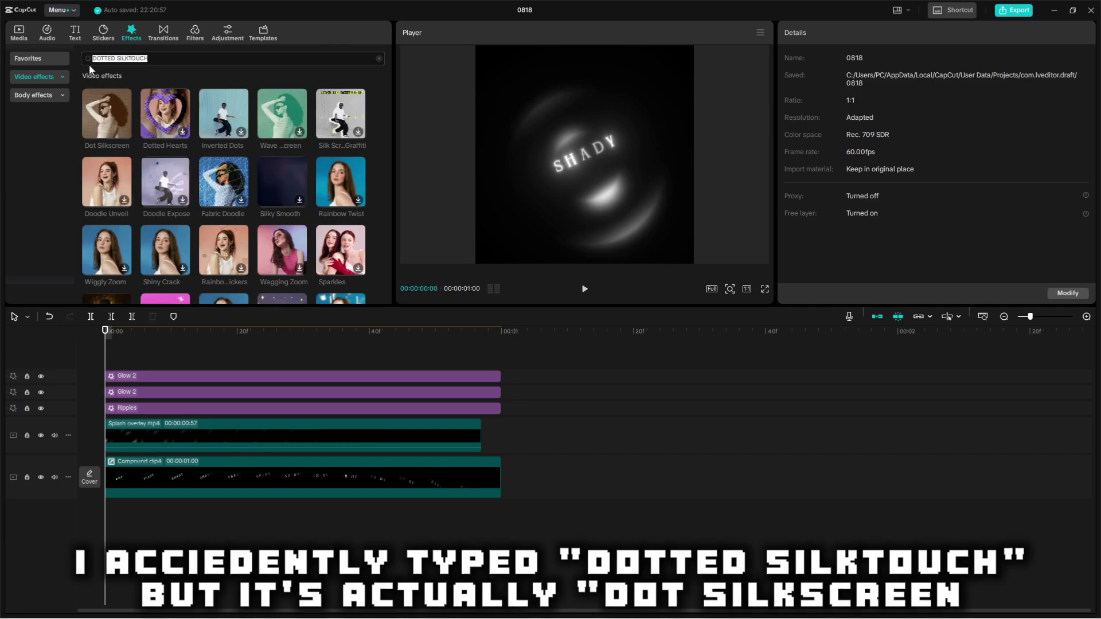
pyautogui.click(103, 127)
pyautogui.moveTo(101, 140); pyautogui.dragTo(79, 346)
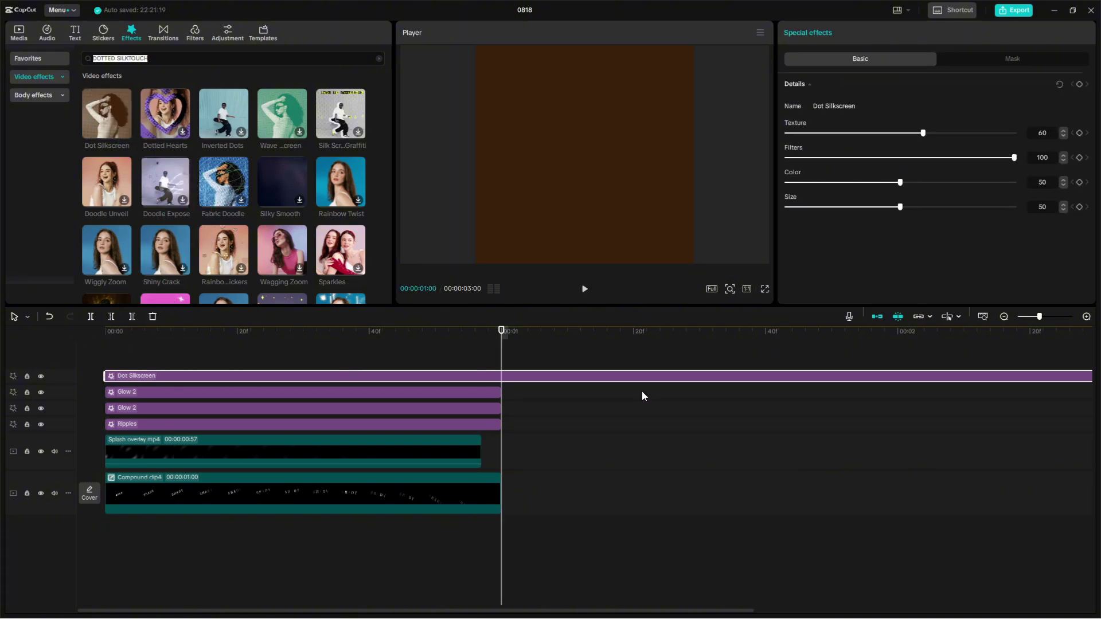
# Step: Trim the Dot Silkscreen effect to the compound clip's end and set Texture 10, Filters 0, Color 0 and Size 100, checking it in full screen
pyautogui.press('space')
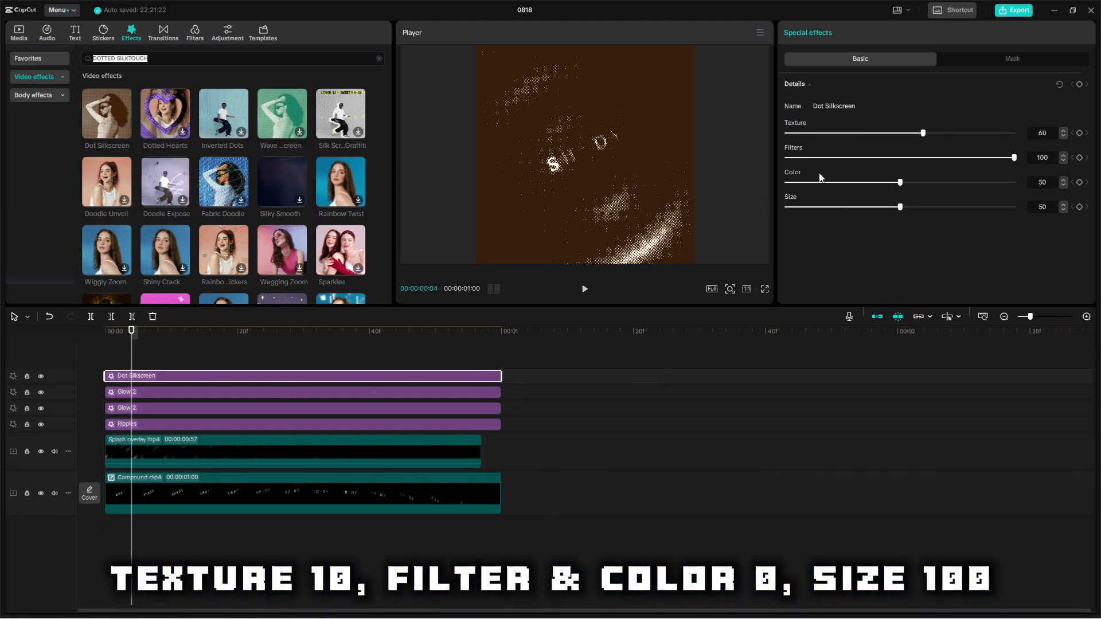
pyautogui.moveTo(817, 158); pyautogui.dragTo(756, 202)
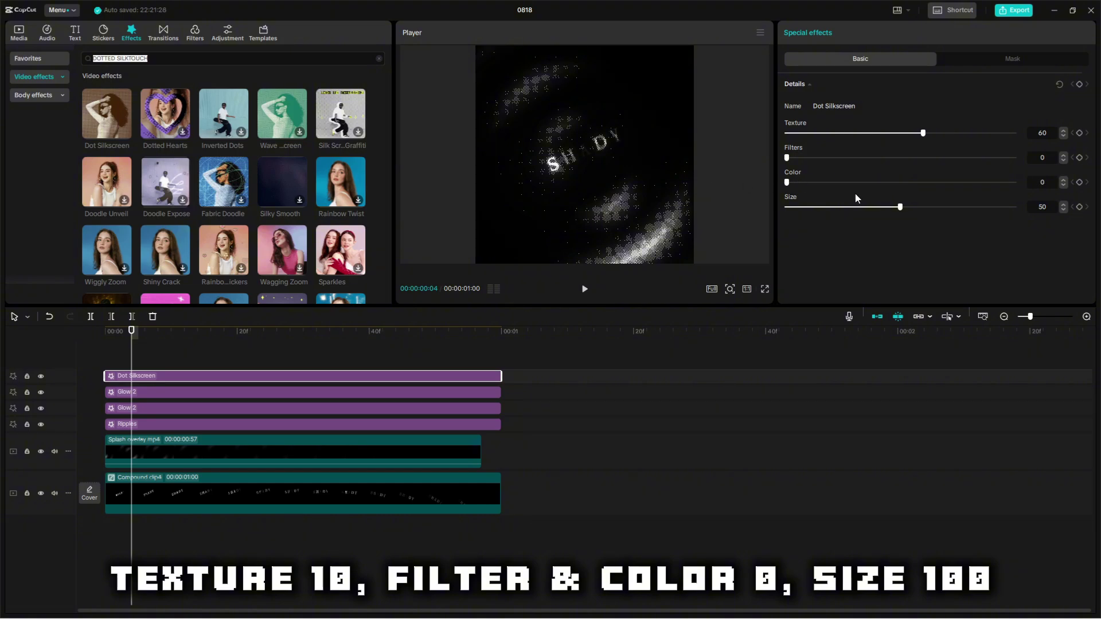
pyautogui.write('0')
pyautogui.press('Return')
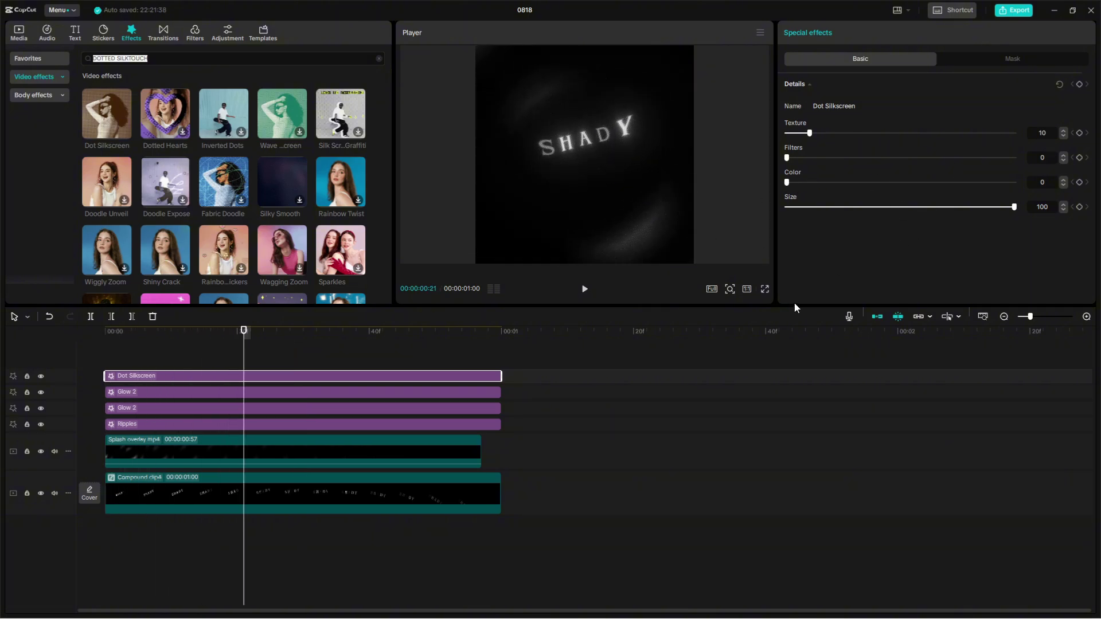
pyautogui.click(764, 290)
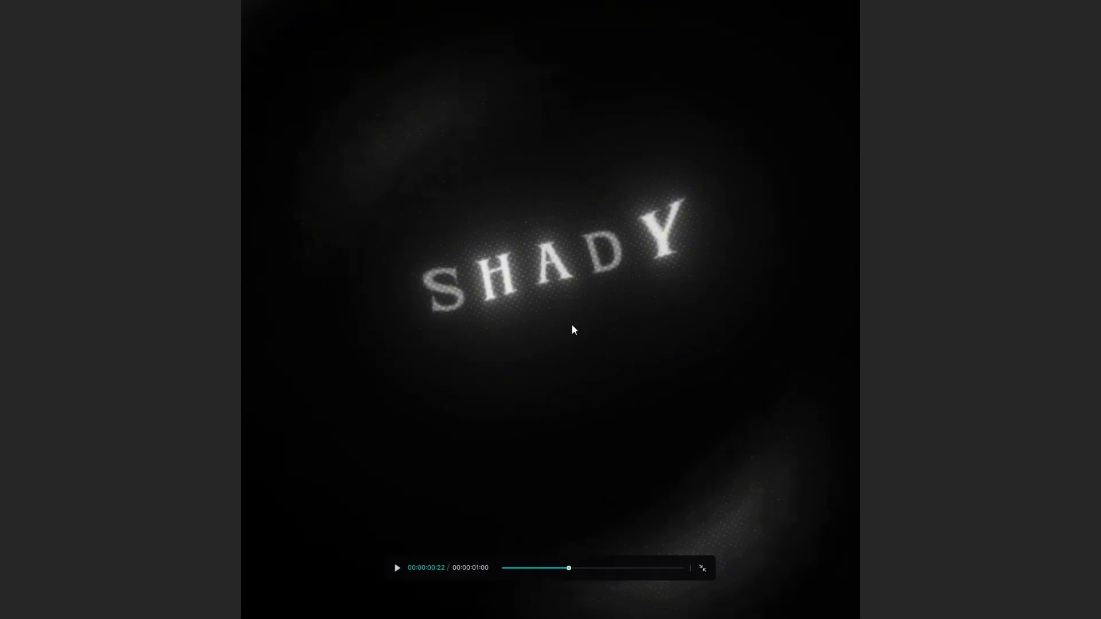
pyautogui.click(702, 569)
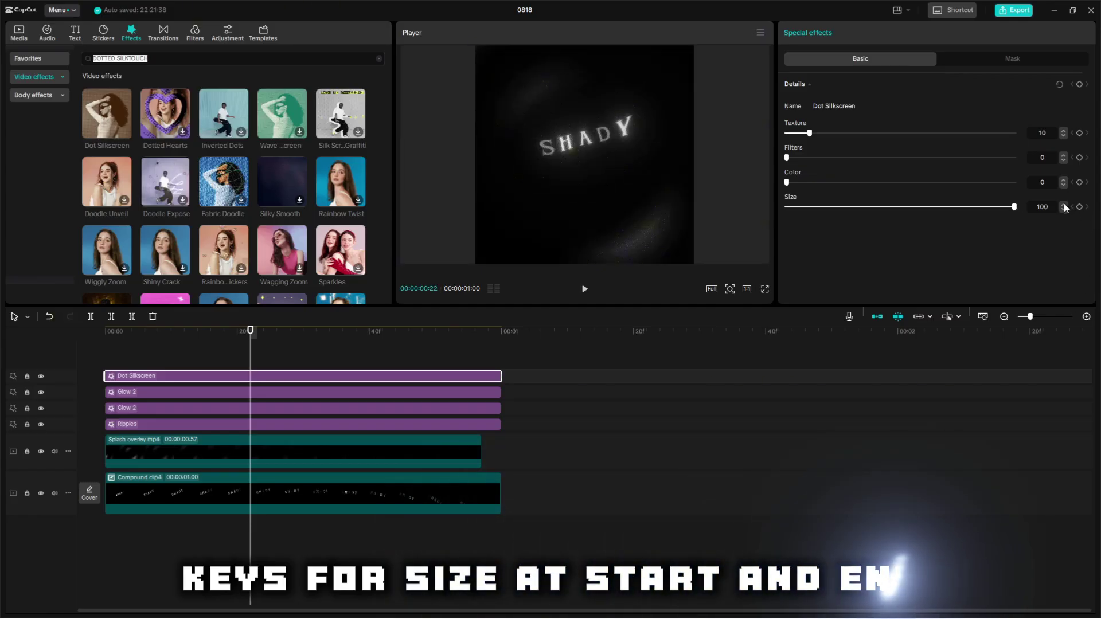
# Step: Keyframe the Dot Silkscreen Size at 100 on the effect's start and at 0 on its end
pyautogui.press('Home')
pyautogui.press('Down')
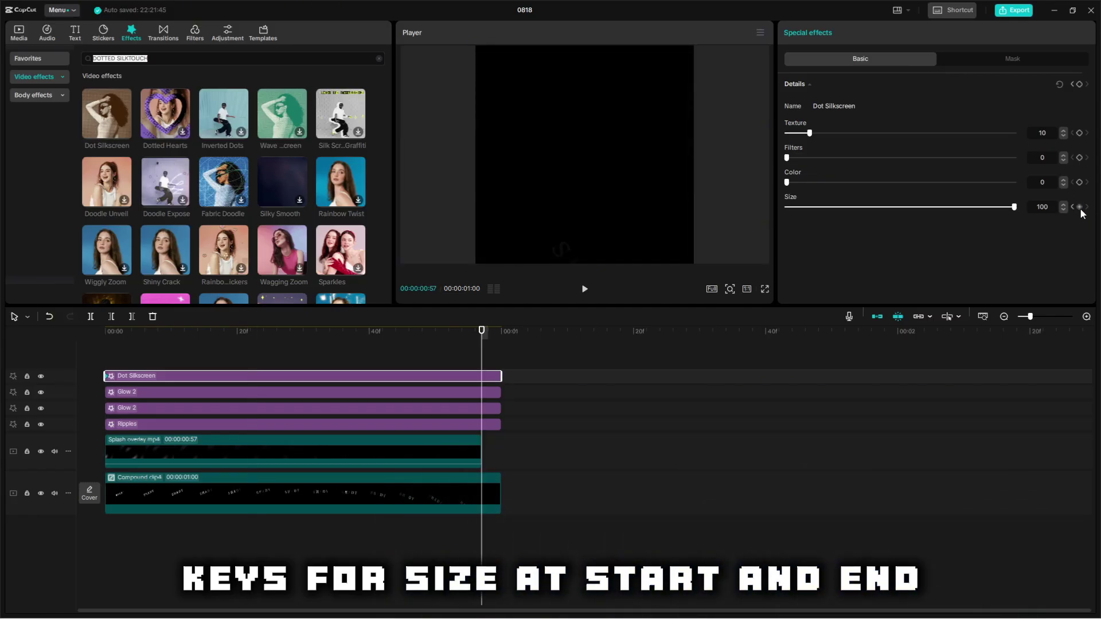
pyautogui.moveTo(893, 207); pyautogui.dragTo(785, 225)
pyautogui.click(1038, 209)
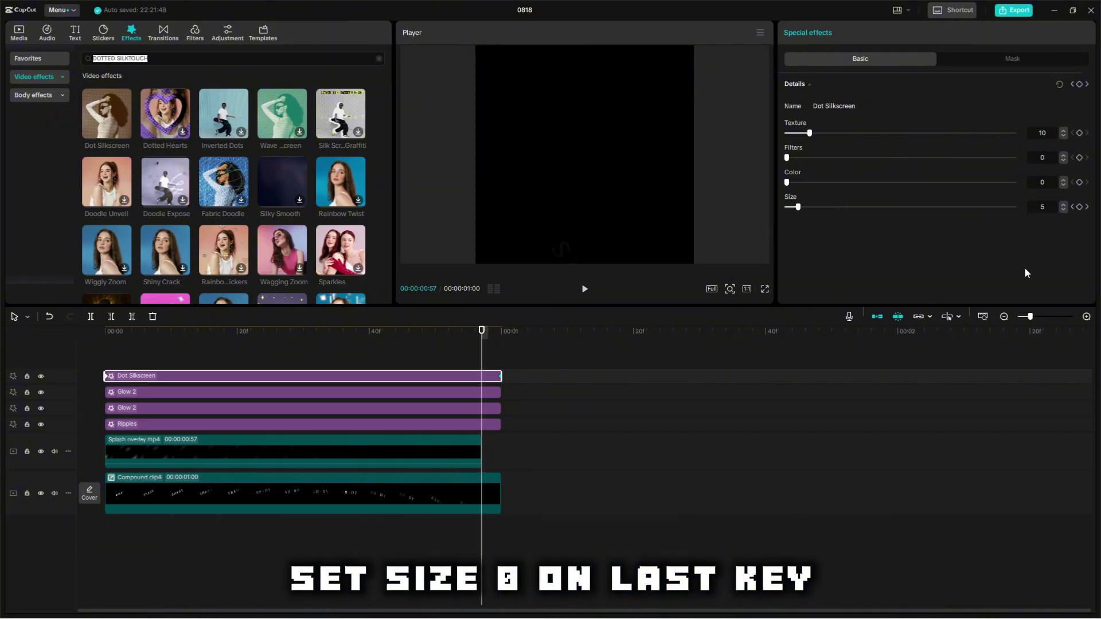
# Step: Step through the animation frame by frame to check how the Dot Silkscreen Size keyframes change the text
pyautogui.press('Up')
pyautogui.press('Right')
pyautogui.press('Right')
pyautogui.press('Right')
pyautogui.press('Right')
pyautogui.press('Right')
pyautogui.press('Right')
pyautogui.press('Right')
pyautogui.press('Right')
pyautogui.press('Right')
pyautogui.press('Right')
pyautogui.press('Right')
pyautogui.press('Right')
pyautogui.press('Right')
pyautogui.press('Right')
pyautogui.press('Right')
pyautogui.press('Right')
pyautogui.press('Right')
pyautogui.press('Right')
pyautogui.press('Right')
pyautogui.press('Right')
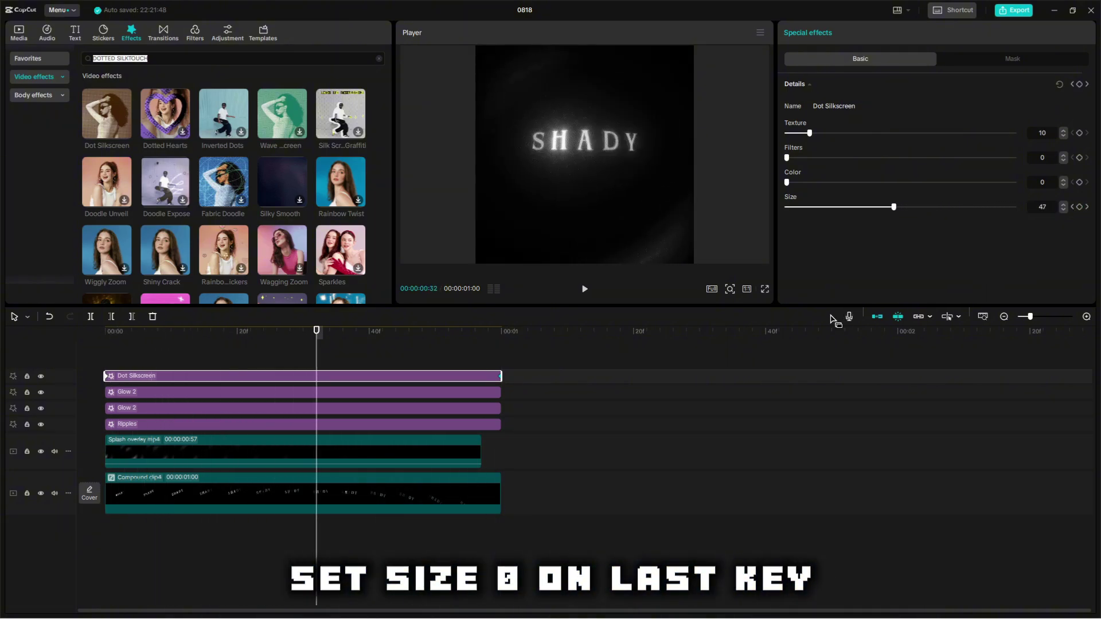
pyautogui.press('Right')
pyautogui.press('Right')
pyautogui.press('Right')
pyautogui.press('Right')
pyautogui.press('Right')
pyautogui.press('Right')
pyautogui.press('Right')
pyautogui.press('Right')
pyautogui.press('Right')
pyautogui.press('Right')
pyautogui.press('Right')
pyautogui.press('Right')
# Step: Apply the Ease In preset curve to the Dot Silkscreen Size keyframes and close the keyframe graph
pyautogui.hotkey('alt', 'k')
pyautogui.scroll(1, 525, 446)
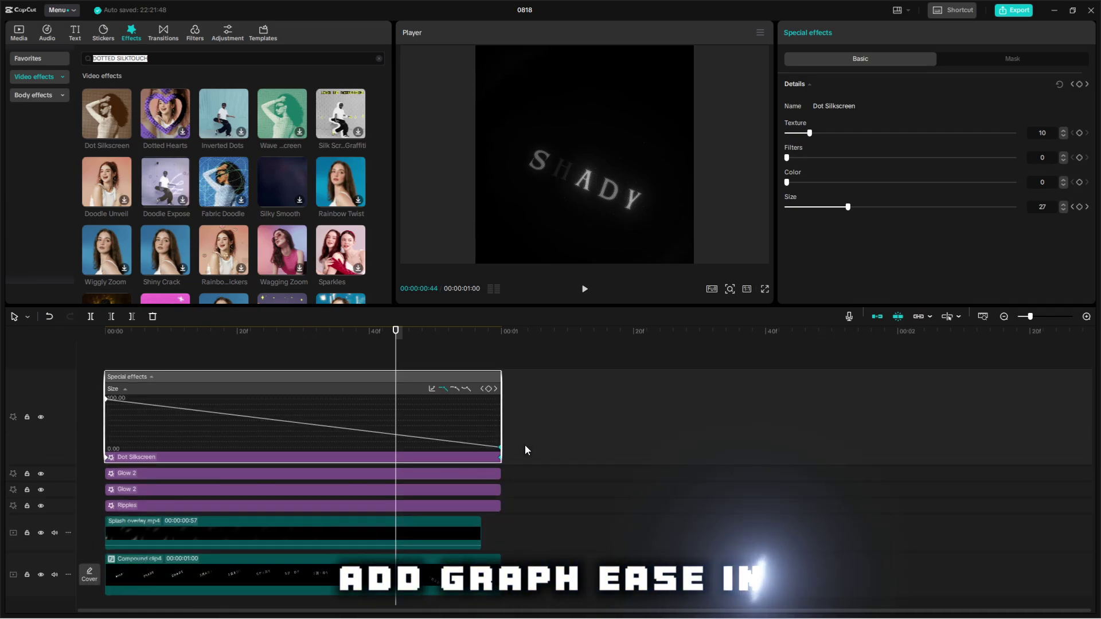
pyautogui.click(433, 388)
pyautogui.click(556, 439)
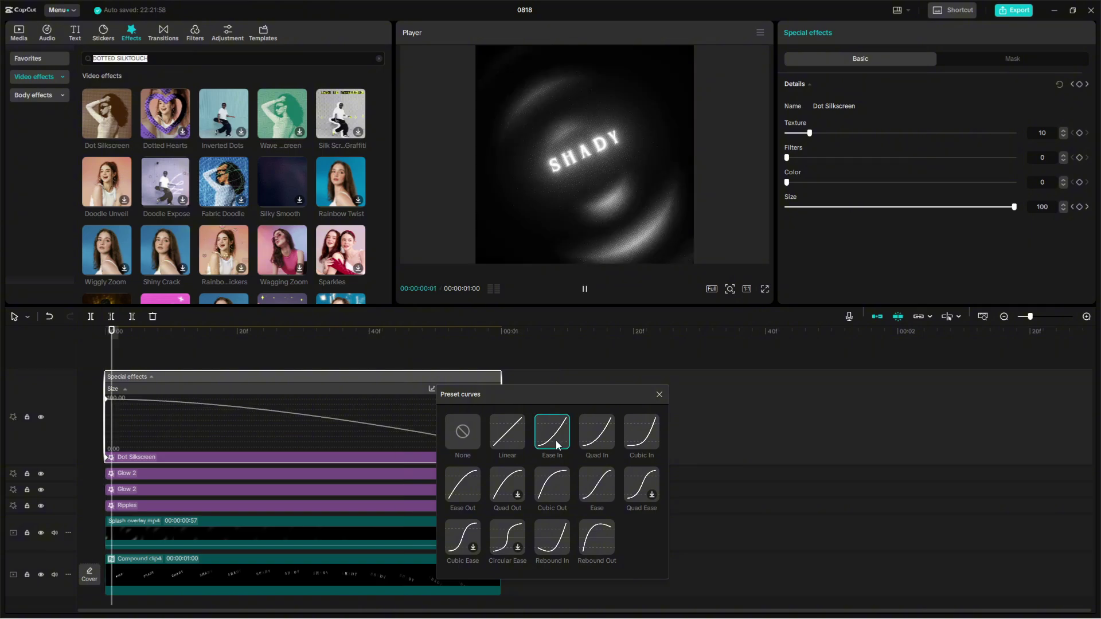
pyautogui.click(663, 397)
pyautogui.click(654, 447)
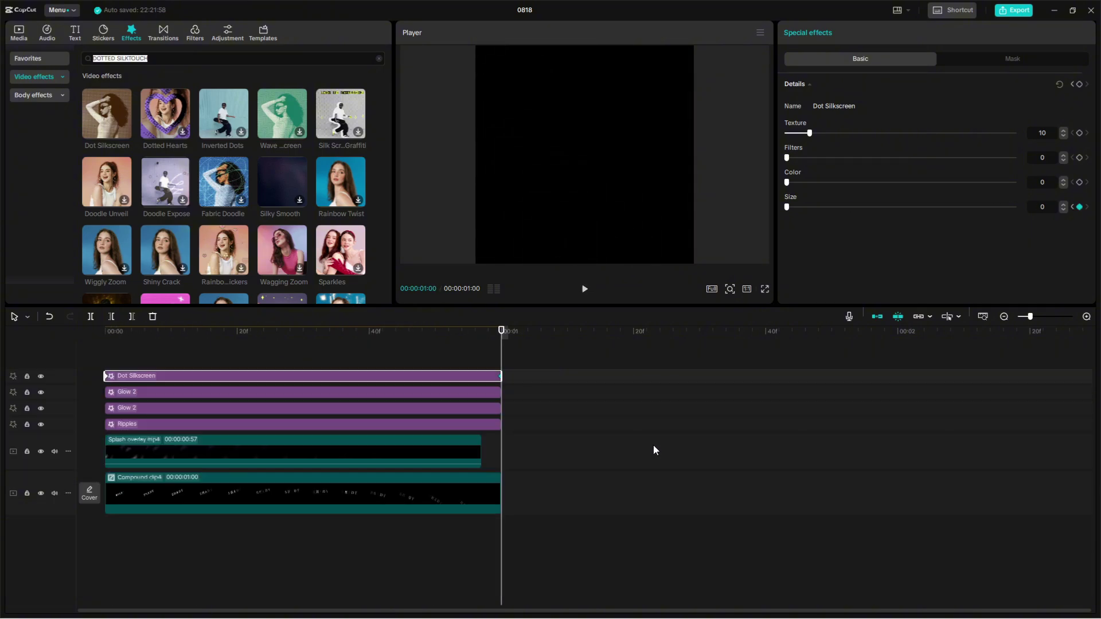
# Step: Play back the eased Dot Silkscreen animation in full screen and in the player, then return the playhead to the start
pyautogui.click(765, 289)
pyautogui.press('space')
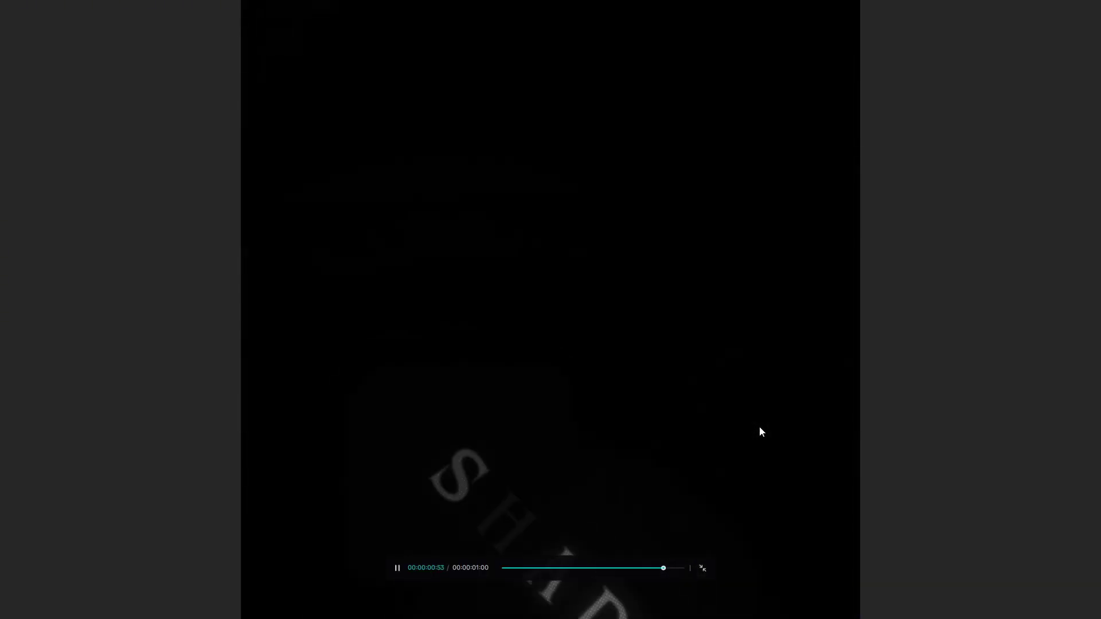
pyautogui.press('space')
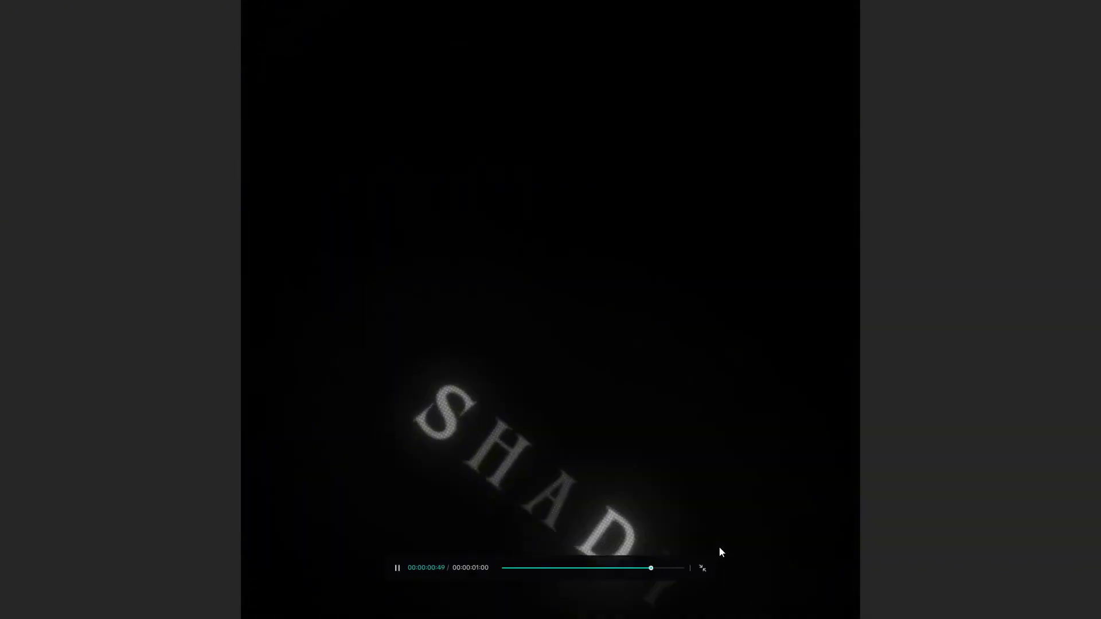
pyautogui.click(703, 566)
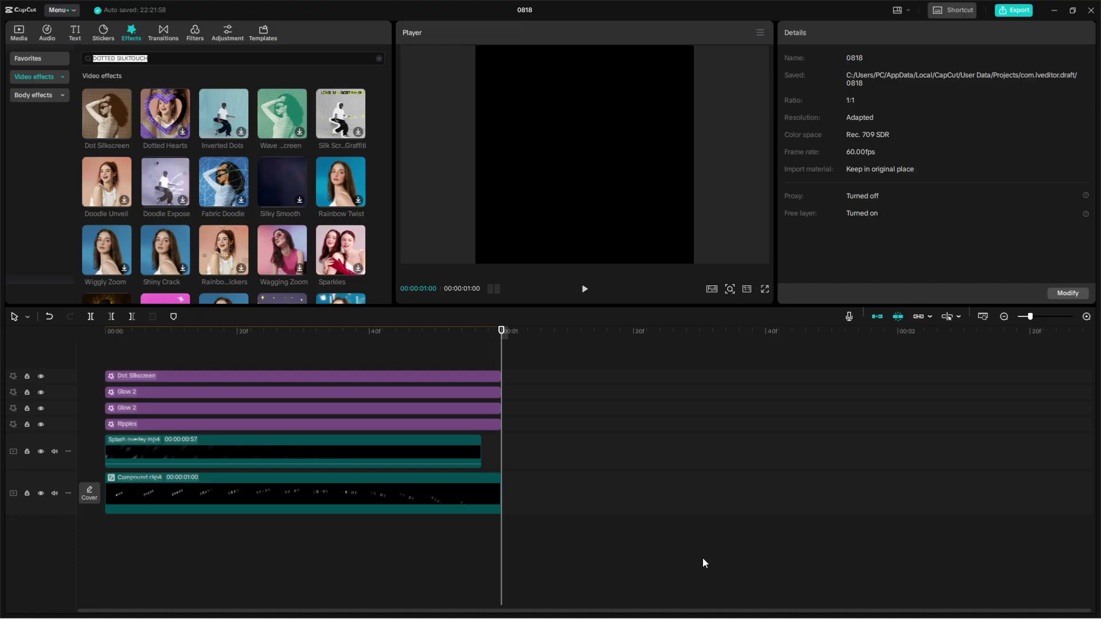
pyautogui.press('space')
pyautogui.press('space')
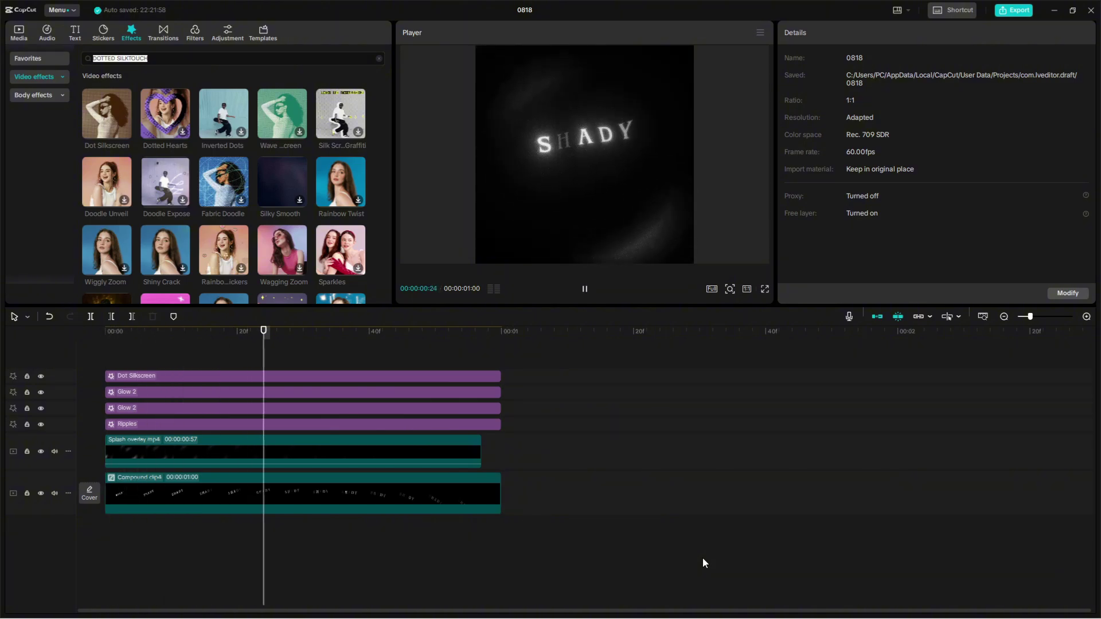
pyautogui.press('space')
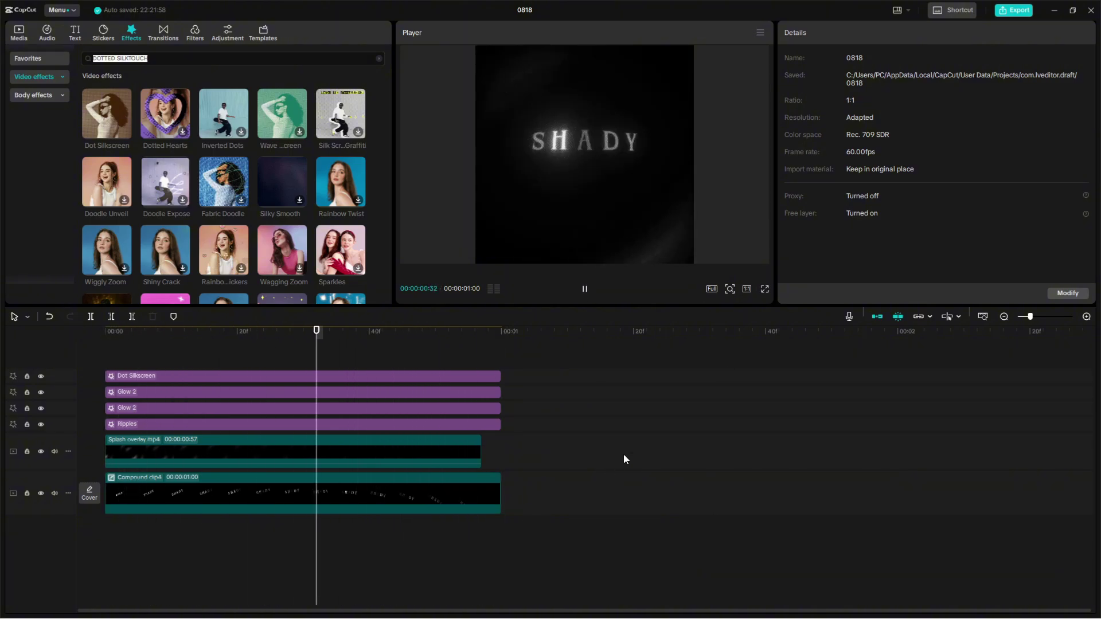
pyautogui.click(412, 578)
pyautogui.moveTo(412, 578); pyautogui.dragTo(54, 576)
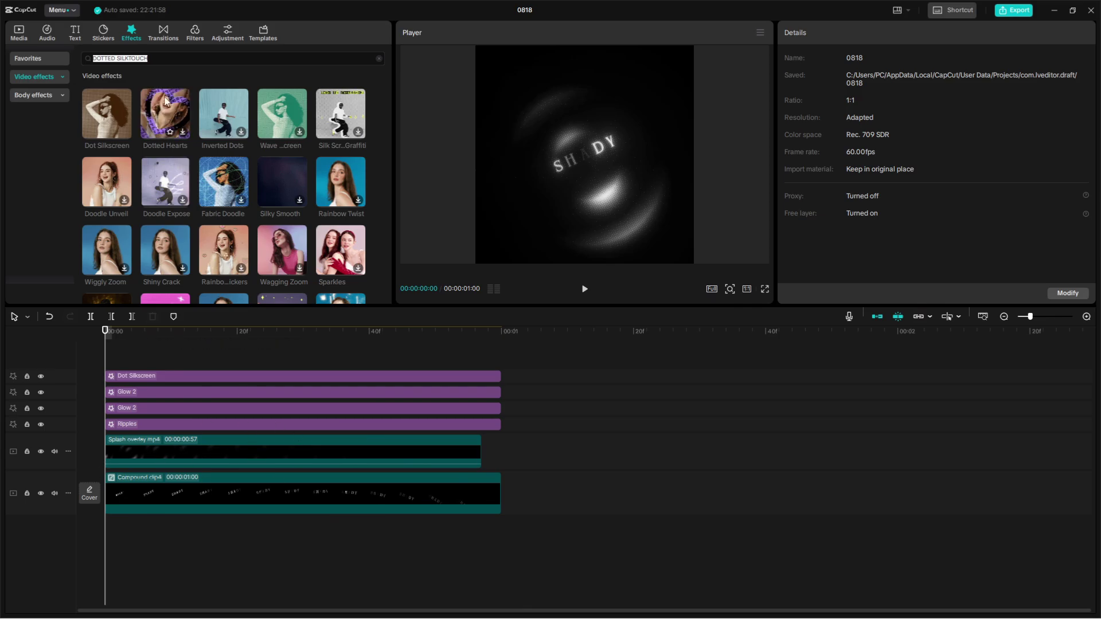
# Step: Search the video effects for SHAKE and add the first Shake effect above Dot Silkscreen, spanning from the timeline's start to the compound clip's end
pyautogui.write('SHAKE')
pyautogui.press('Return')
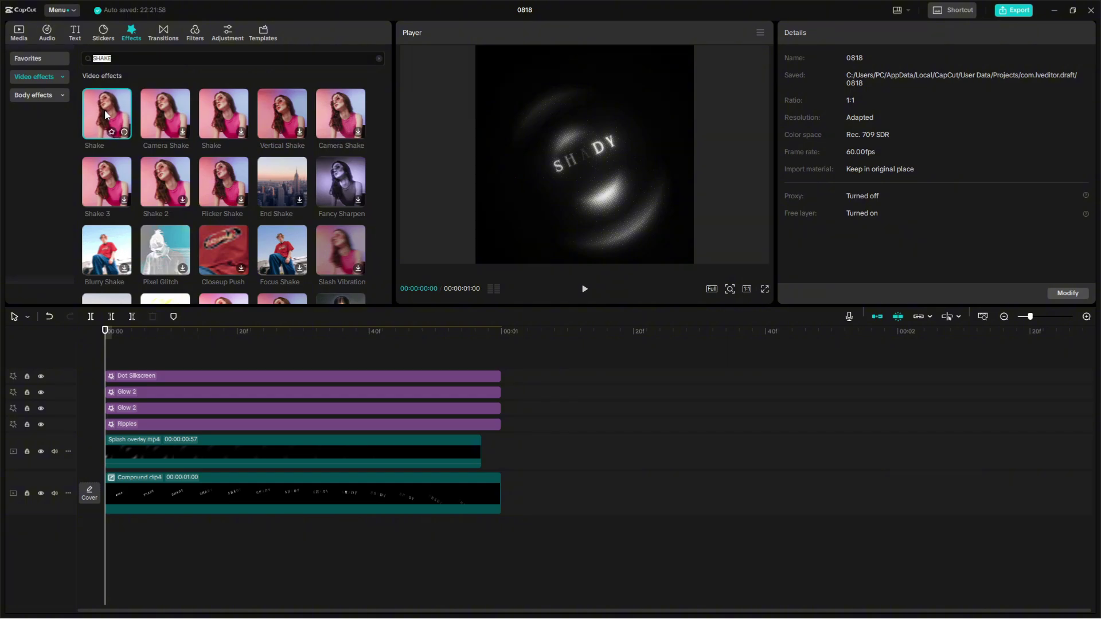
pyautogui.moveTo(105, 115); pyautogui.dragTo(23, 349)
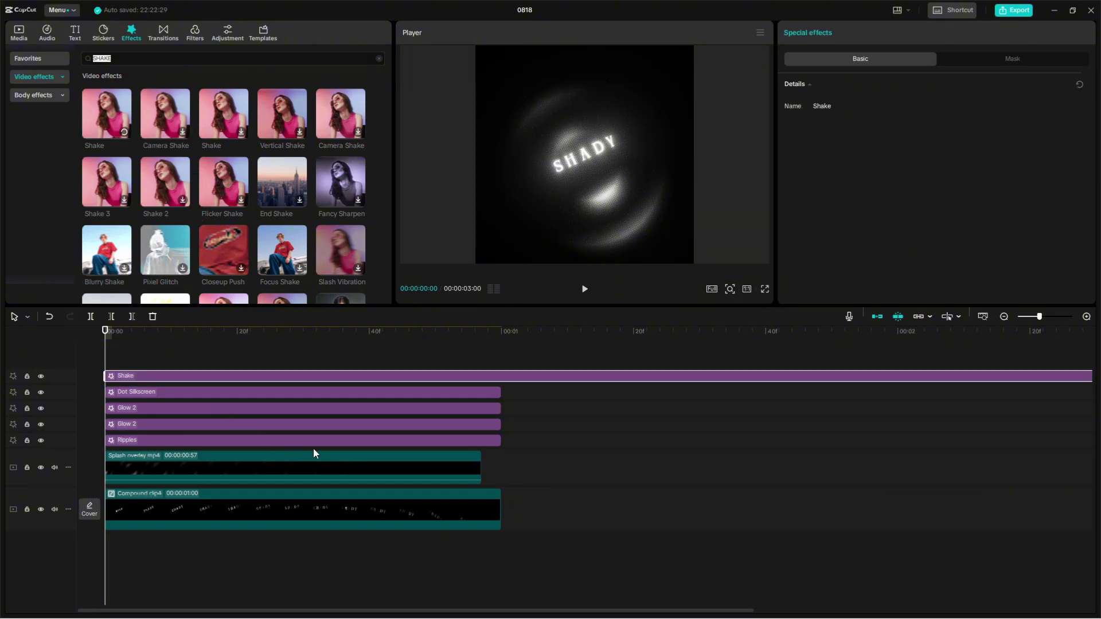
pyautogui.click(504, 471)
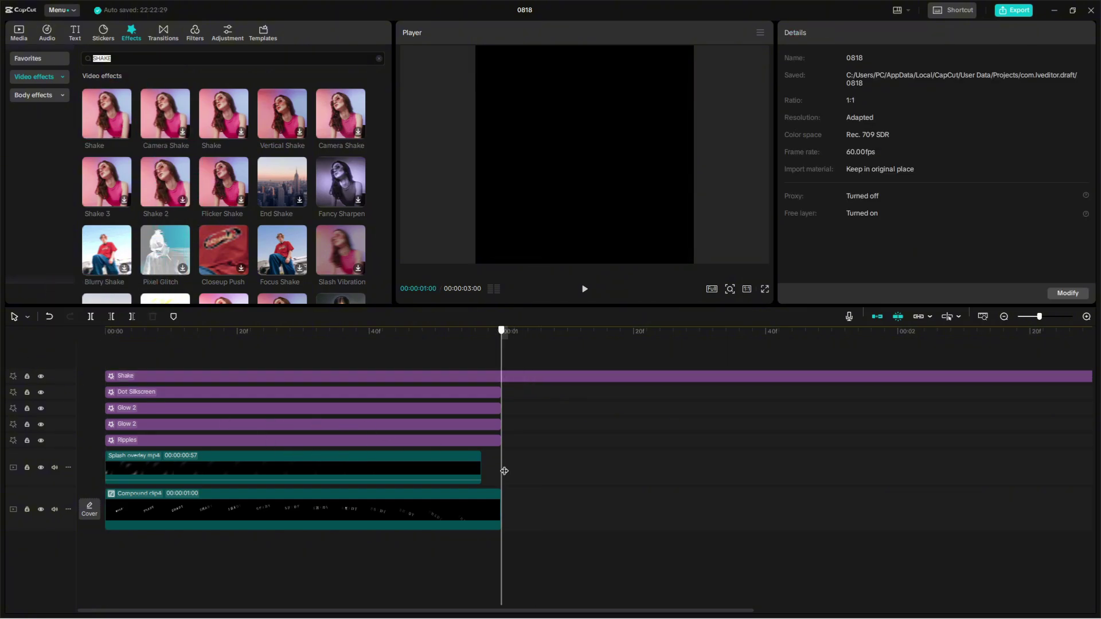
pyautogui.click(511, 377)
pyautogui.press('w')
pyautogui.moveTo(393, 552); pyautogui.dragTo(251, 545)
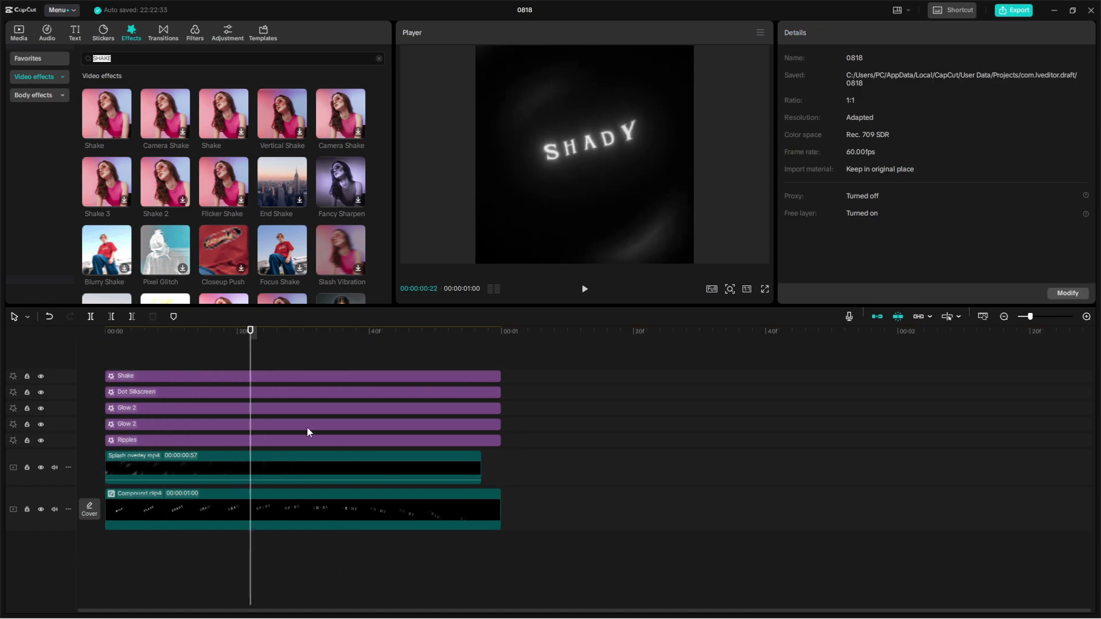
# Step: Set the Shake effect's Speed to 25 and Strength to 75
pyautogui.click(287, 379)
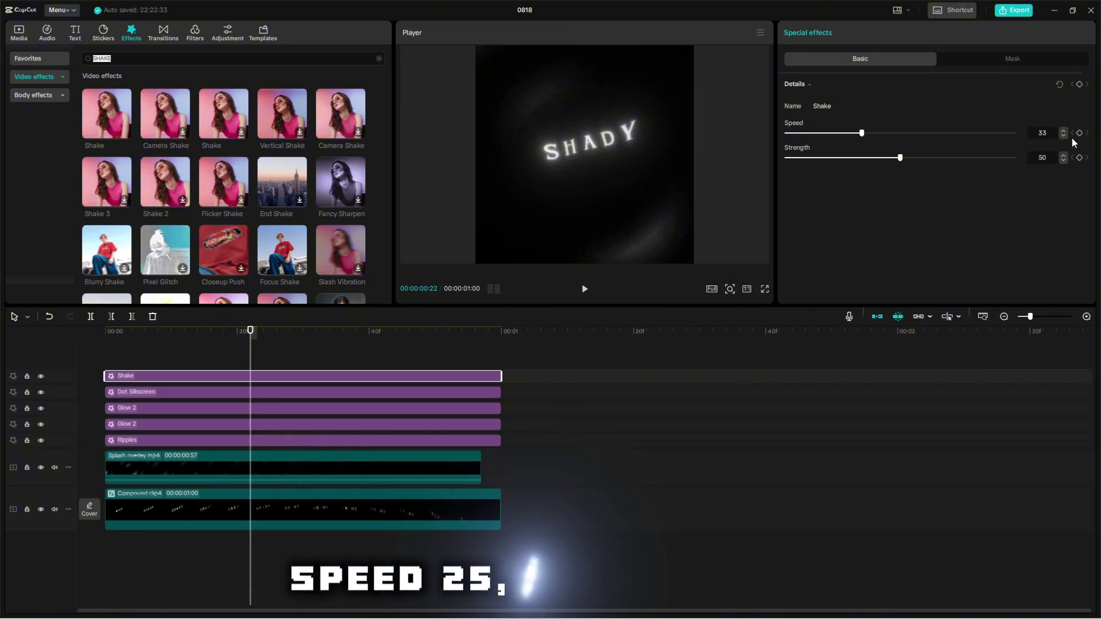
pyautogui.moveTo(1051, 133); pyautogui.dragTo(975, 148)
pyautogui.write('25')
pyautogui.press('Return')
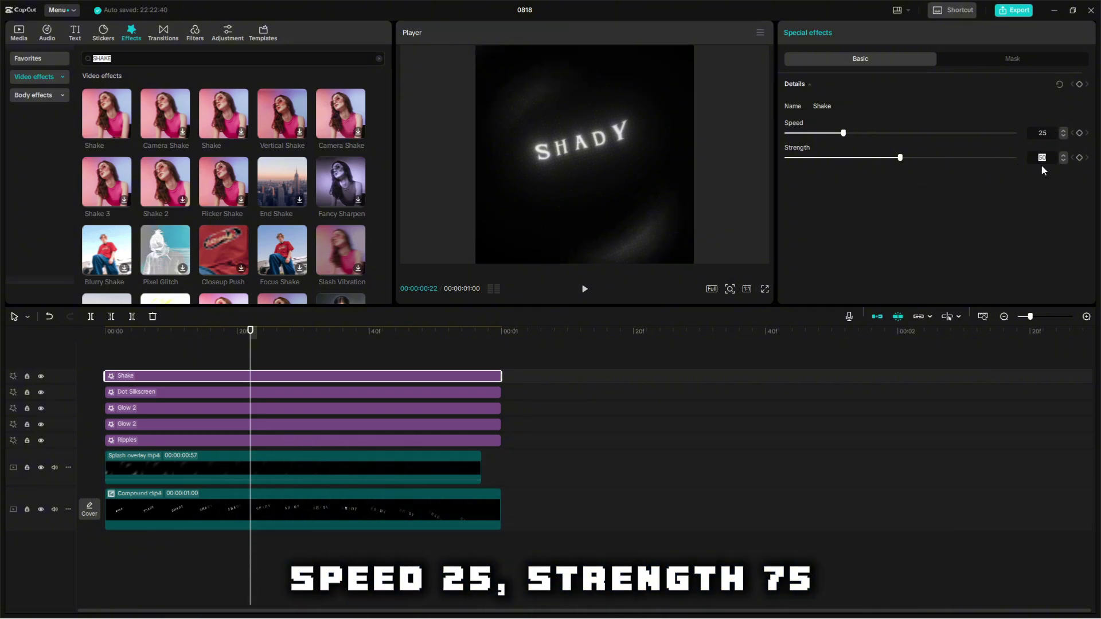
pyautogui.write('75')
pyautogui.press('Return')
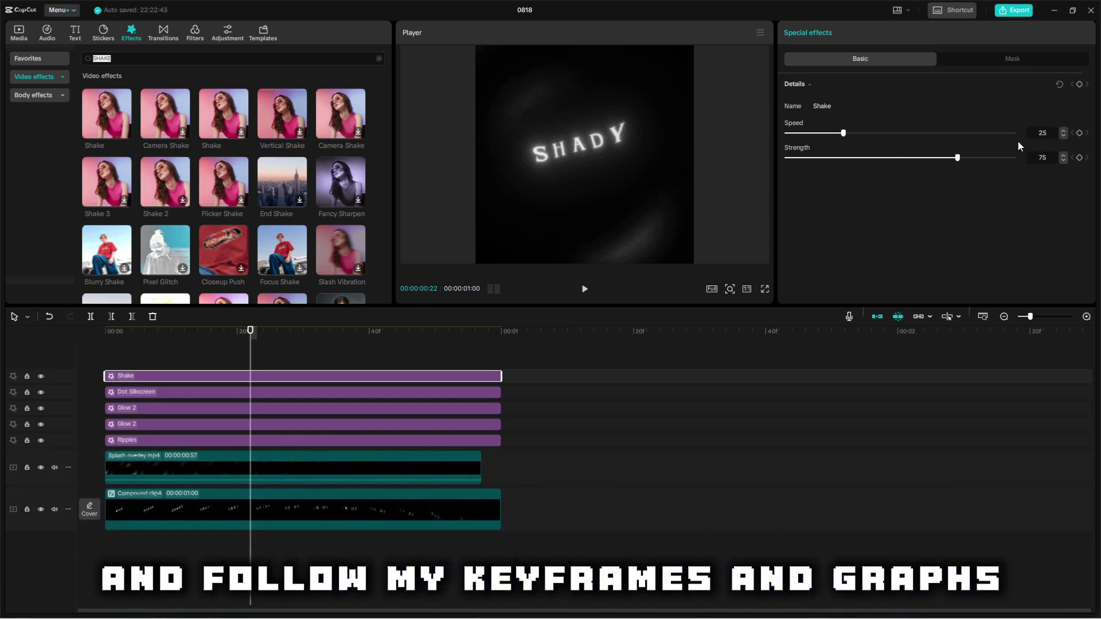
# Step: Keyframe the Shake Strength at 75 on the effect's start and at 0 on its end
pyautogui.press('Up')
pyautogui.click(1079, 158)
pyautogui.press('Down')
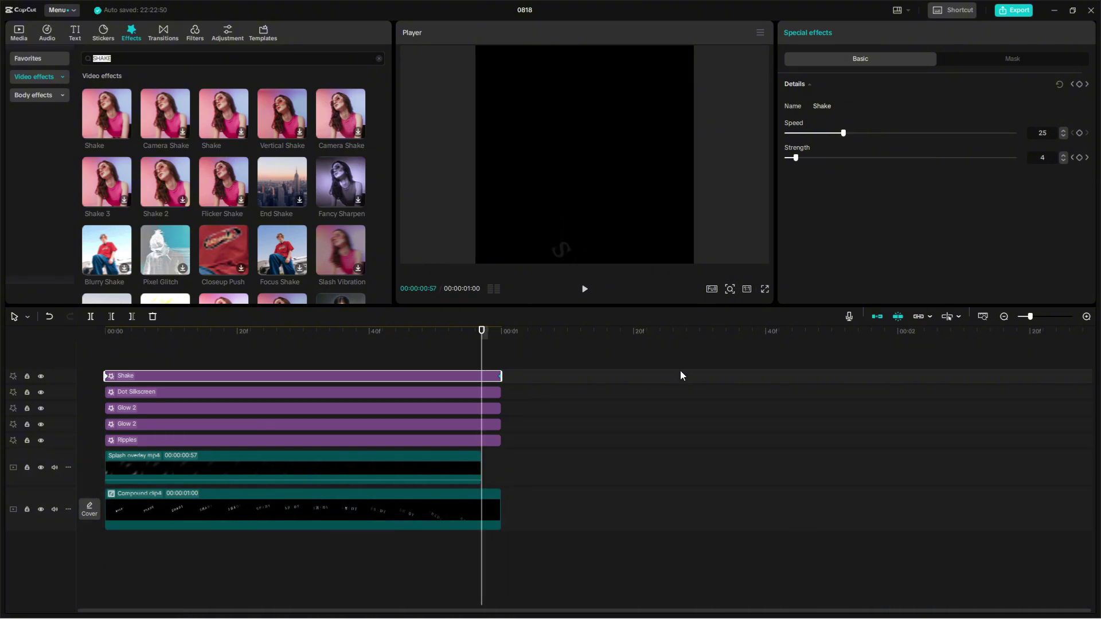
pyautogui.press('space')
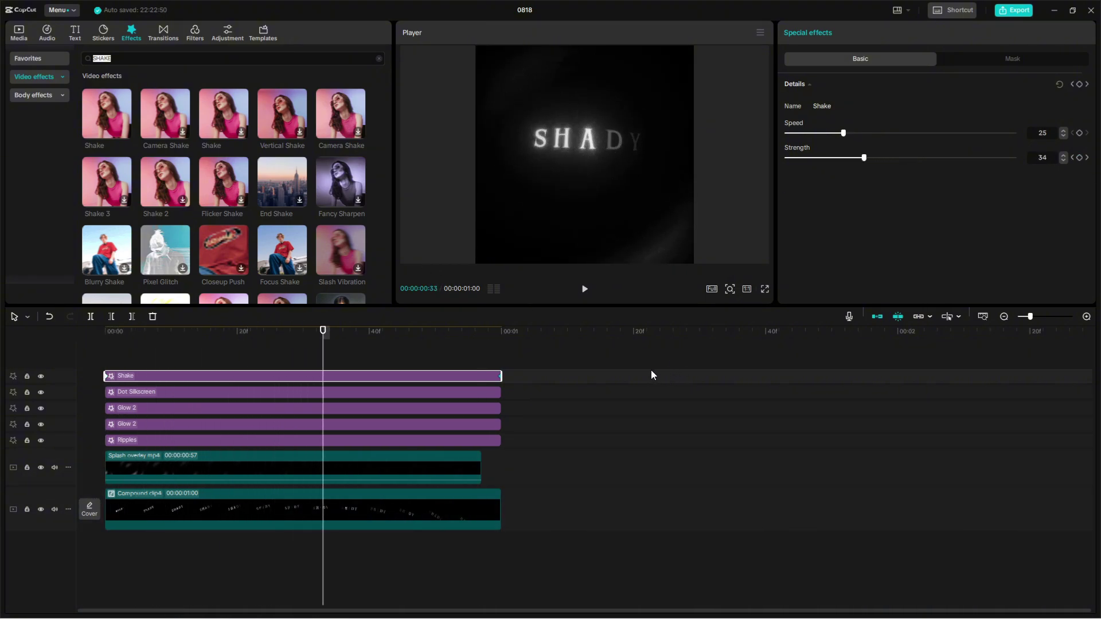
# Step: Apply the Cubic Out preset curve to the Shake Strength keyframes and reshape the start handle for a steeper initial drop
pyautogui.hotkey('alt', 'k')
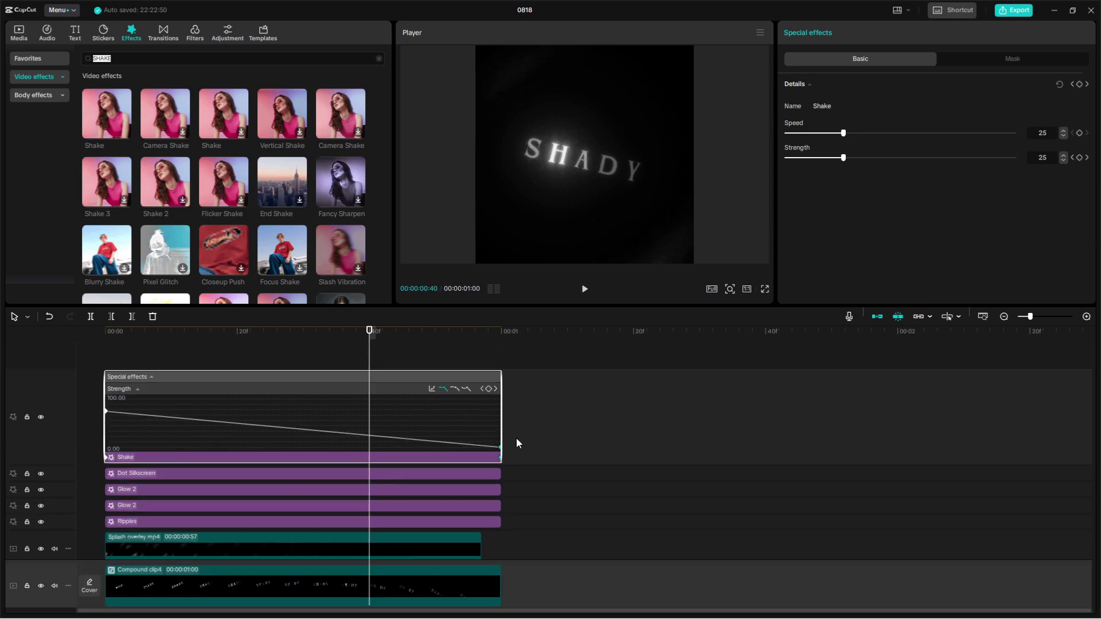
pyautogui.click(432, 389)
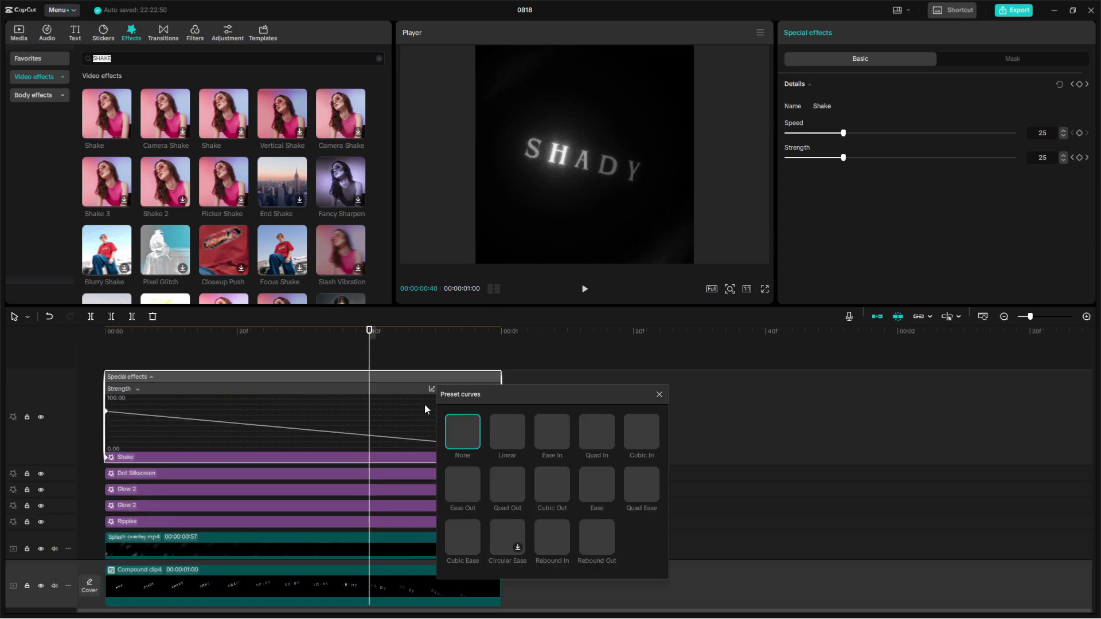
pyautogui.click(546, 487)
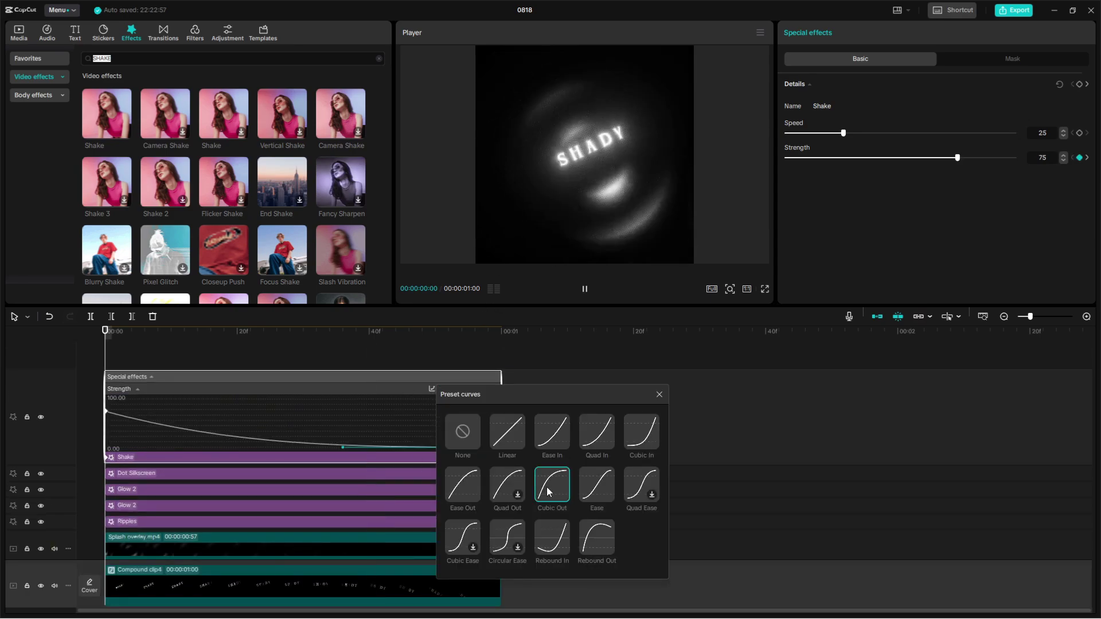
pyautogui.click(659, 394)
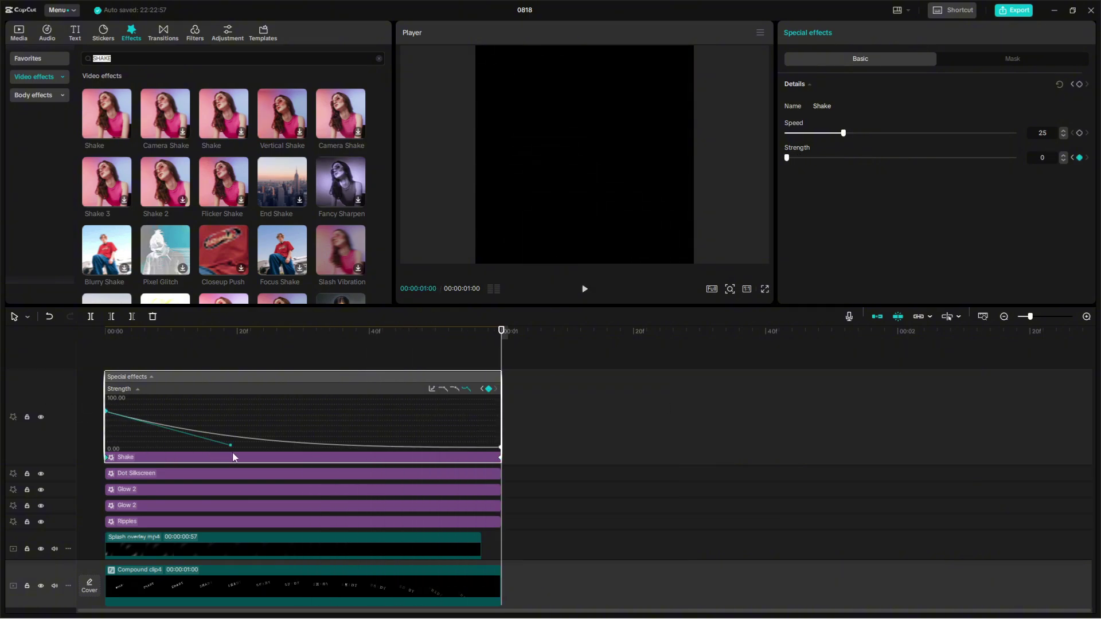
pyautogui.moveTo(232, 445); pyautogui.dragTo(234, 602)
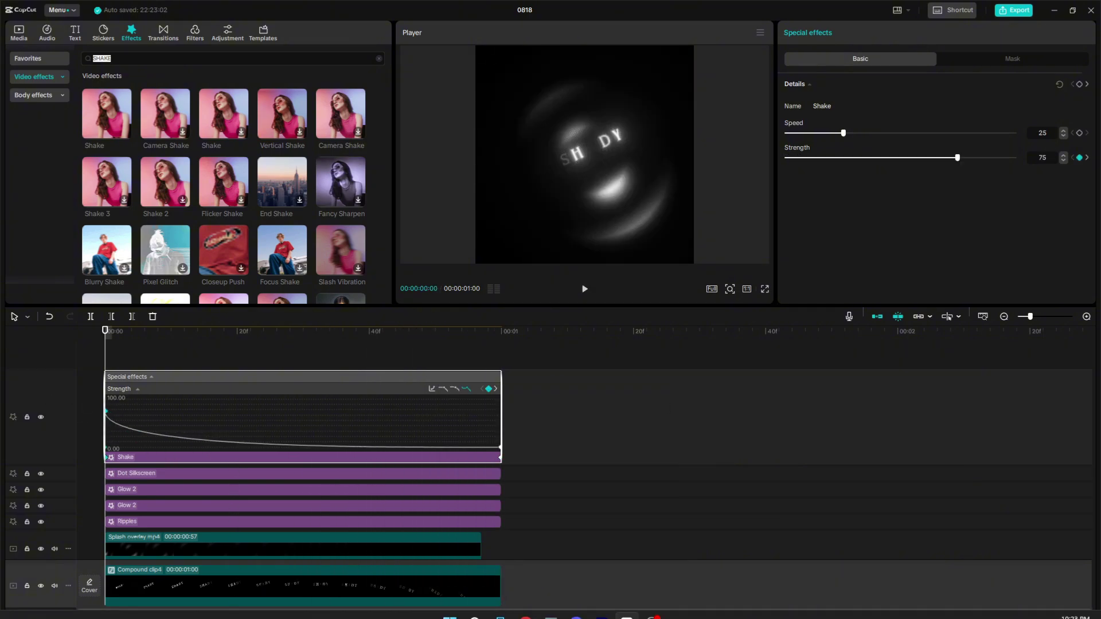
# Step: Close the keyframe graph and play back the shaking text animation from the start, including in full screen
pyautogui.press('space')
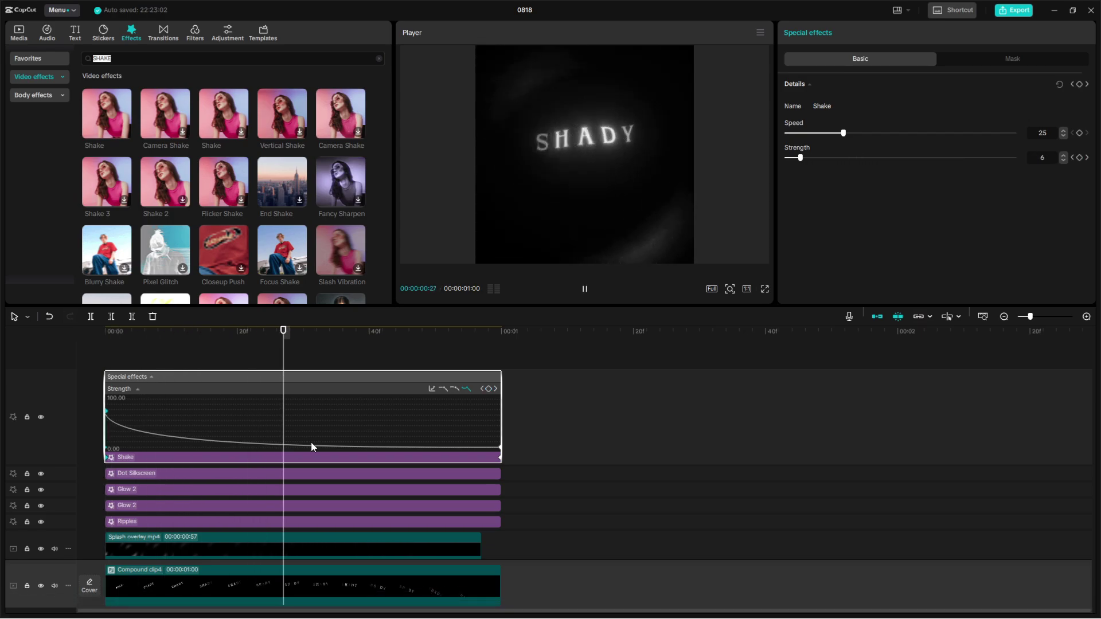
pyautogui.click(505, 493)
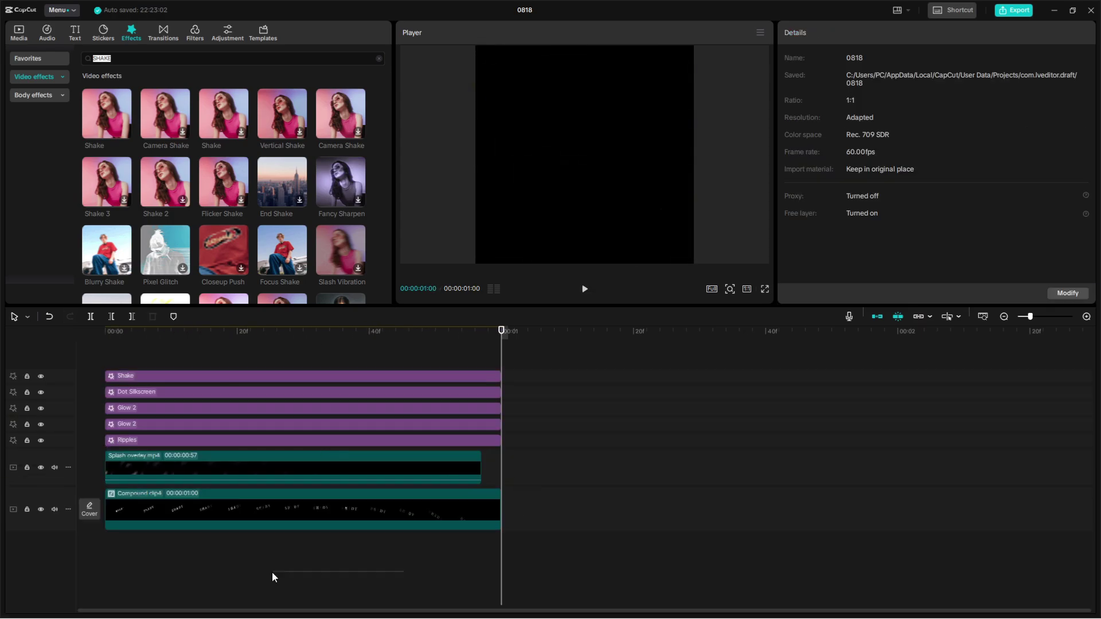
pyautogui.press('Home')
pyautogui.press('space')
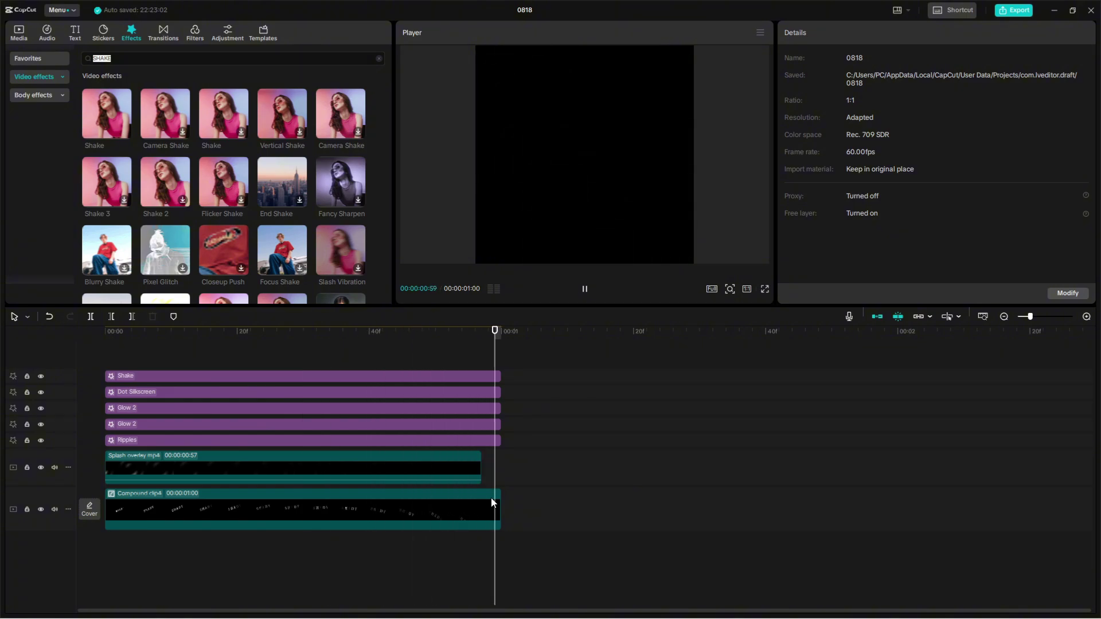
pyautogui.click(765, 289)
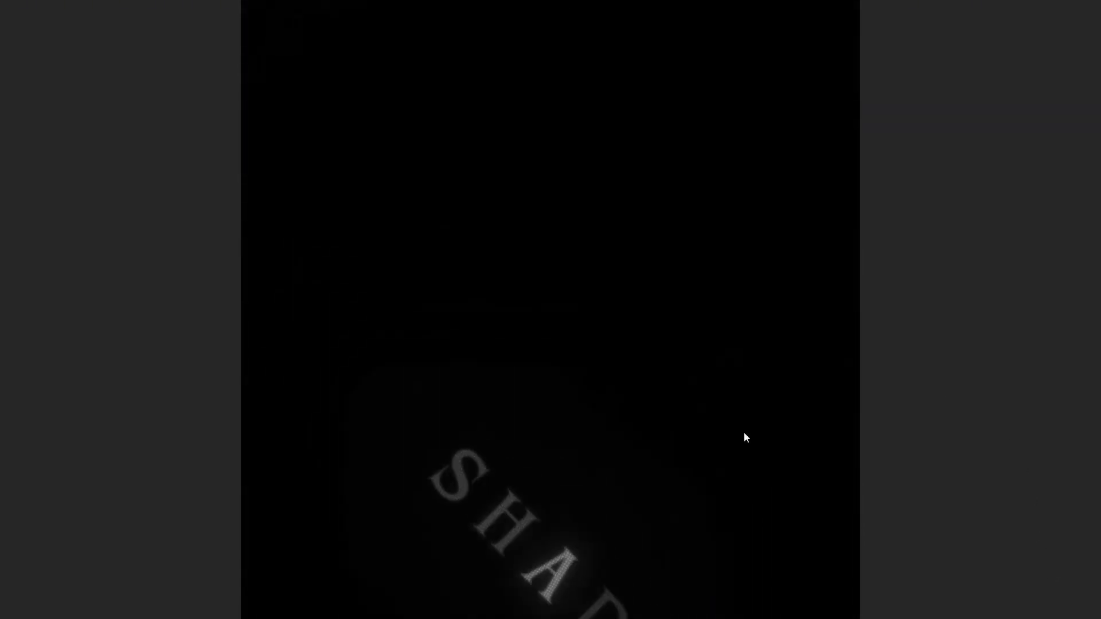
# Step: Leave full screen, play back the SHADY animation, and scrub through it to review the shake
pyautogui.click(702, 568)
pyautogui.press('space')
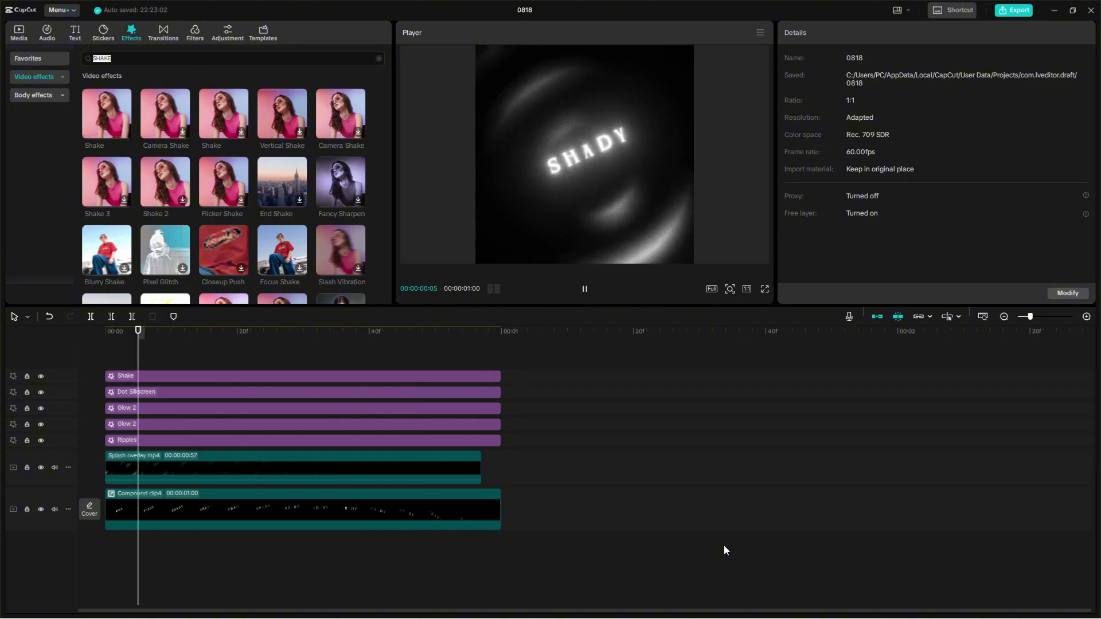
pyautogui.press('space')
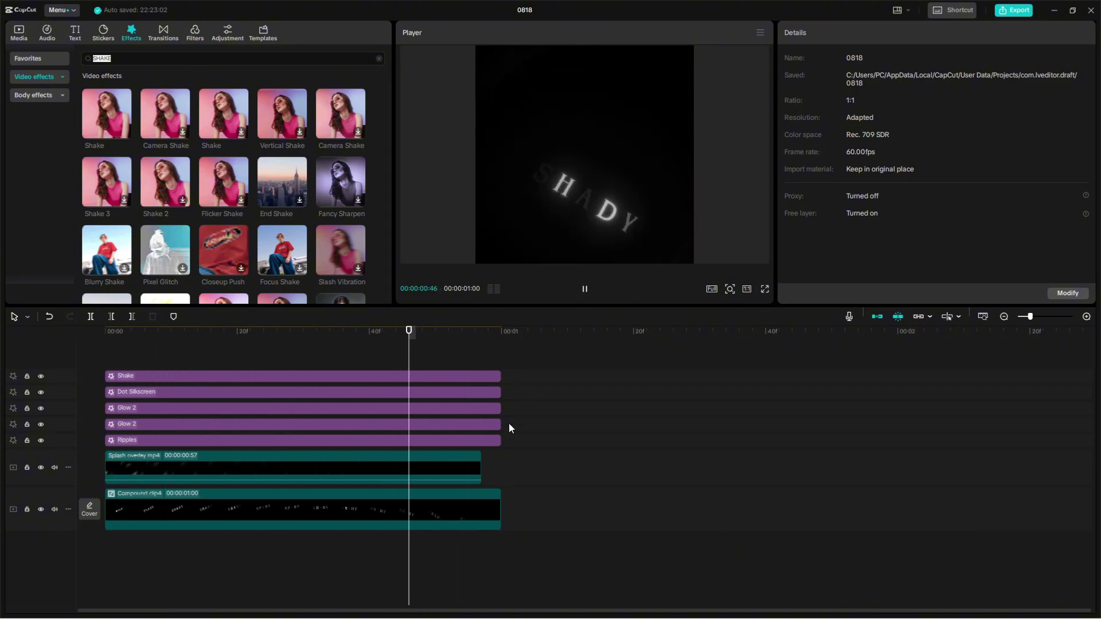
pyautogui.moveTo(501, 488); pyautogui.dragTo(173, 570)
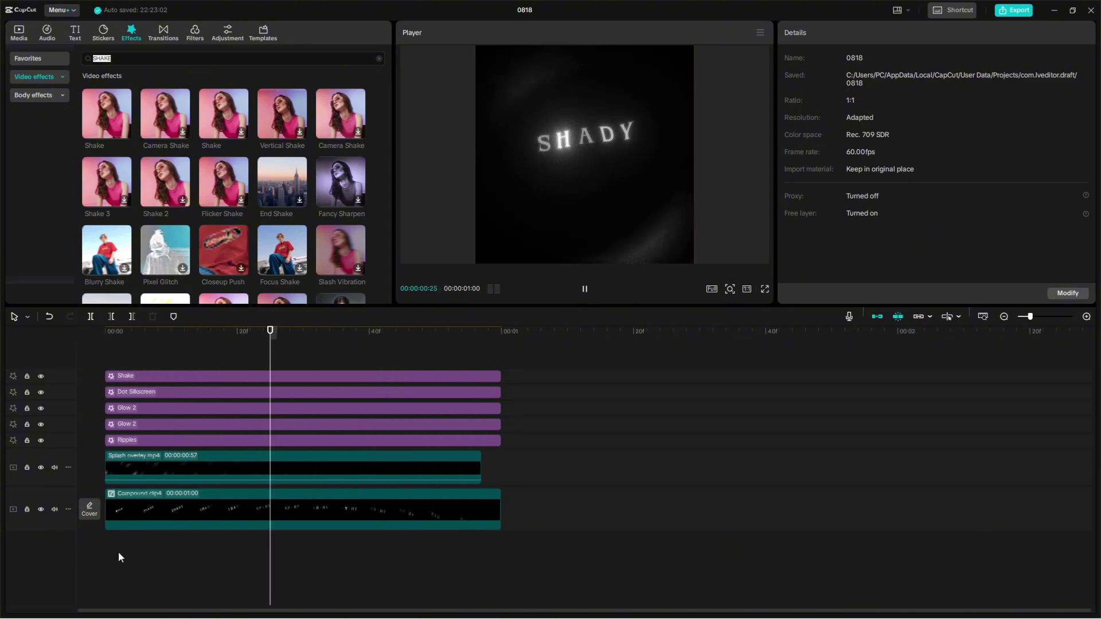
pyautogui.press('space')
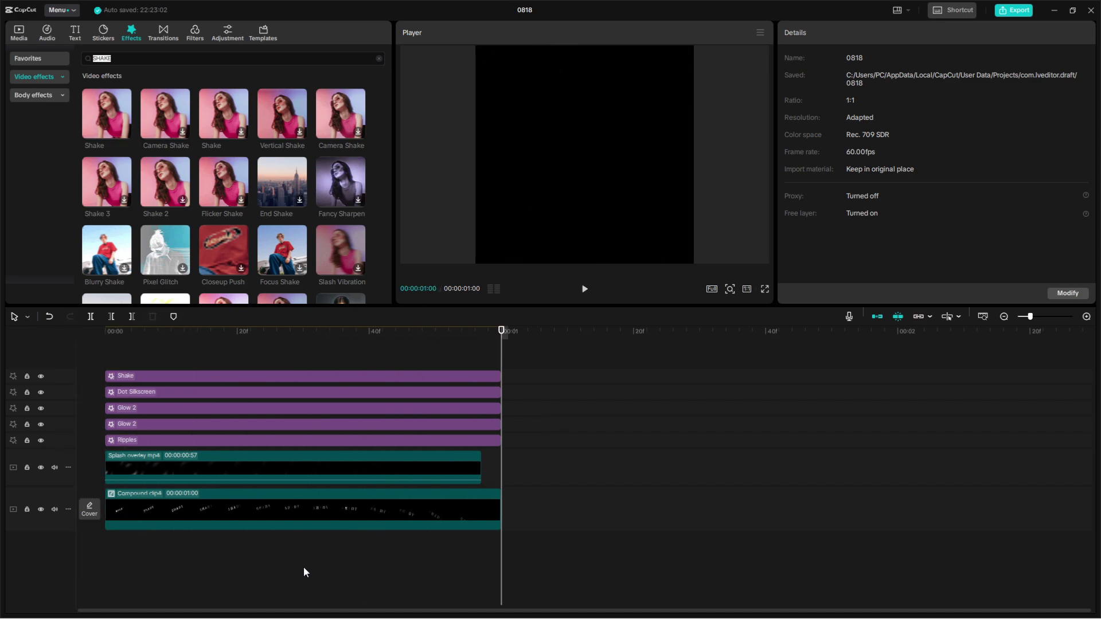
pyautogui.moveTo(304, 567); pyautogui.dragTo(204, 600)
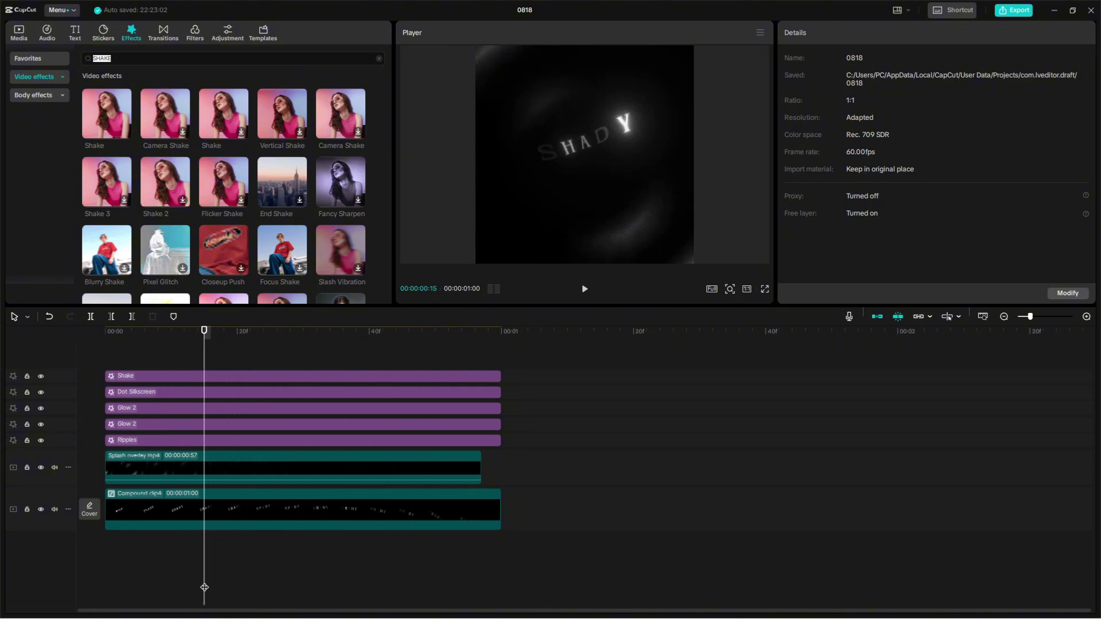
# Step: Search the video effects for PIXEL and browse the matching effects
pyautogui.scroll(-3, 129, 163)
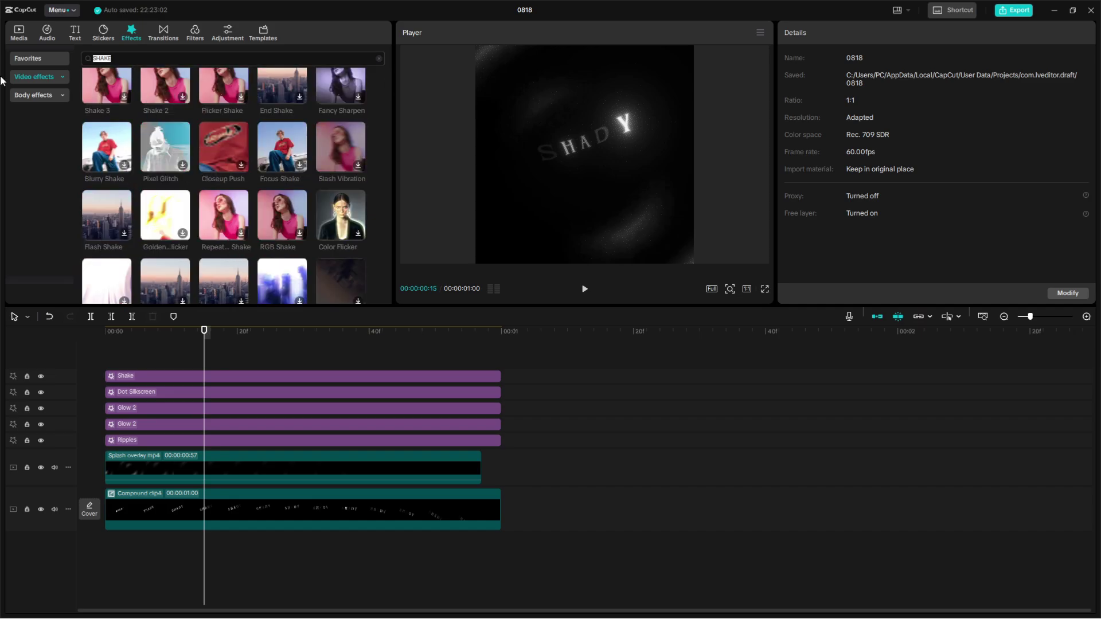
pyautogui.write('PIXEL')
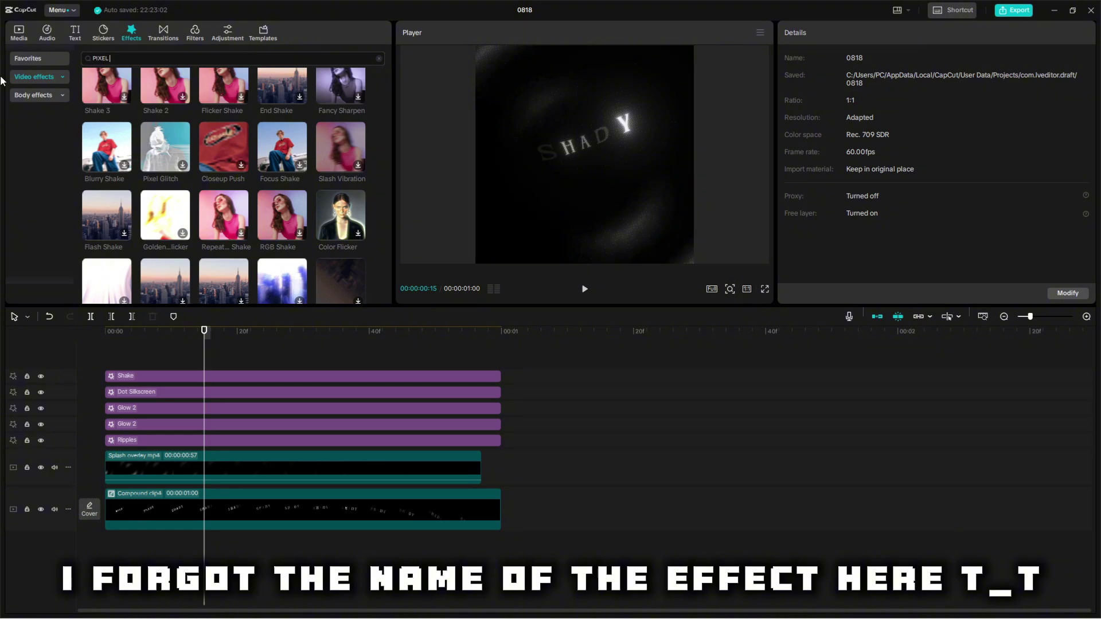
pyautogui.press('Return')
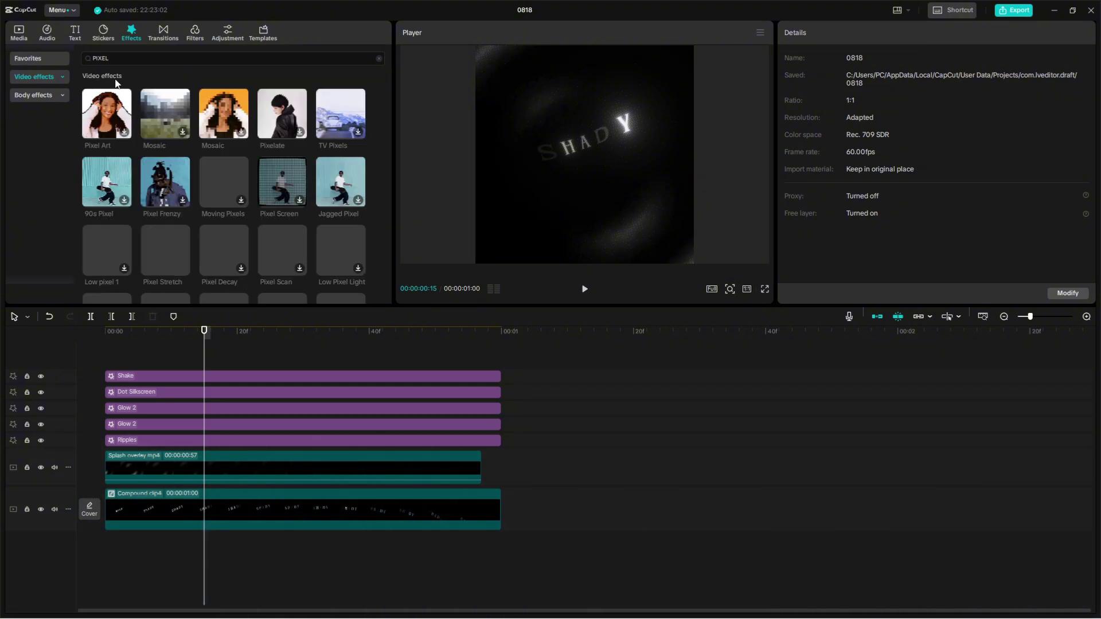
pyautogui.scroll(-1, 220, 108)
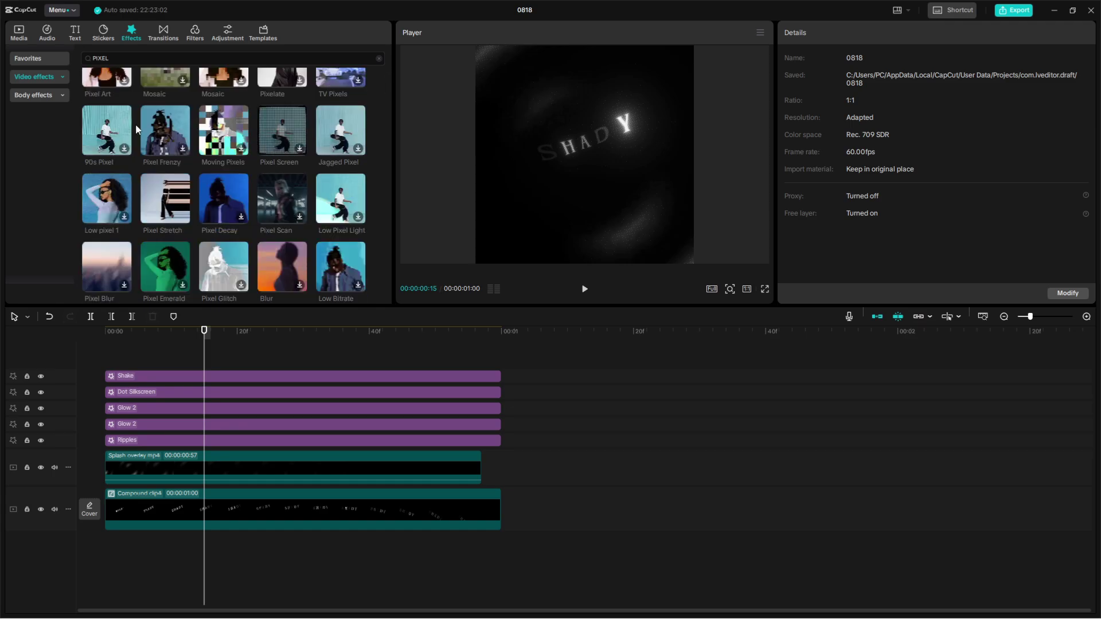
pyautogui.scroll(-1, 136, 129)
pyautogui.scroll(-3, 136, 129)
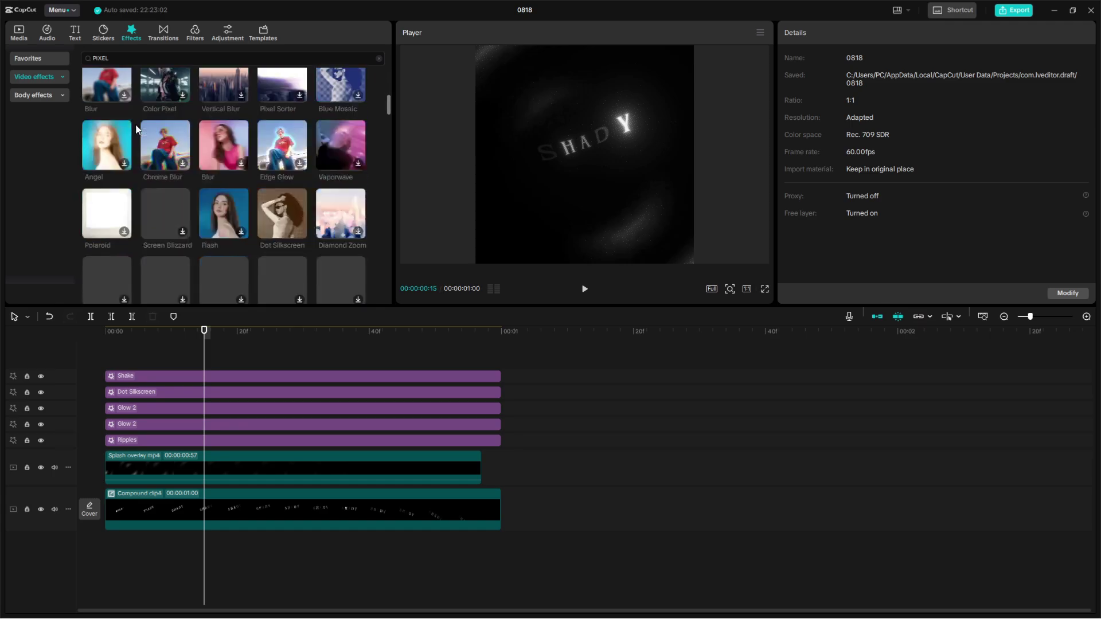
pyautogui.scroll(-3, 136, 129)
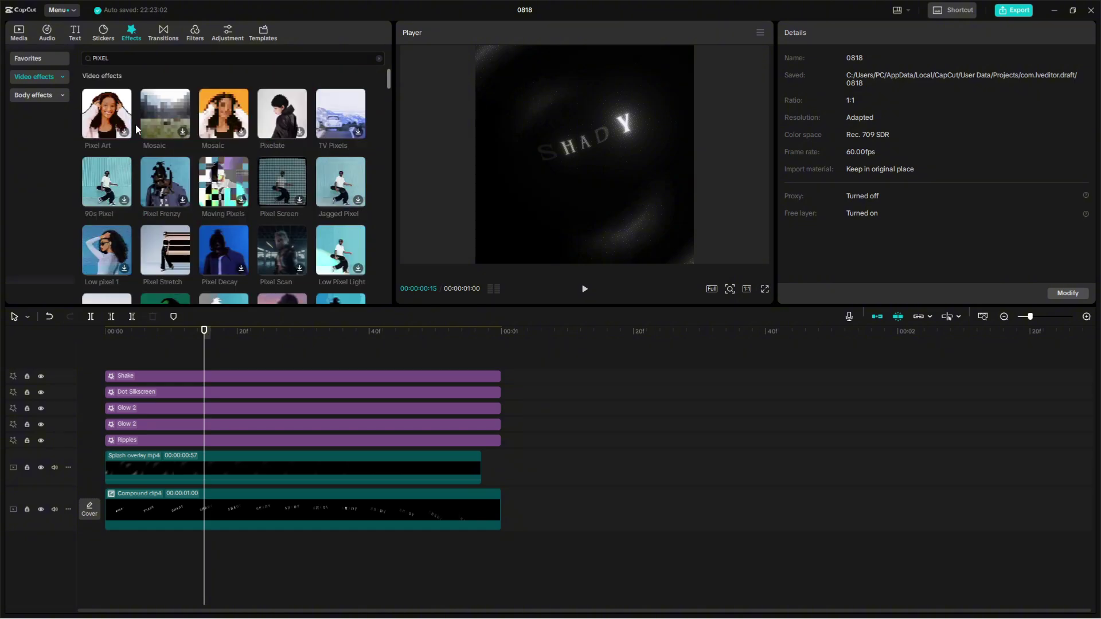
# Step: Add the Pixel Stretch effect from the favorites to a new track and trim its end to the other effects' end at 00:00:01:00
pyautogui.click(47, 60)
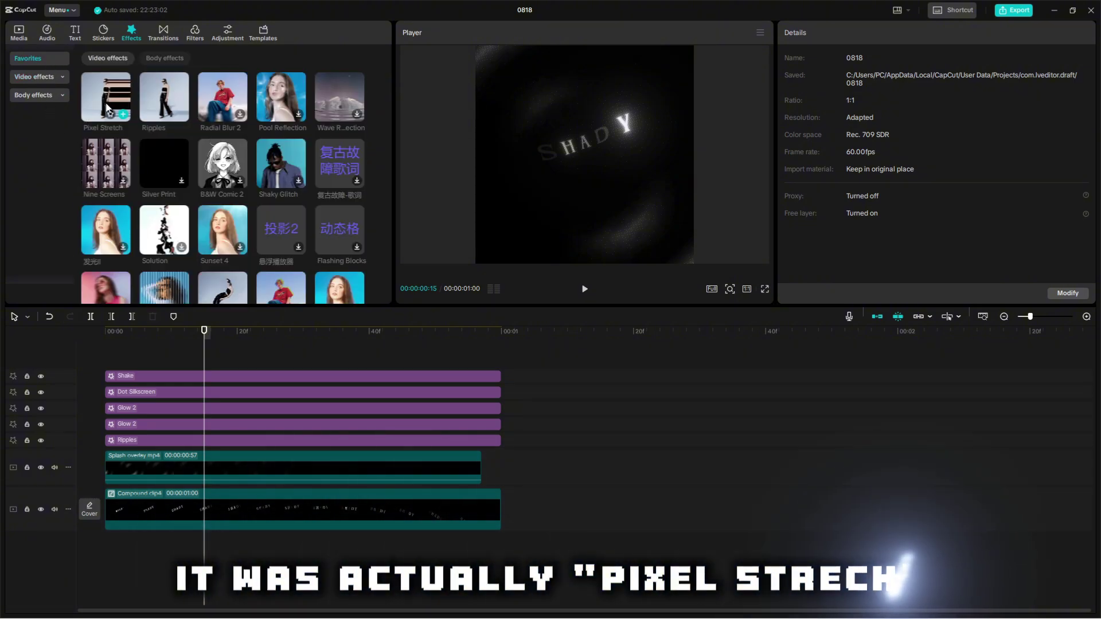
pyautogui.click(108, 112)
pyautogui.click(55, 77)
pyautogui.click(131, 59)
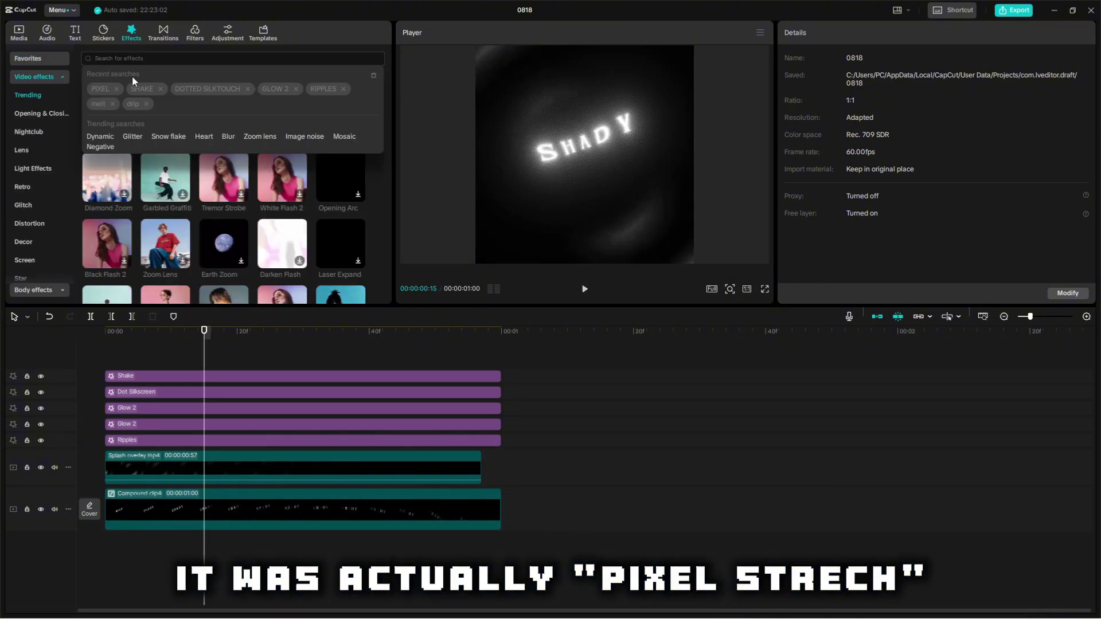
pyautogui.write('F')
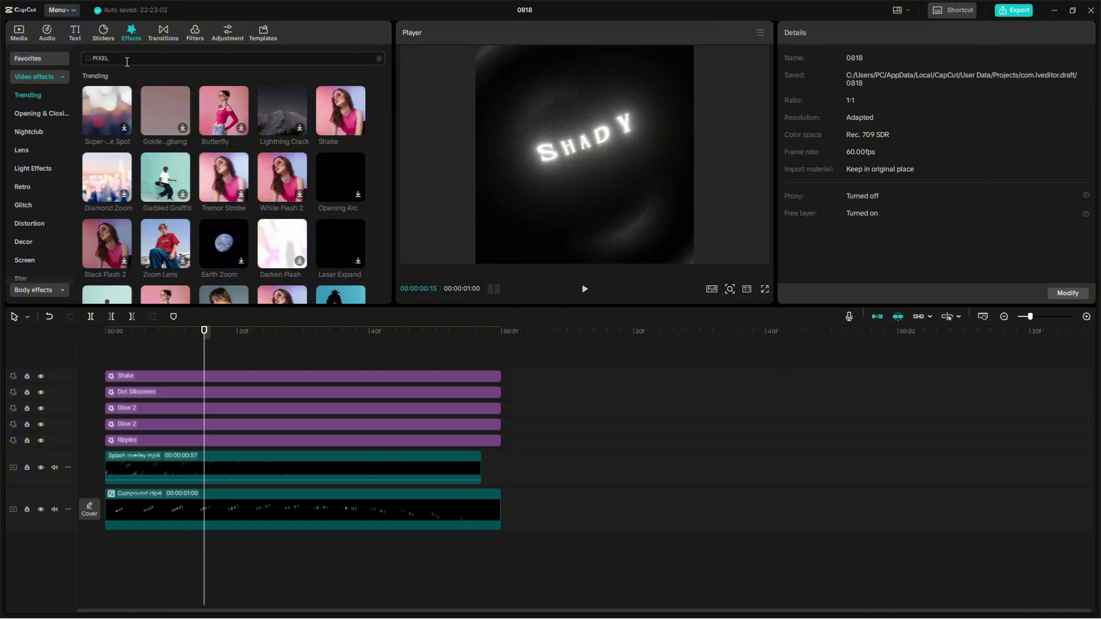
pyautogui.press('Return')
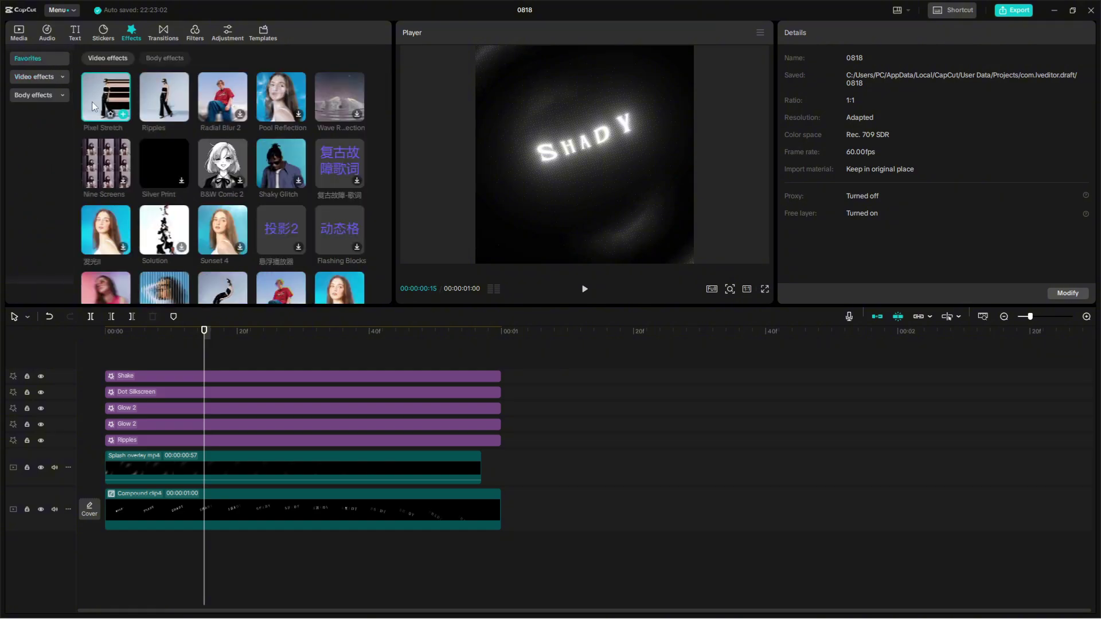
pyautogui.moveTo(106, 103); pyautogui.dragTo(63, 380)
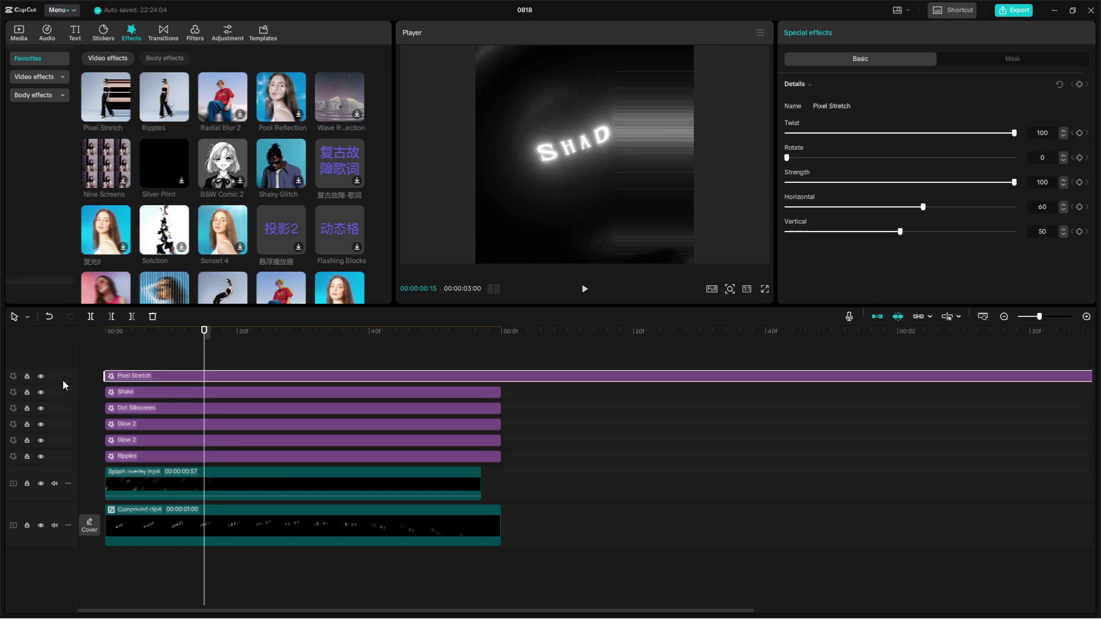
pyautogui.click(504, 411)
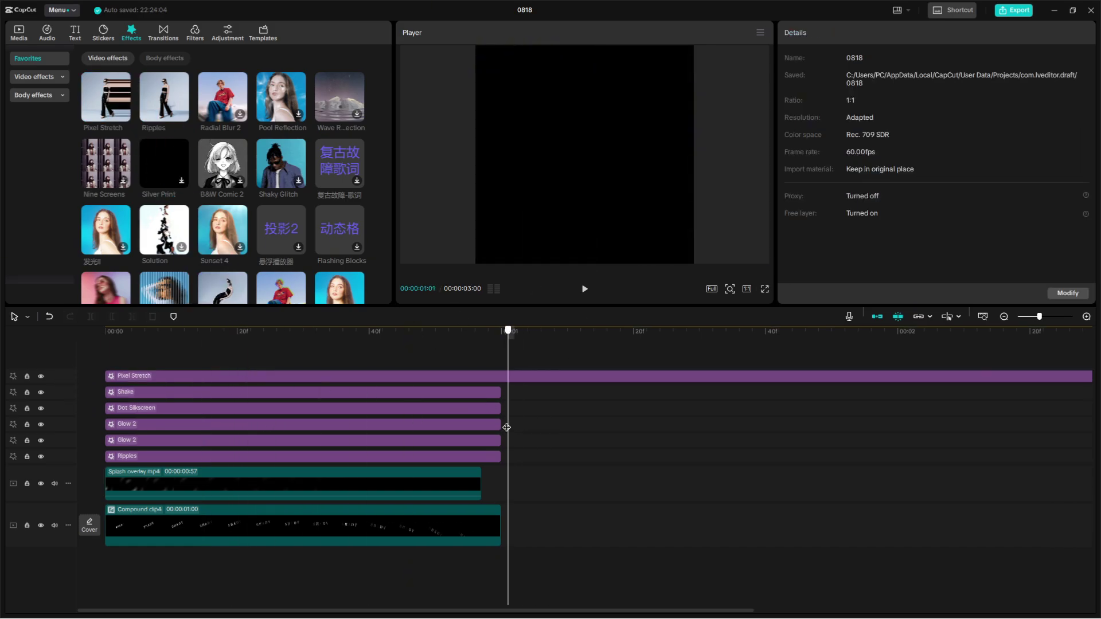
pyautogui.click(517, 378)
pyautogui.press('w')
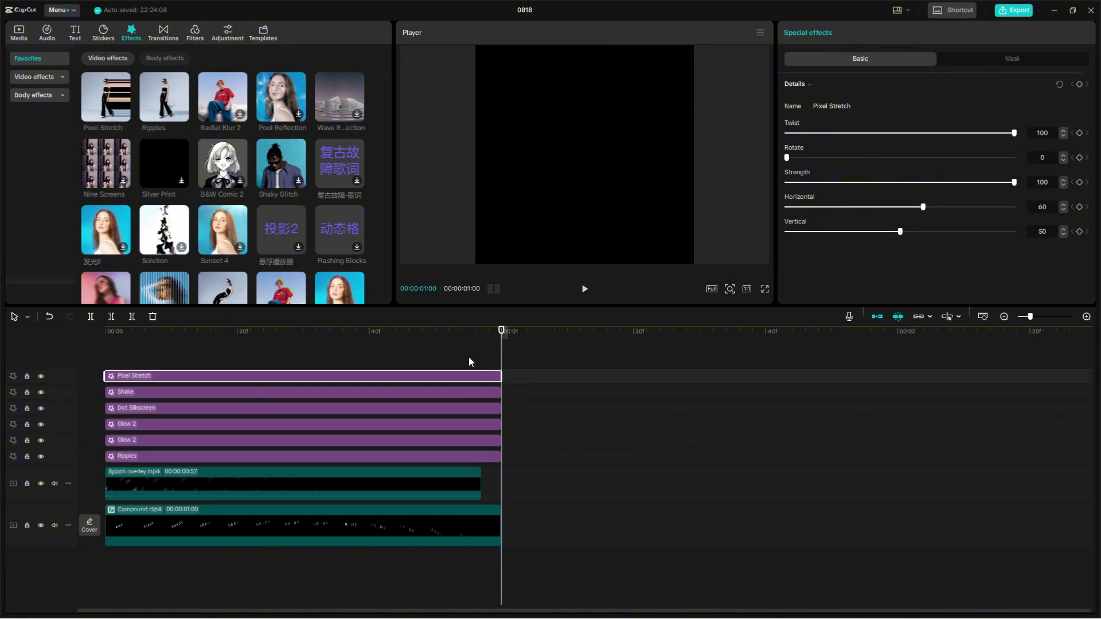
# Step: Move the Pixel Stretch effect below the splash overlay, directly above the compound clip
pyautogui.moveTo(470, 357); pyautogui.dragTo(152, 373)
pyautogui.click(417, 377)
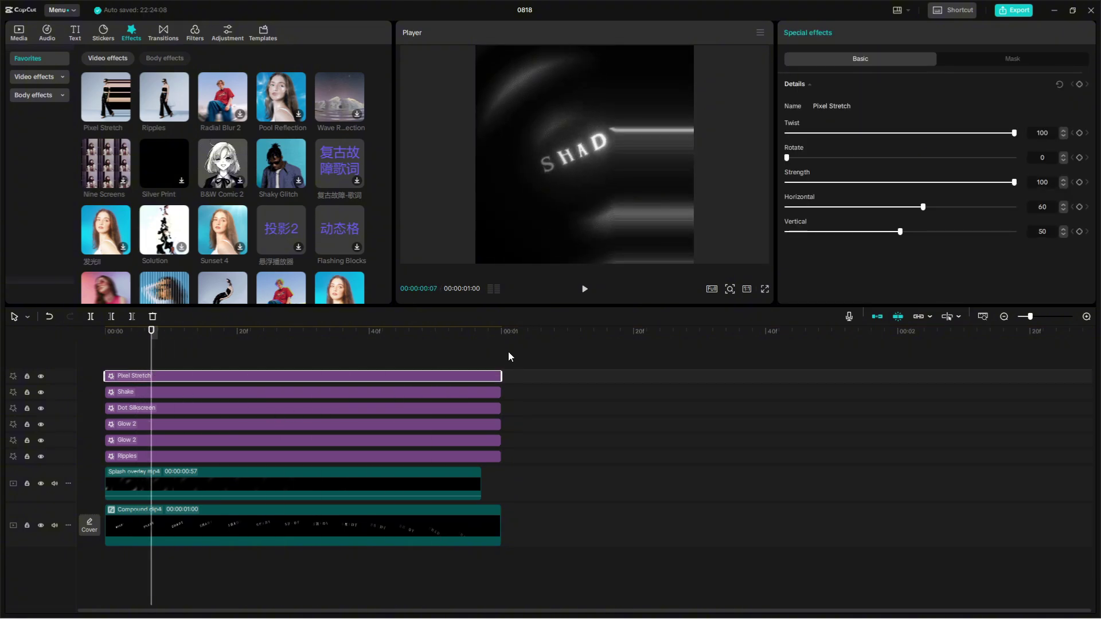
pyautogui.moveTo(289, 359); pyautogui.dragTo(241, 505)
pyautogui.click(211, 379)
pyautogui.click(153, 571)
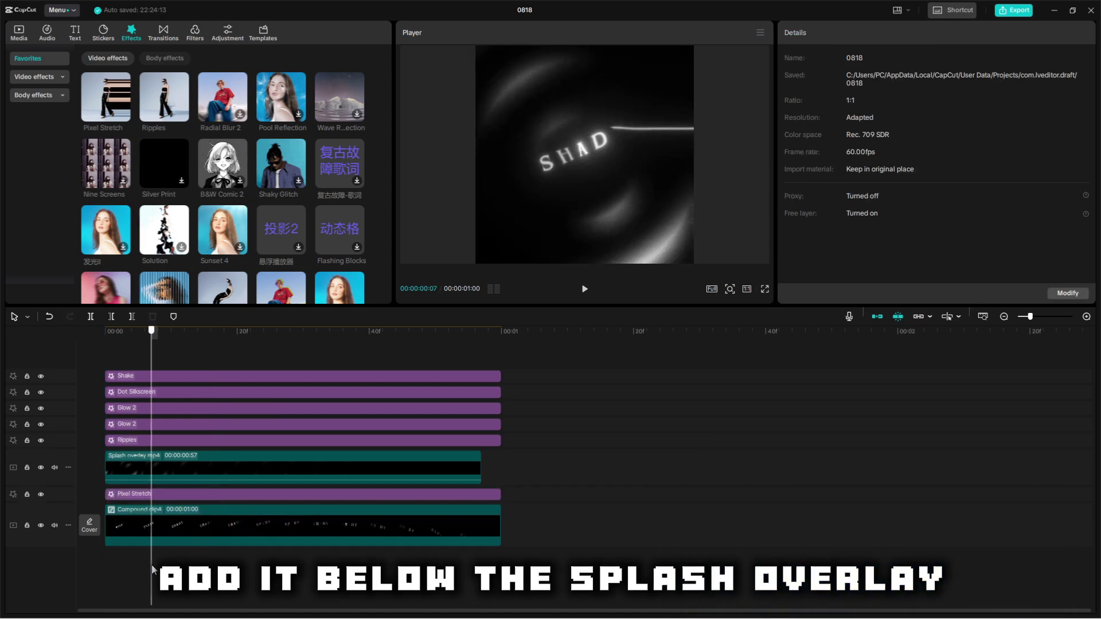
# Step: Trim the Pixel Stretch effect to run from 00:00:00:05 to 00:00:00:25
pyautogui.moveTo(152, 572); pyautogui.dragTo(140, 573)
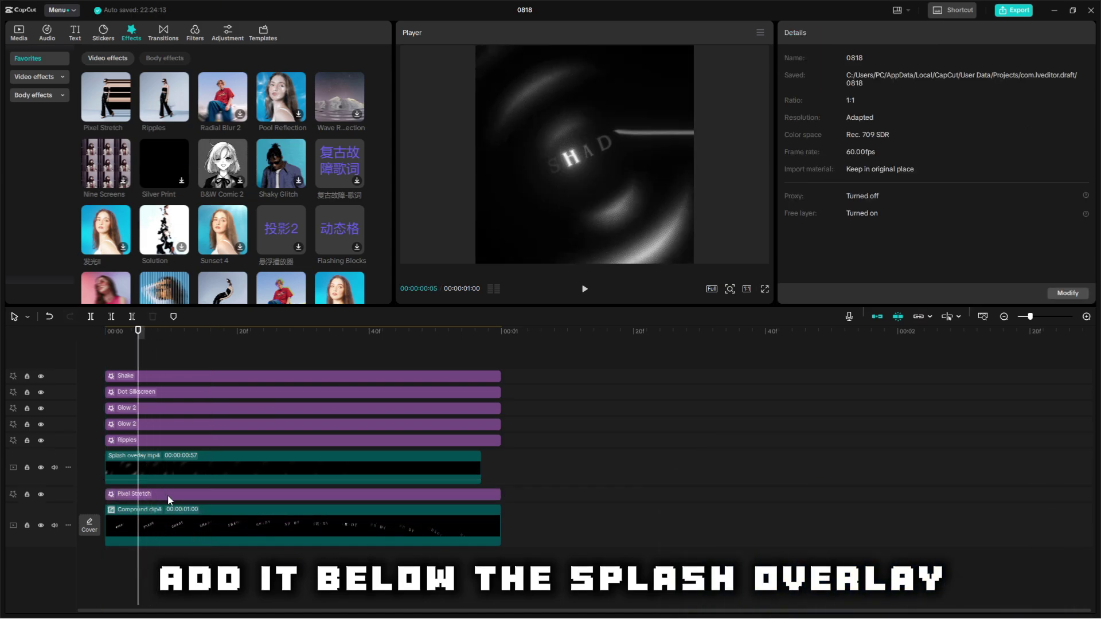
pyautogui.moveTo(169, 501); pyautogui.dragTo(202, 500)
pyautogui.moveTo(213, 554); pyautogui.dragTo(270, 553)
pyautogui.click(278, 494)
pyautogui.press('w')
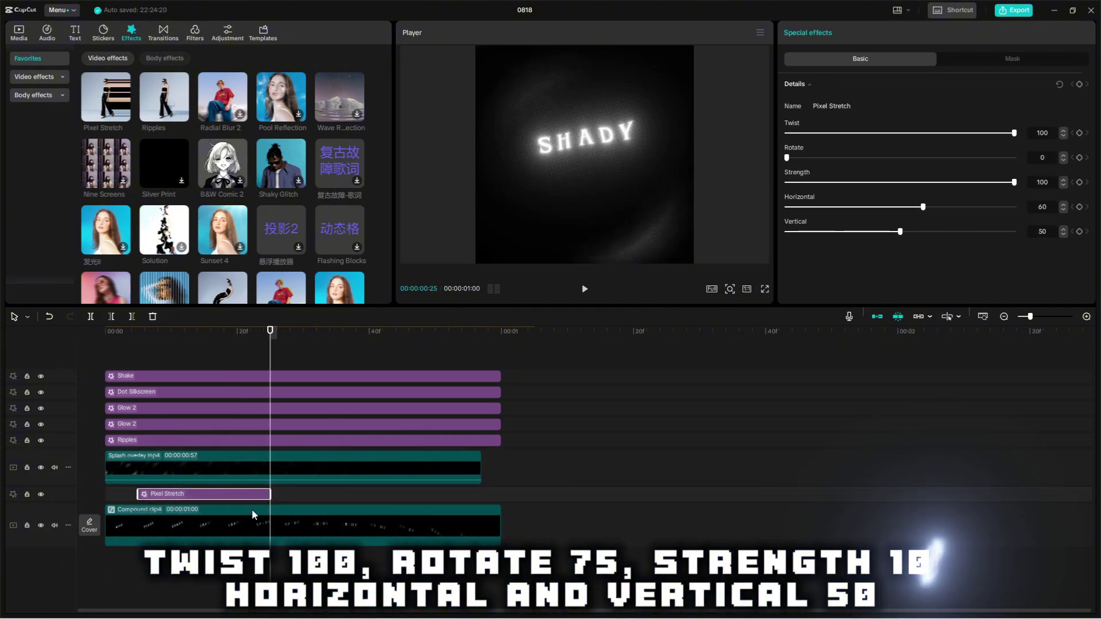
# Step: Set the Pixel Stretch effect's Rotate to 75 and Horizontal to 50
pyautogui.moveTo(190, 559); pyautogui.dragTo(243, 520)
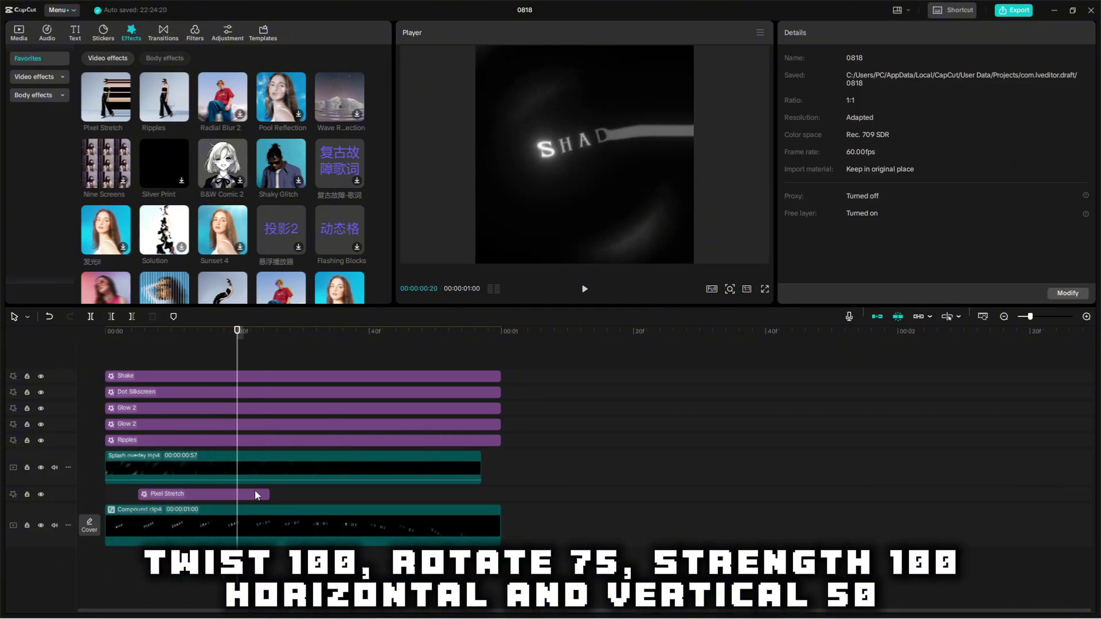
pyautogui.click(255, 495)
pyautogui.click(970, 158)
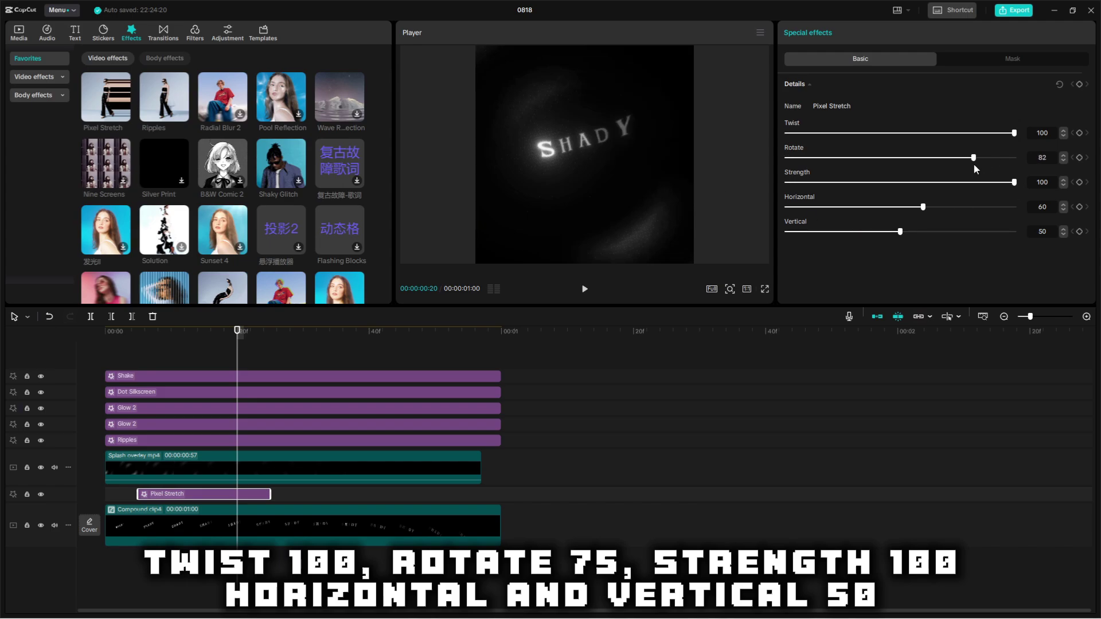
pyautogui.click(957, 158)
pyautogui.click(900, 208)
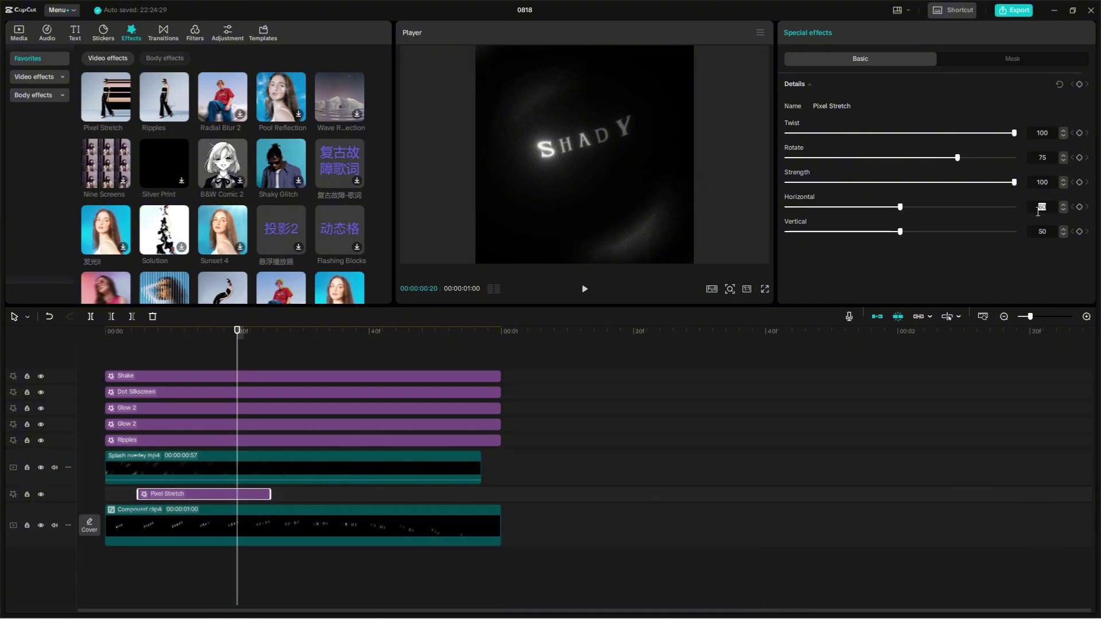
# Step: Keyframe the Pixel Stretch Twist at 100 on the effect's start, its end, and midway at 00:00:00:15
pyautogui.press('Up')
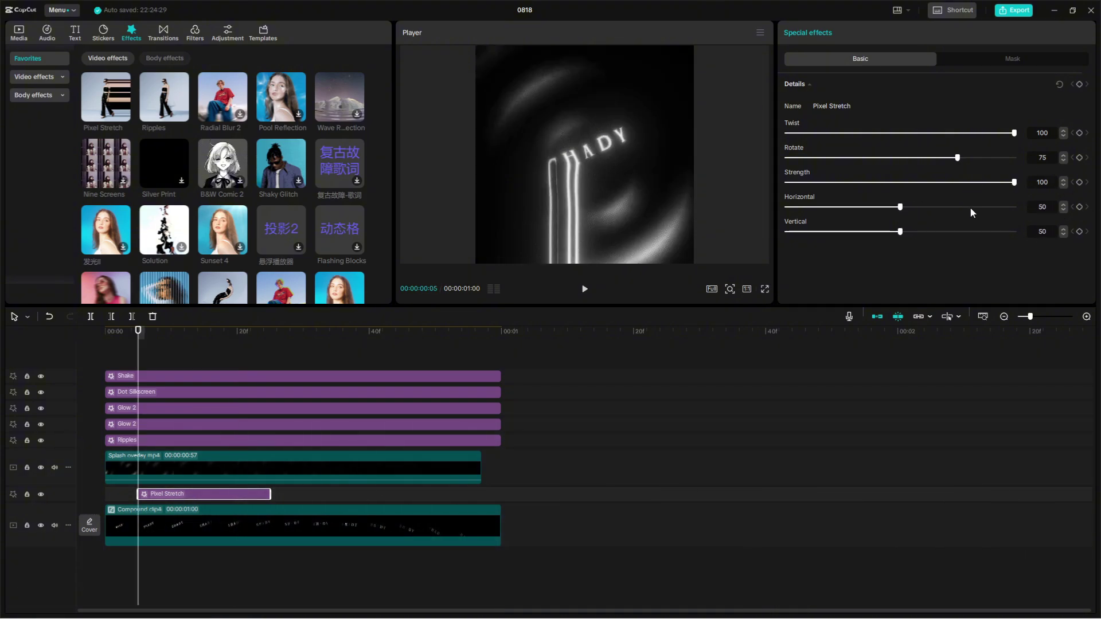
pyautogui.click(1080, 132)
pyautogui.press('Down')
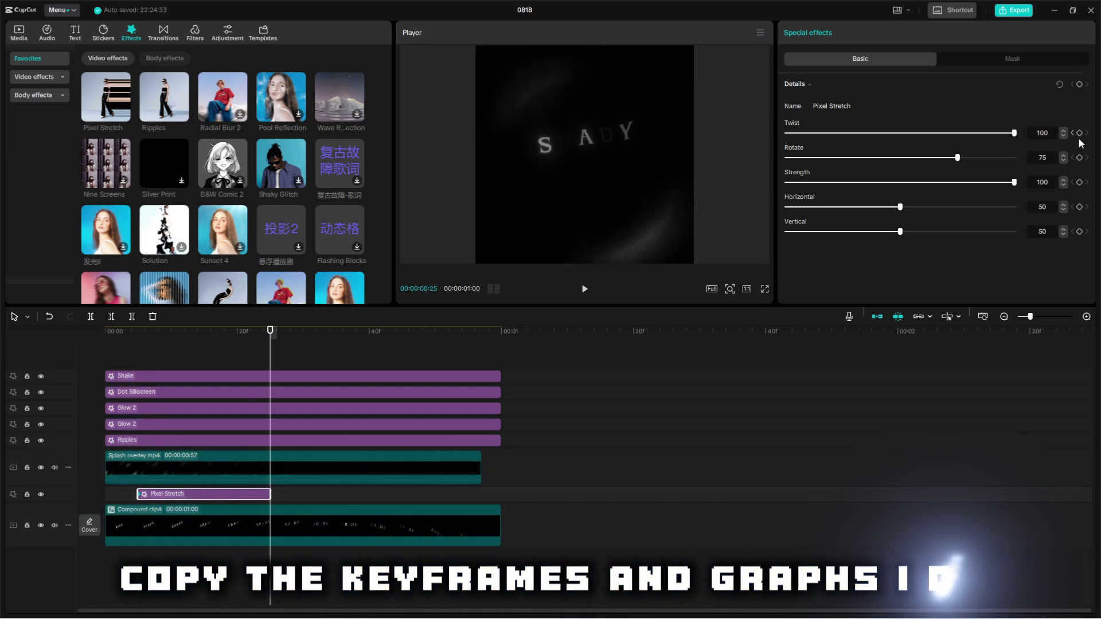
pyautogui.press('Up')
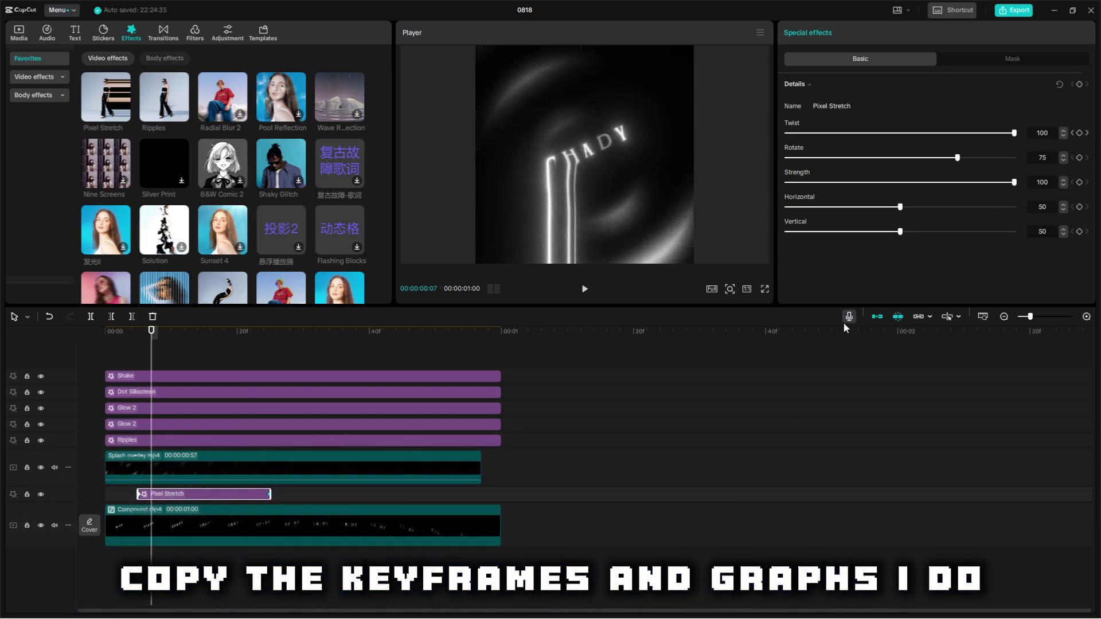
pyautogui.press('Right')
pyautogui.press('Right')
pyautogui.press('Right')
pyautogui.press('Right')
pyautogui.press('Right')
pyautogui.press('Right')
pyautogui.press('Right')
pyautogui.press('Right')
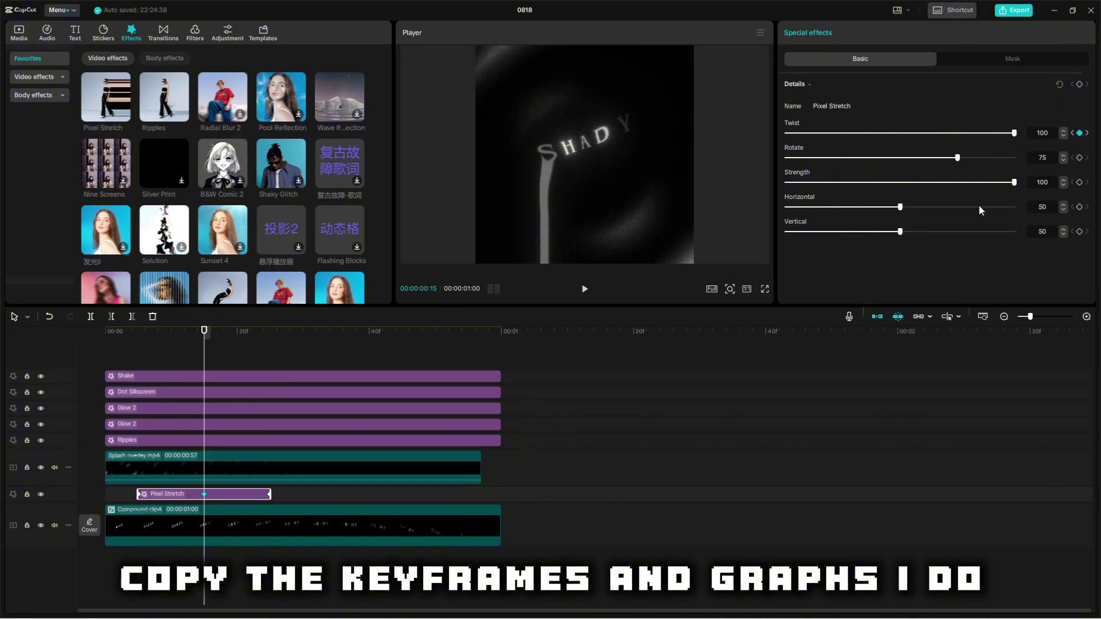
# Step: Step frame by frame through the first half of the Pixel Stretch effect to examine the stretch
pyautogui.press('Left')
pyautogui.press('Left')
pyautogui.press('Left')
pyautogui.press('Left')
pyautogui.press('Left')
pyautogui.press('Left')
pyautogui.press('Left')
pyautogui.press('Left')
pyautogui.press('Left')
pyautogui.press('Right')
pyautogui.press('Right')
pyautogui.press('Right')
pyautogui.press('Right')
pyautogui.press('Right')
pyautogui.press('Right')
pyautogui.press('Right')
pyautogui.press('Right')
pyautogui.press('Right')
pyautogui.press('Right')
pyautogui.press('Right')
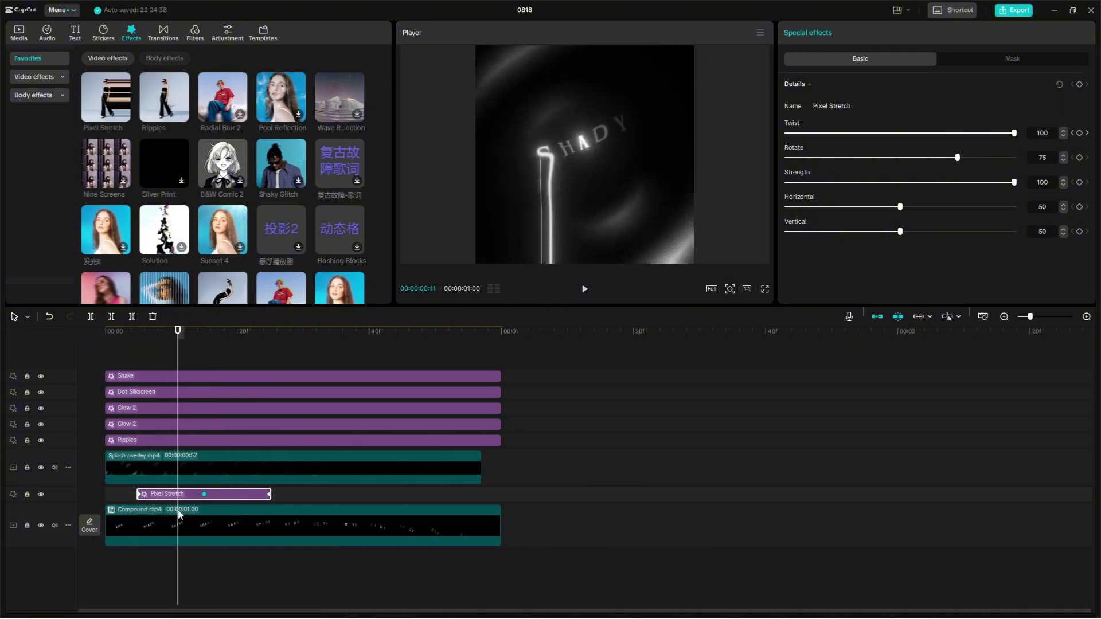
pyautogui.press('Left')
pyautogui.press('Left')
pyautogui.press('Up')
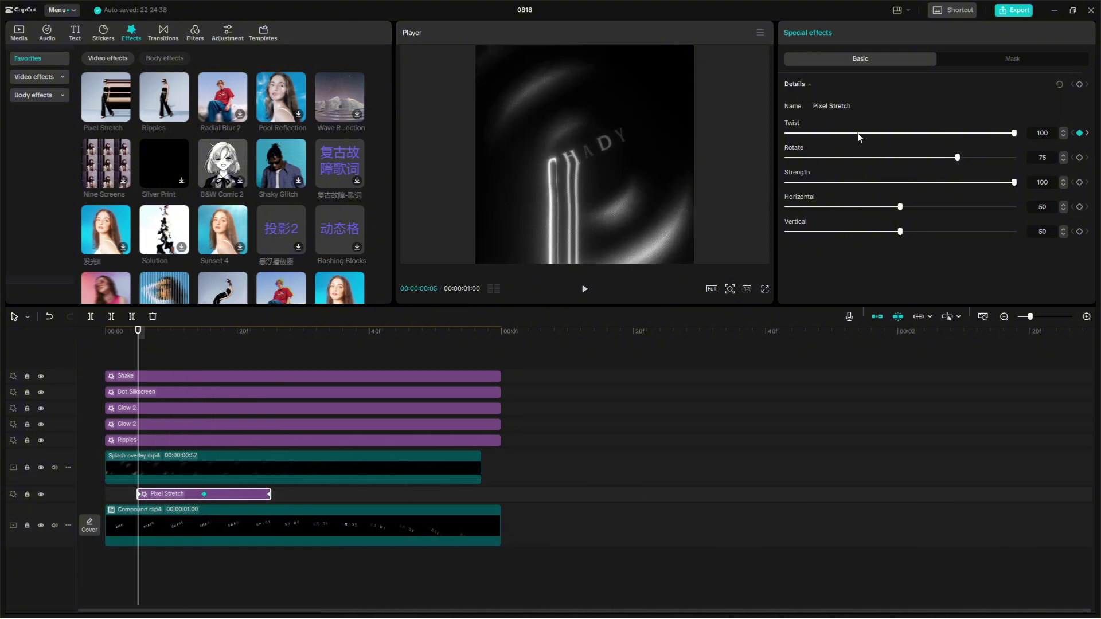
# Step: Set the Pixel Stretch Twist to 0 on the middle keyframe at 00:00:00:15
pyautogui.press('Down')
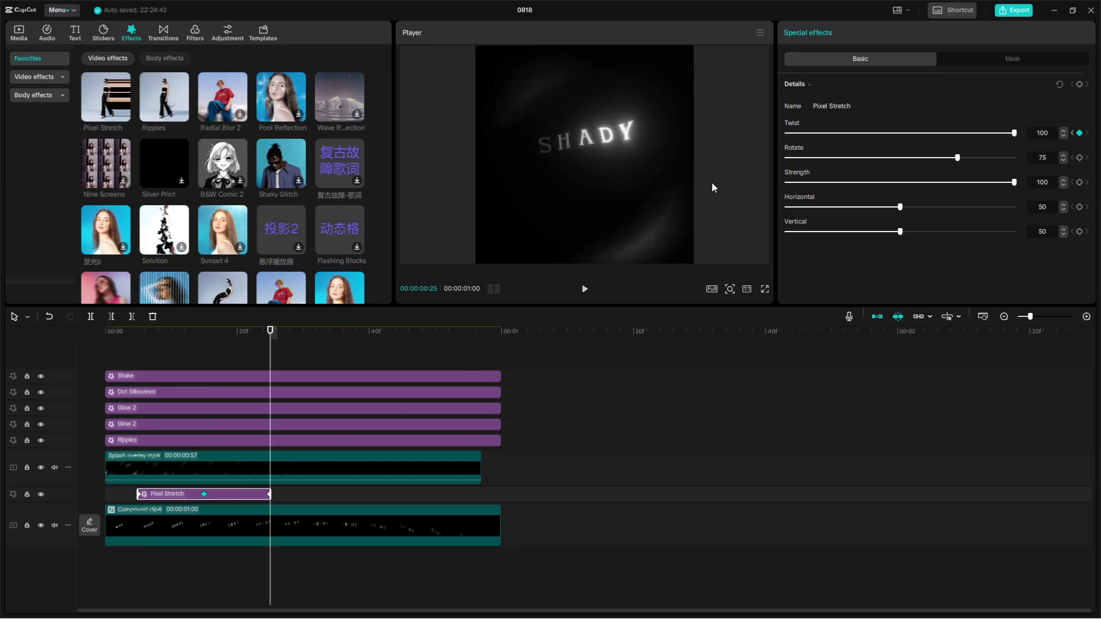
pyautogui.press('Up')
pyautogui.press('Right')
pyautogui.press('Right')
pyautogui.press('Right')
pyautogui.press('Right')
pyautogui.press('Right')
pyautogui.press('Right')
pyautogui.press('Right')
pyautogui.press('Right')
pyautogui.press('Right')
pyautogui.press('Right')
pyautogui.press('Right')
pyautogui.press('Right')
pyautogui.press('Right')
pyautogui.press('Right')
pyautogui.press('Right')
pyautogui.press('Right')
pyautogui.press('Right')
pyautogui.press('Right')
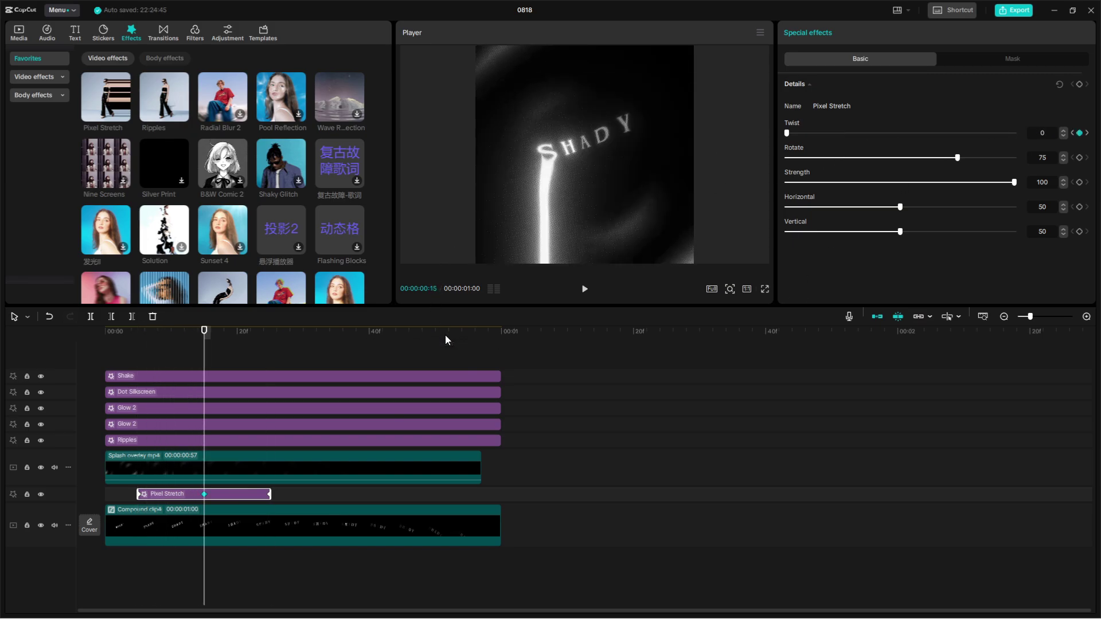
# Step: Play back the Pixel Stretch section and step through its frames to check the keyframed Twist
pyautogui.press('Up')
pyautogui.press('space')
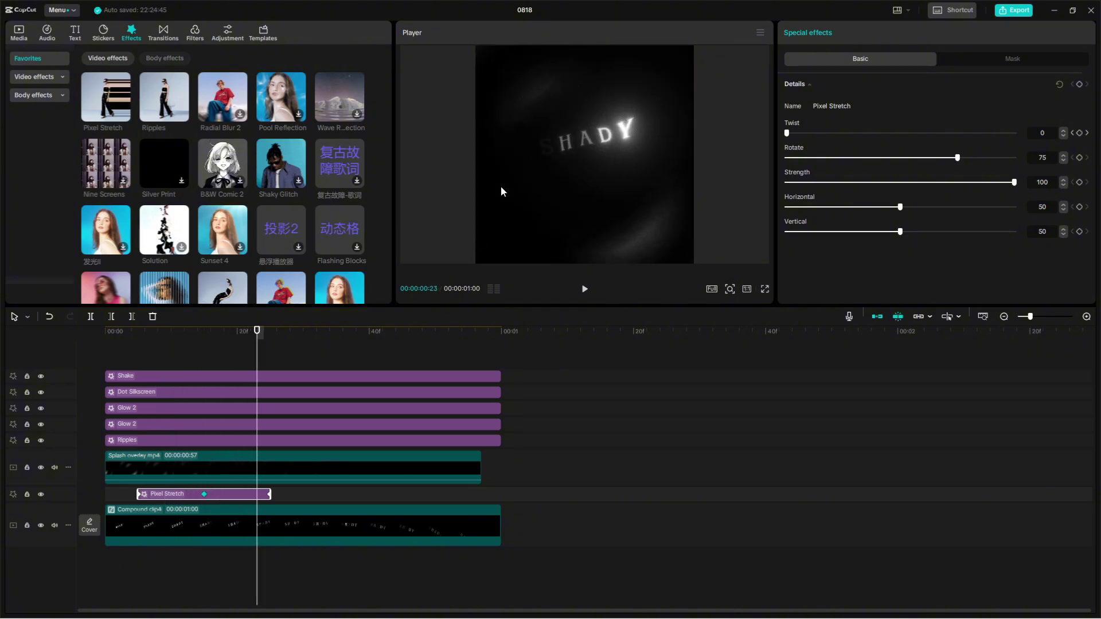
pyautogui.press('Up')
pyautogui.press('Up')
pyautogui.press('Right')
pyautogui.press('Right')
pyautogui.press('Right')
pyautogui.press('Right')
pyautogui.press('Right')
pyautogui.press('Right')
pyautogui.press('Right')
pyautogui.press('Right')
pyautogui.press('Right')
pyautogui.press('Right')
pyautogui.press('Right')
pyautogui.press('Right')
pyautogui.press('Right')
pyautogui.press('Right')
pyautogui.press('Right')
pyautogui.press('Right')
pyautogui.press('Right')
pyautogui.press('Right')
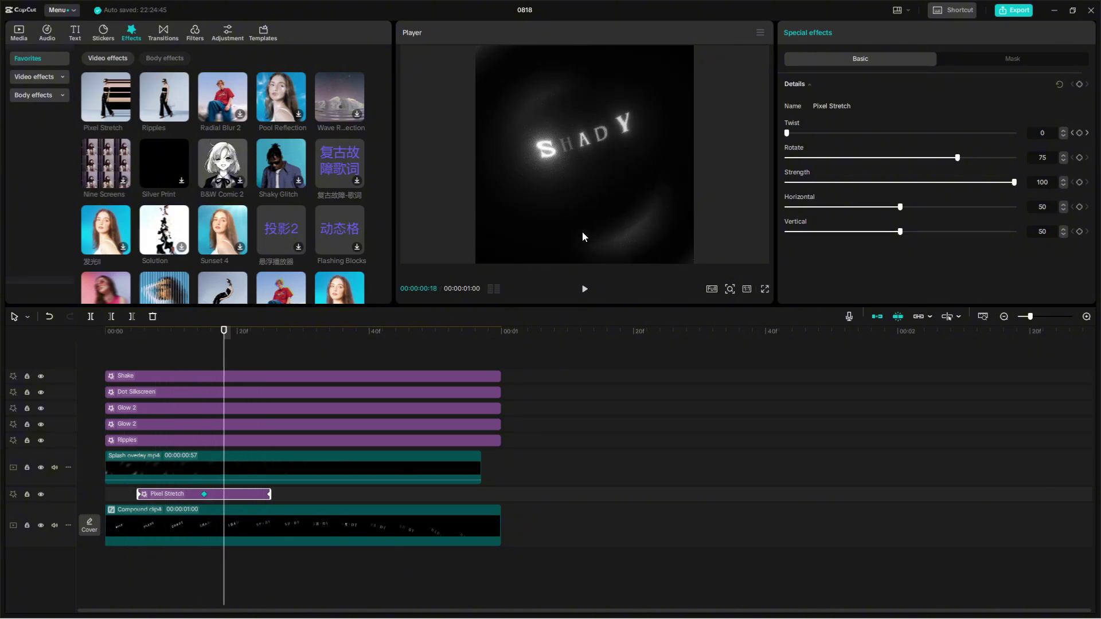
# Step: Ease the first Pixel Stretch's Twist graph with Ease Out before the 00:00:00:15 keyframe and an ease-in curve after it
pyautogui.press('Left')
pyautogui.press('Left')
pyautogui.press('Left')
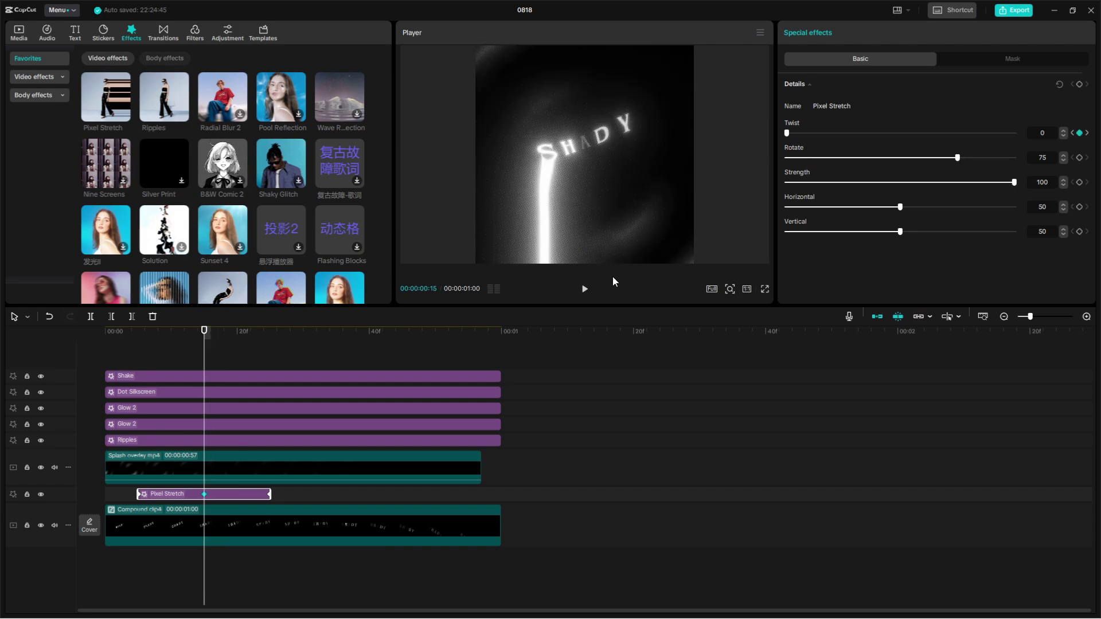
pyautogui.hotkey('alt', 'k')
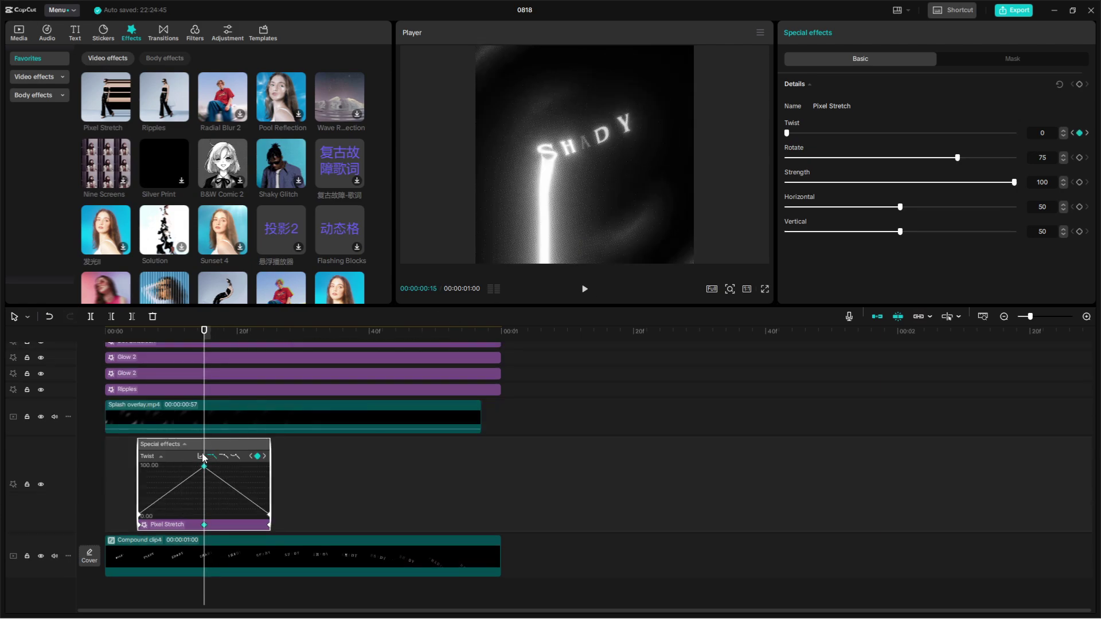
pyautogui.click(200, 456)
pyautogui.click(239, 528)
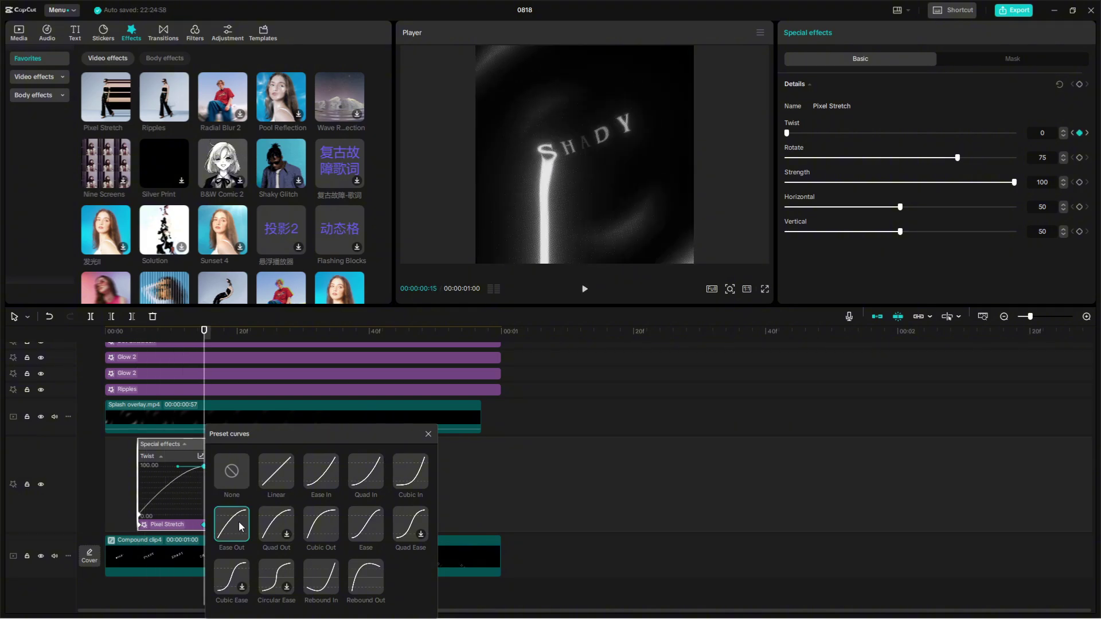
pyautogui.click(428, 435)
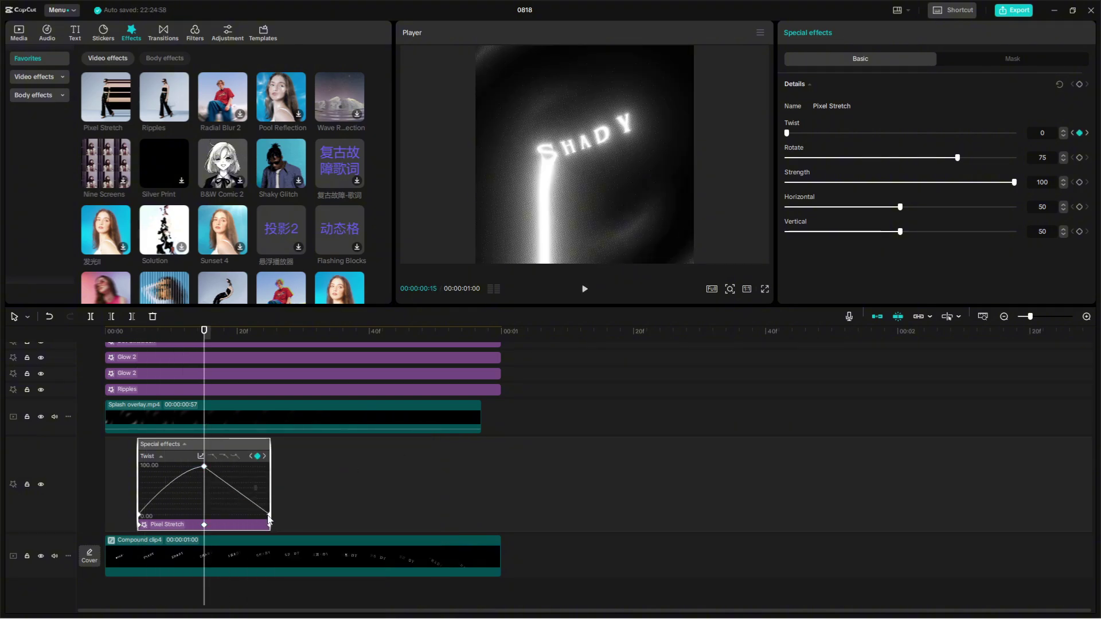
pyautogui.click(201, 456)
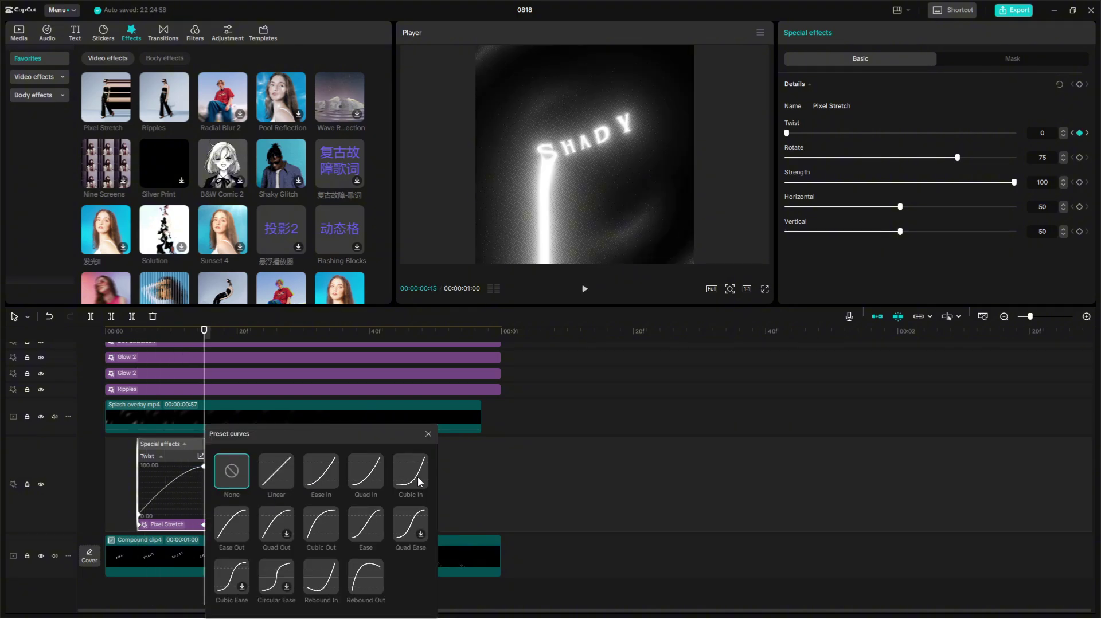
pyautogui.click(428, 434)
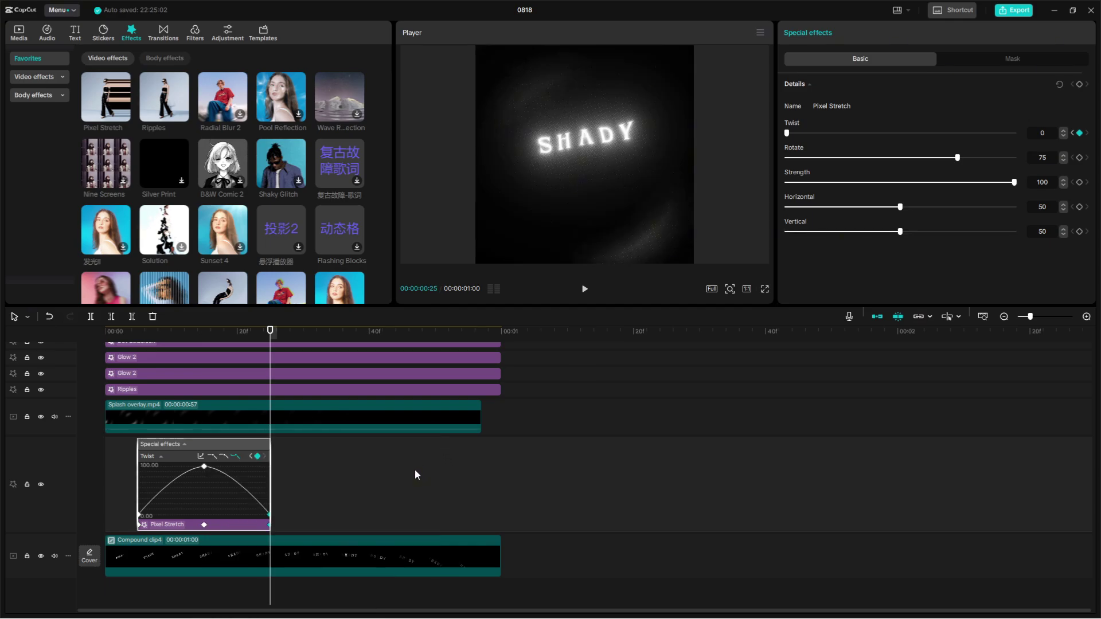
# Step: Play back the animation repeatedly from the start to check the eased Pixel Stretch
pyautogui.click(397, 501)
pyautogui.press('space')
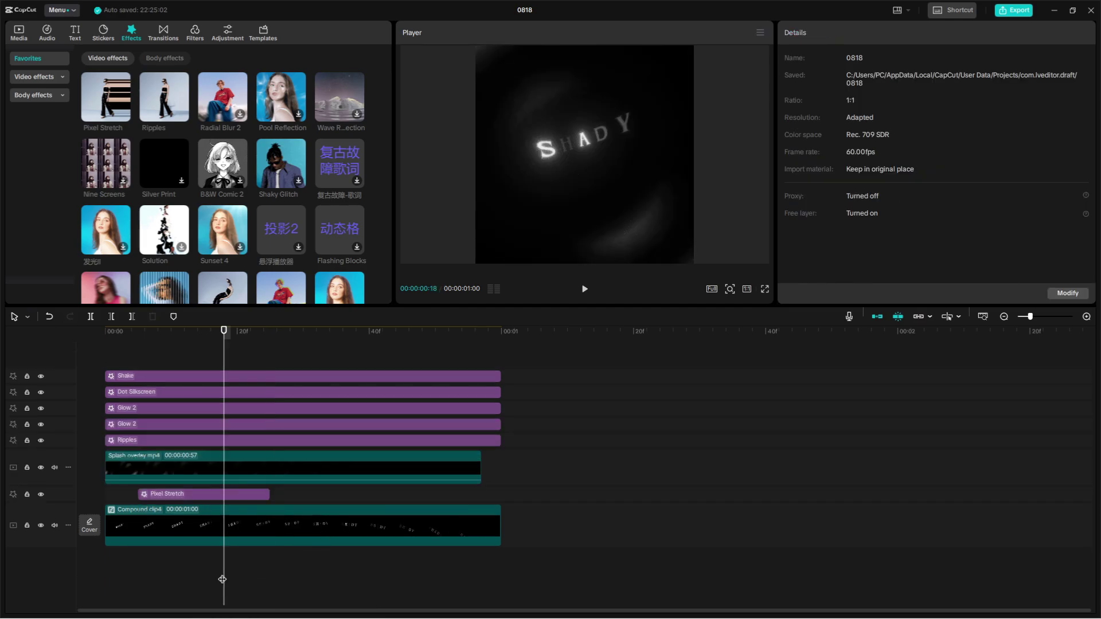
pyautogui.click(91, 585)
pyautogui.press('space')
pyautogui.click(88, 584)
pyautogui.press('space')
pyautogui.click(88, 584)
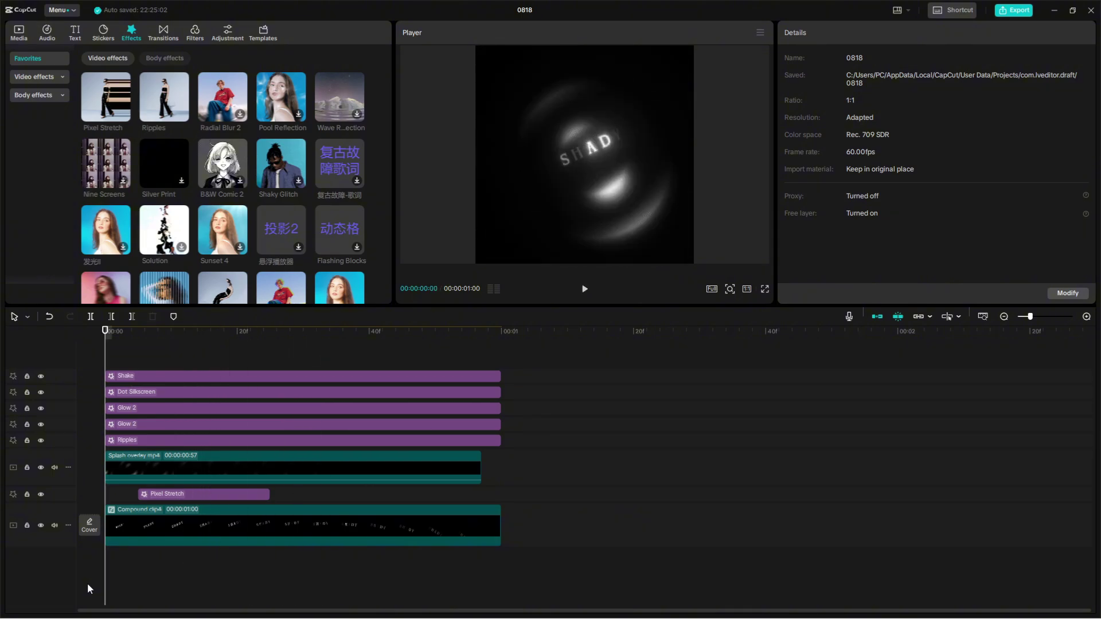
# Step: Duplicate the Pixel Stretch effect and place the copy directly after the original on the same track, starting at 00:00:00:25
pyautogui.click(329, 535)
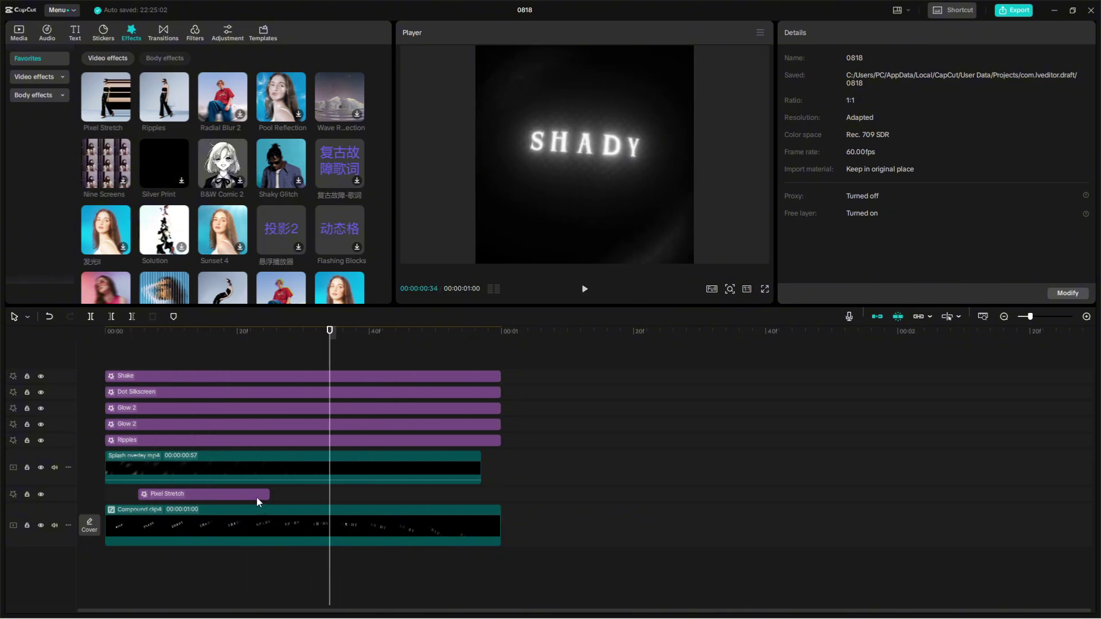
pyautogui.click(256, 494)
pyautogui.hotkey('ctrl', 'c')
pyautogui.hotkey('ctrl', 'v')
pyautogui.moveTo(379, 492); pyautogui.dragTo(305, 493)
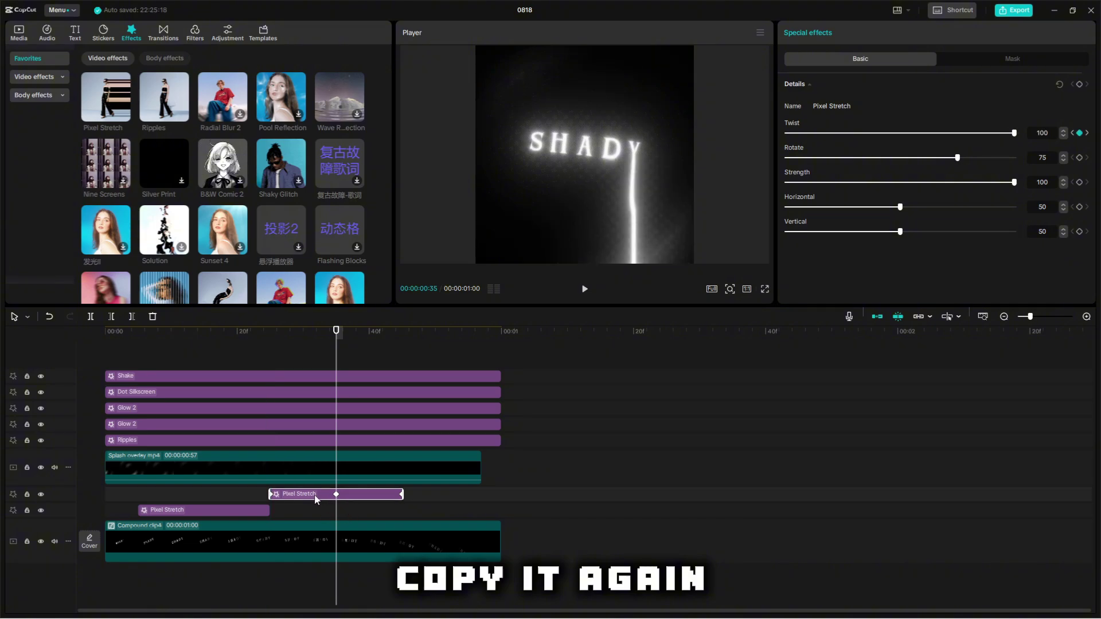
pyautogui.moveTo(315, 499); pyautogui.dragTo(313, 510)
# Step: Trim the start of the second Pixel Stretch to 00:00:00:30
pyautogui.press('Left')
pyautogui.press('Left')
pyautogui.press('Left')
pyautogui.press('Left')
pyautogui.press('Left')
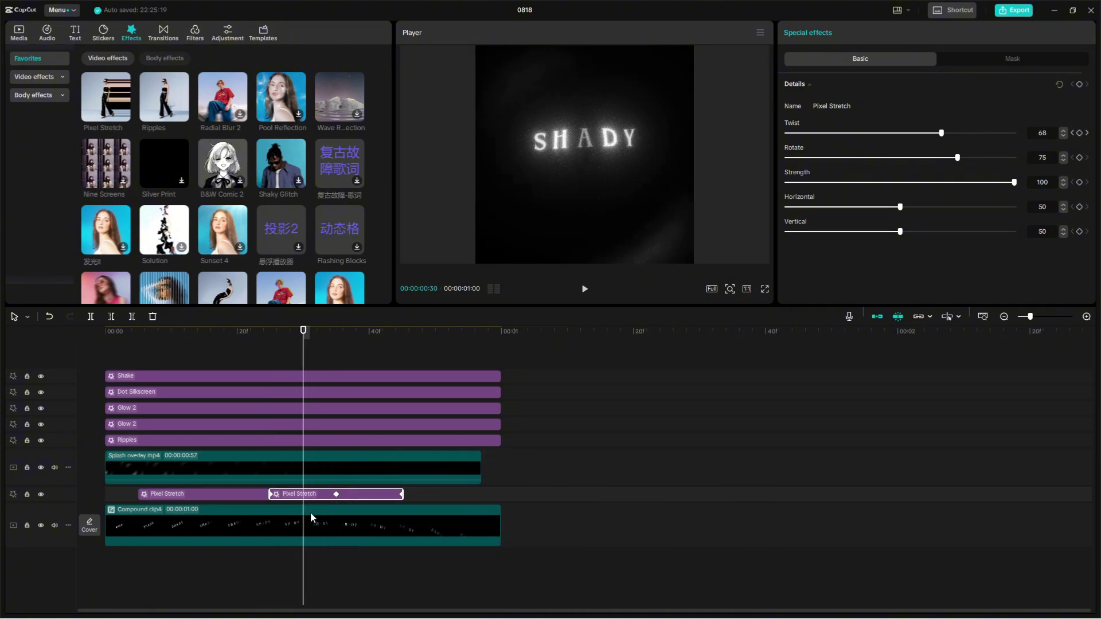
pyautogui.press('q')
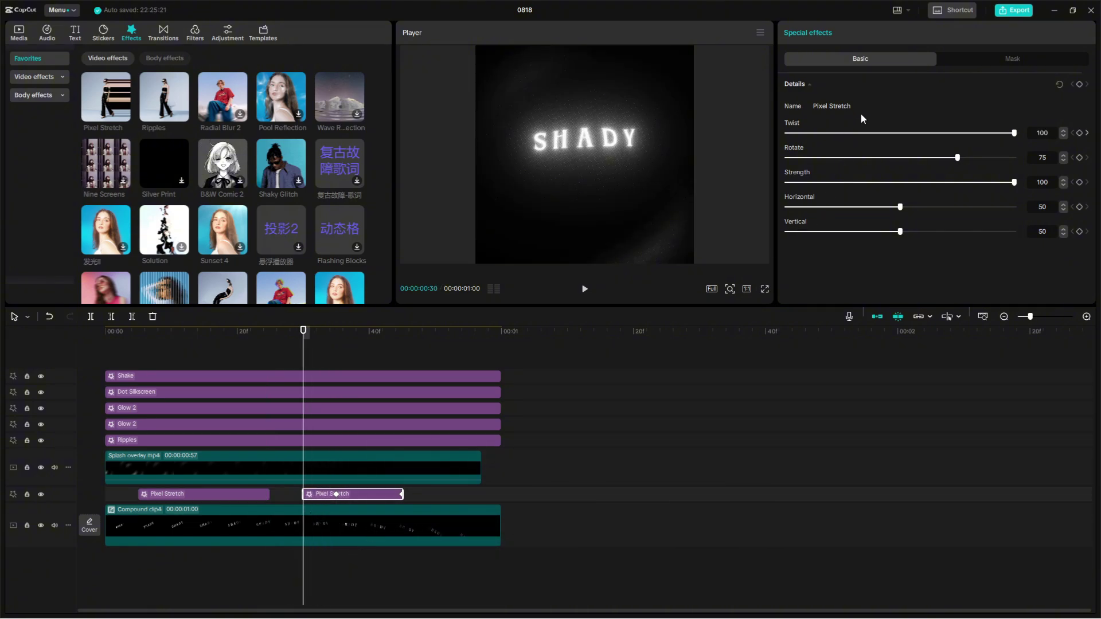
# Step: Trim the end of the second Pixel Stretch to 00:00:00:40
pyautogui.press('Right')
pyautogui.press('Right')
pyautogui.press('Right')
pyautogui.press('Right')
pyautogui.press('Right')
pyautogui.press('Right')
pyautogui.press('Right')
pyautogui.press('Right')
pyautogui.press('Right')
pyautogui.press('Right')
pyautogui.press('Right')
pyautogui.press('Right')
pyautogui.press('Right')
pyautogui.press('Right')
pyautogui.press('Right')
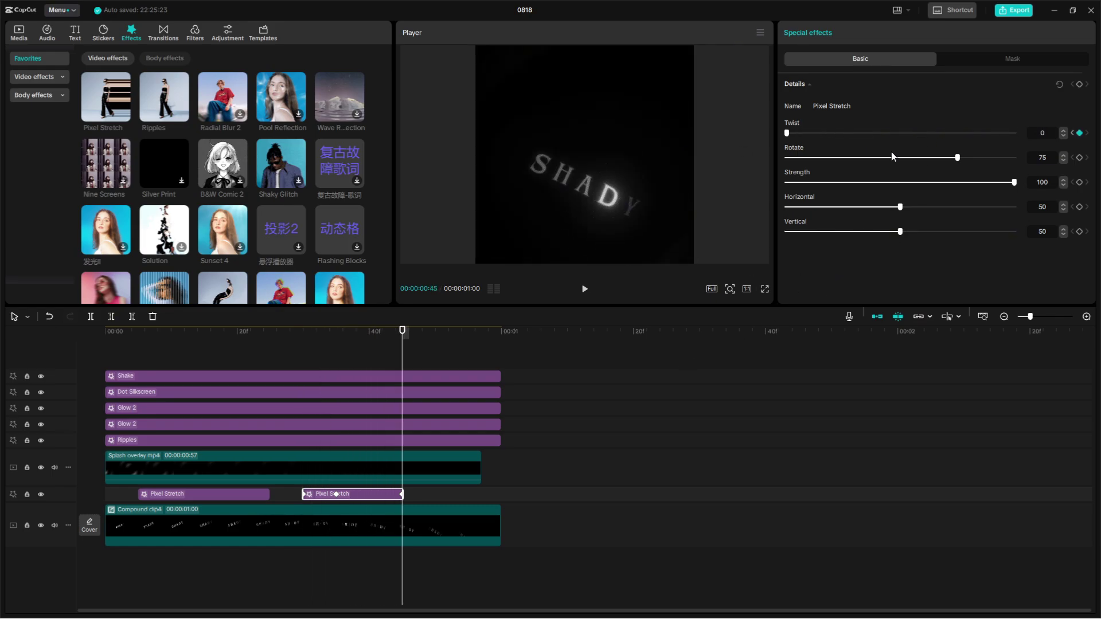
pyautogui.press('Left')
pyautogui.press('Left')
pyautogui.press('Left')
pyautogui.press('Left')
pyautogui.press('Left')
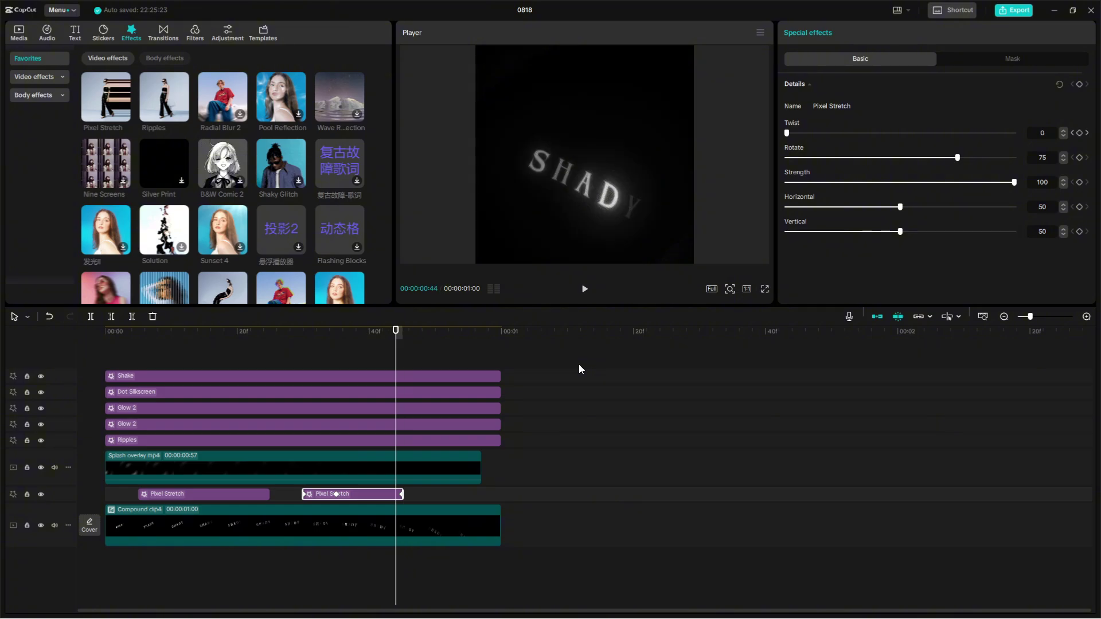
pyautogui.press('w')
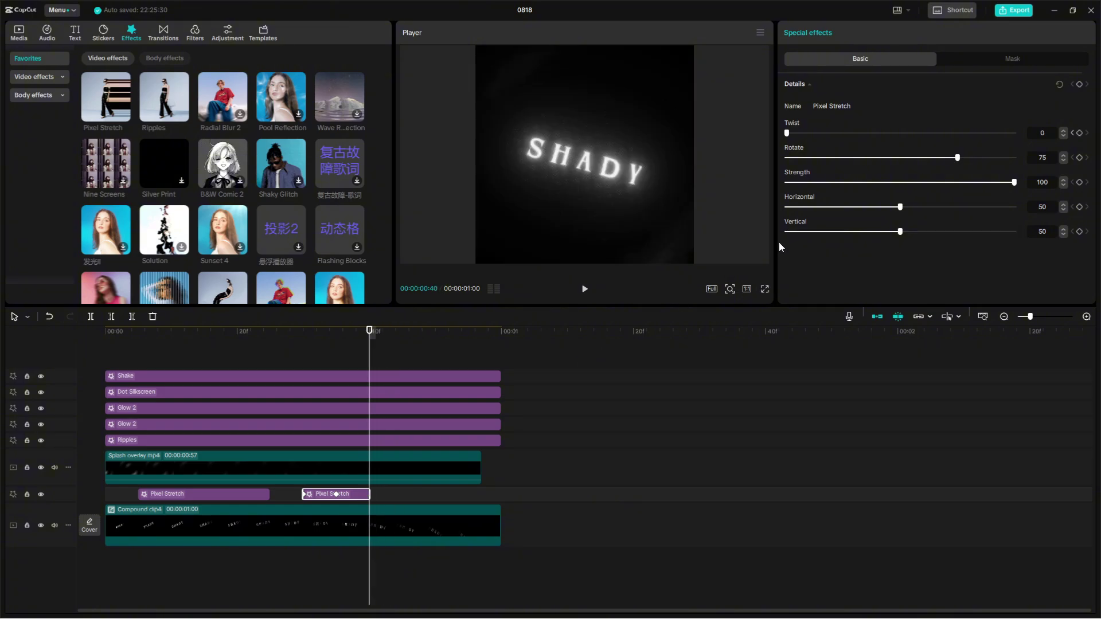
# Step: Step through the second Pixel Stretch from its start to the 00:00:00:35 keyframe to examine the stretch
pyautogui.click(316, 342)
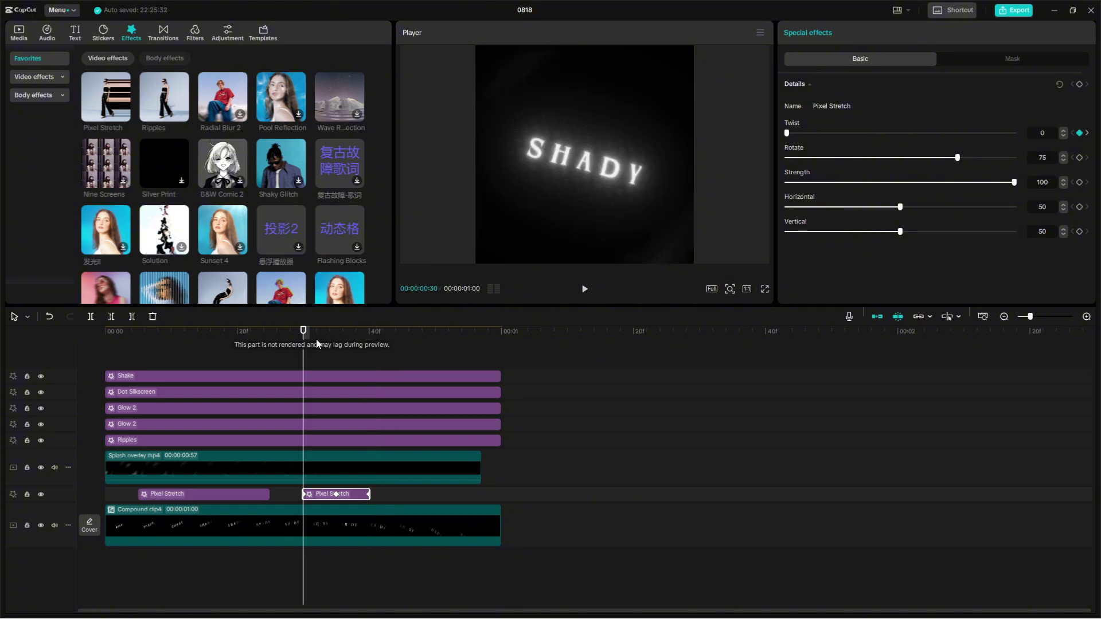
pyautogui.press('Right')
pyautogui.press('Right')
pyautogui.press('Right')
pyautogui.press('Right')
pyautogui.press('Right')
pyautogui.press('Right')
pyautogui.press('Right')
pyautogui.press('Left')
pyautogui.press('Left')
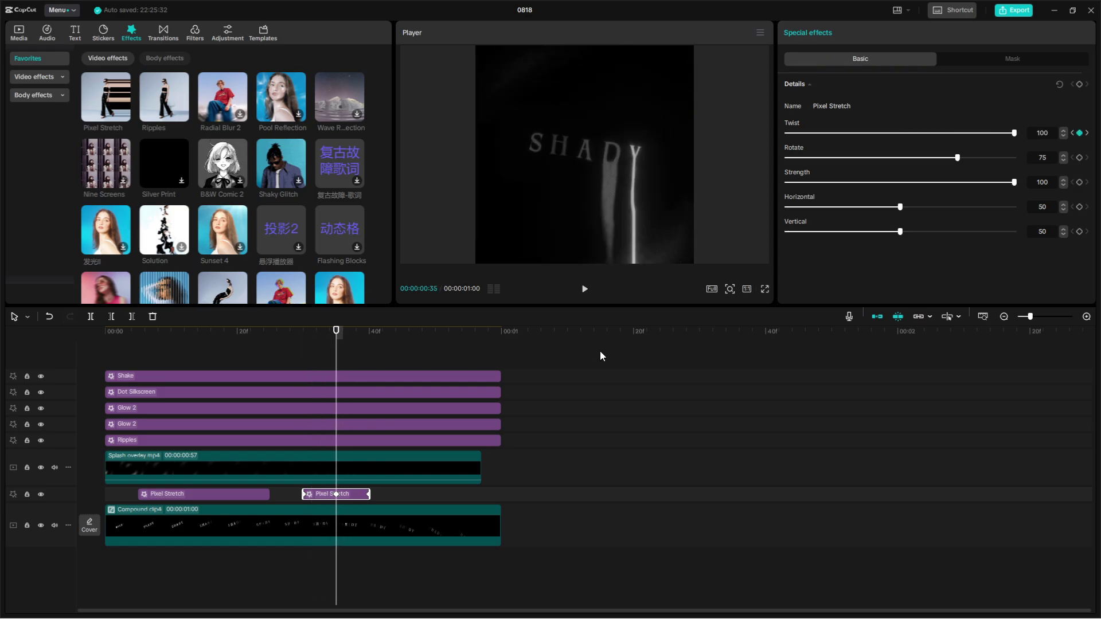
# Step: Try a Vertical value of 47 on the second Pixel Stretch and check it through the following frames
pyautogui.click(1064, 235)
pyautogui.click(1064, 235)
pyautogui.click(1064, 235)
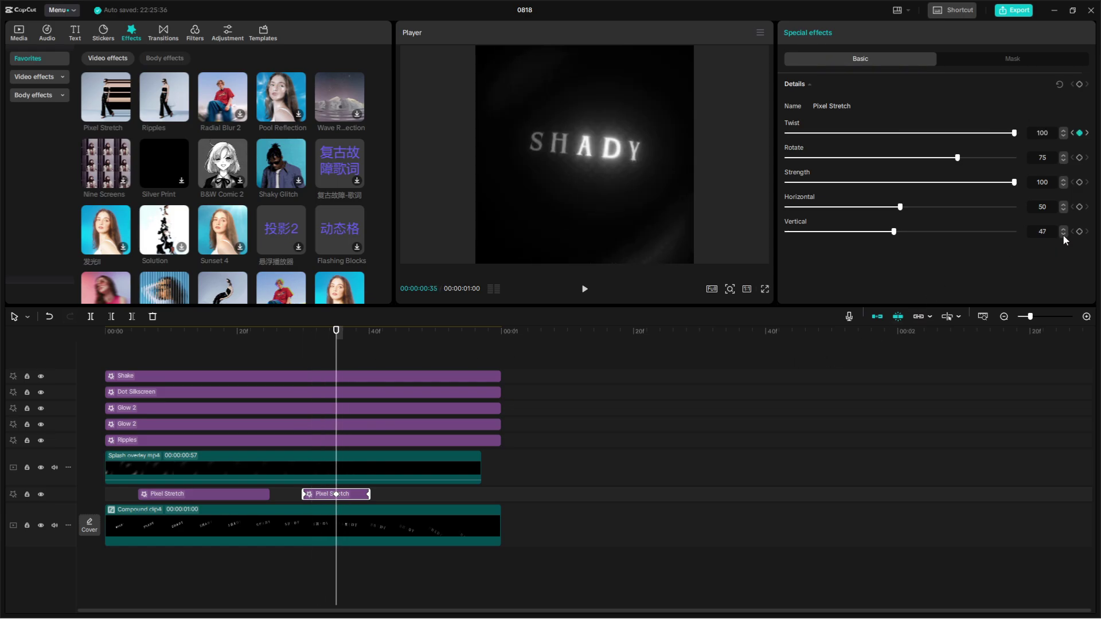
pyautogui.press('Up')
pyautogui.press('Right')
pyautogui.press('Right')
pyautogui.press('Right')
pyautogui.press('Right')
pyautogui.press('Right')
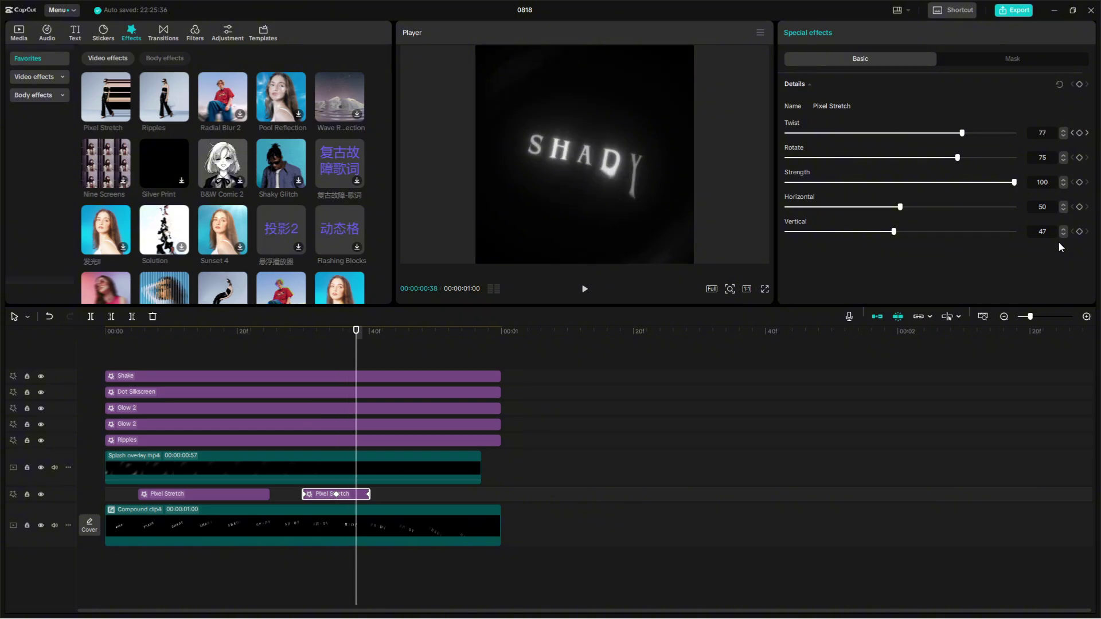
# Step: Apply Ease Out to the first half and Ease In to the second half of the second Pixel Stretch's Twist graph
pyautogui.scroll(3, 1062, 231)
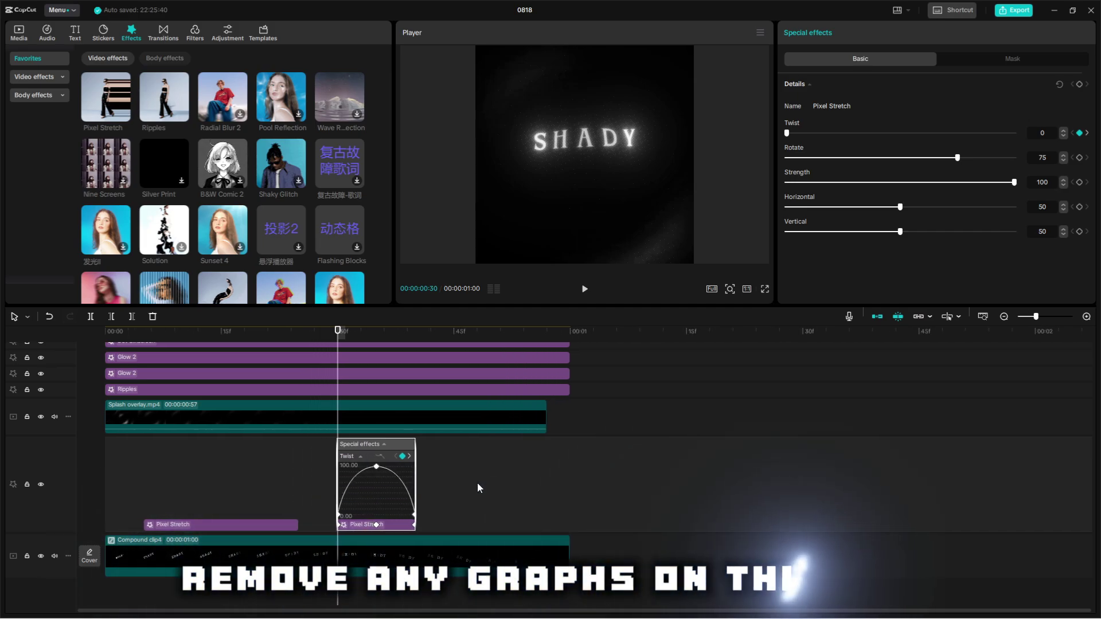
pyautogui.scroll(5, 477, 483)
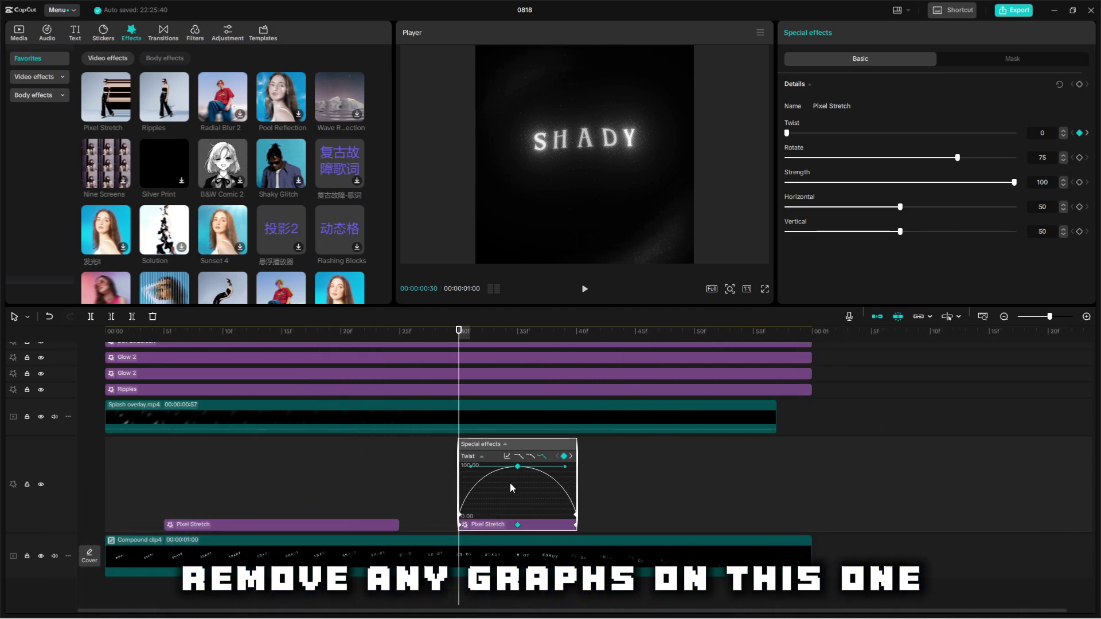
pyautogui.click(517, 457)
pyautogui.click(538, 521)
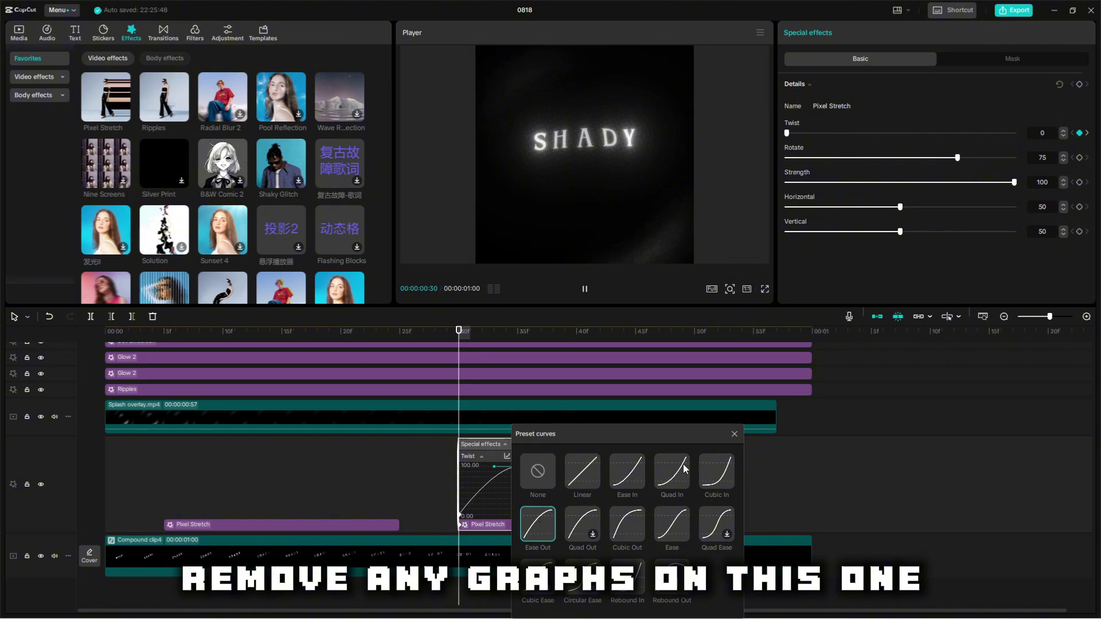
pyautogui.click(733, 440)
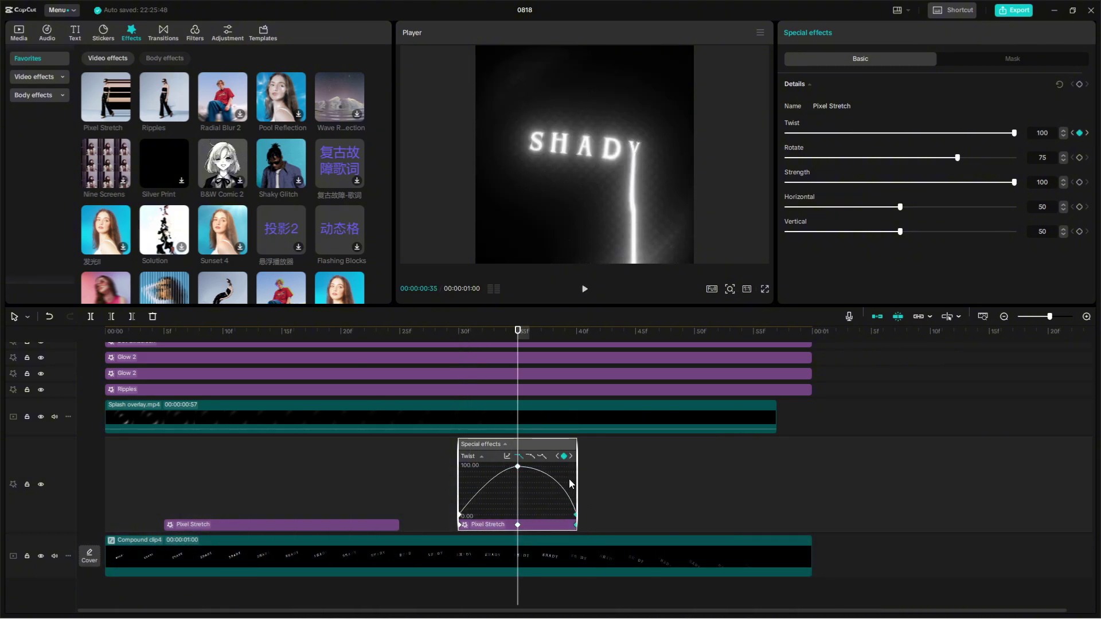
pyautogui.click(507, 456)
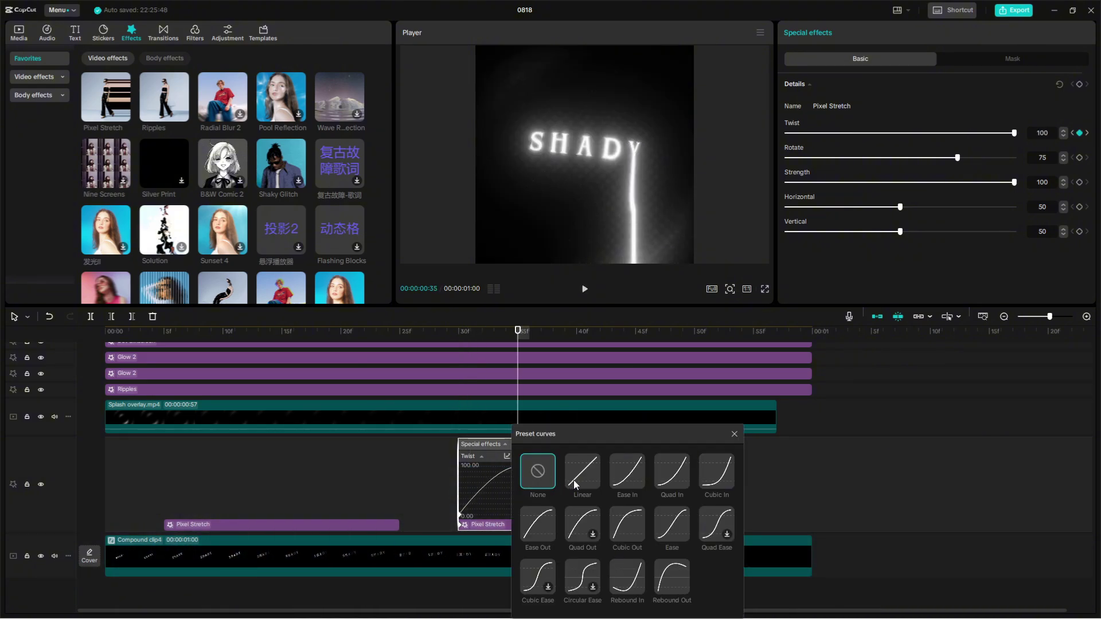
pyautogui.click(622, 476)
pyautogui.click(734, 434)
# Step: Play back the whole animation and scrub through both Pixel Stretch sections to compare the stretches
pyautogui.click(528, 587)
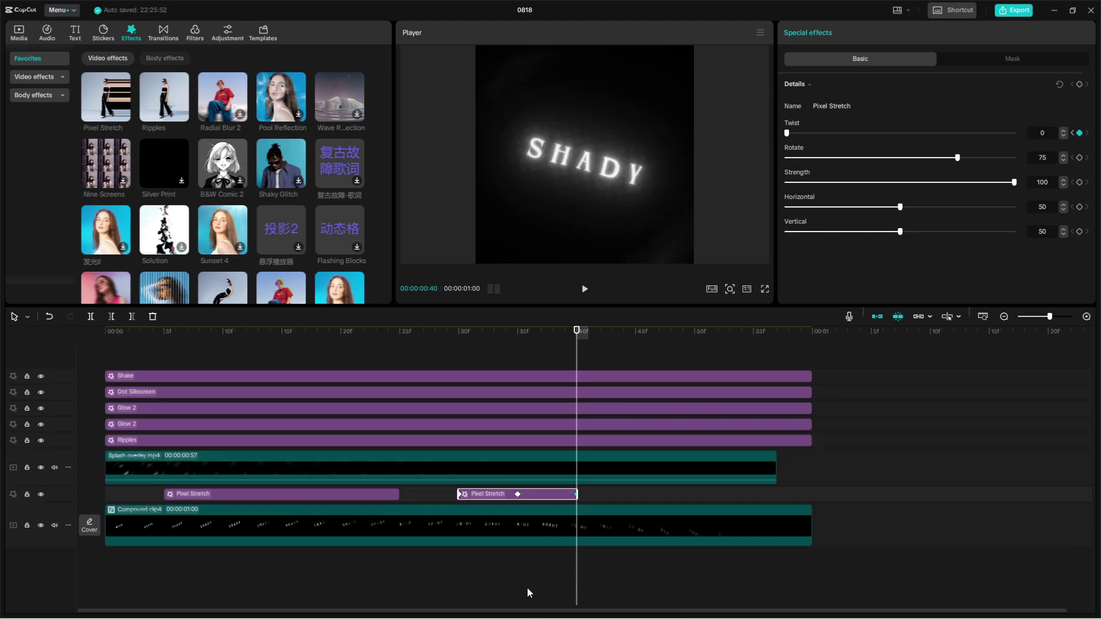
pyautogui.click(518, 584)
pyautogui.press('space')
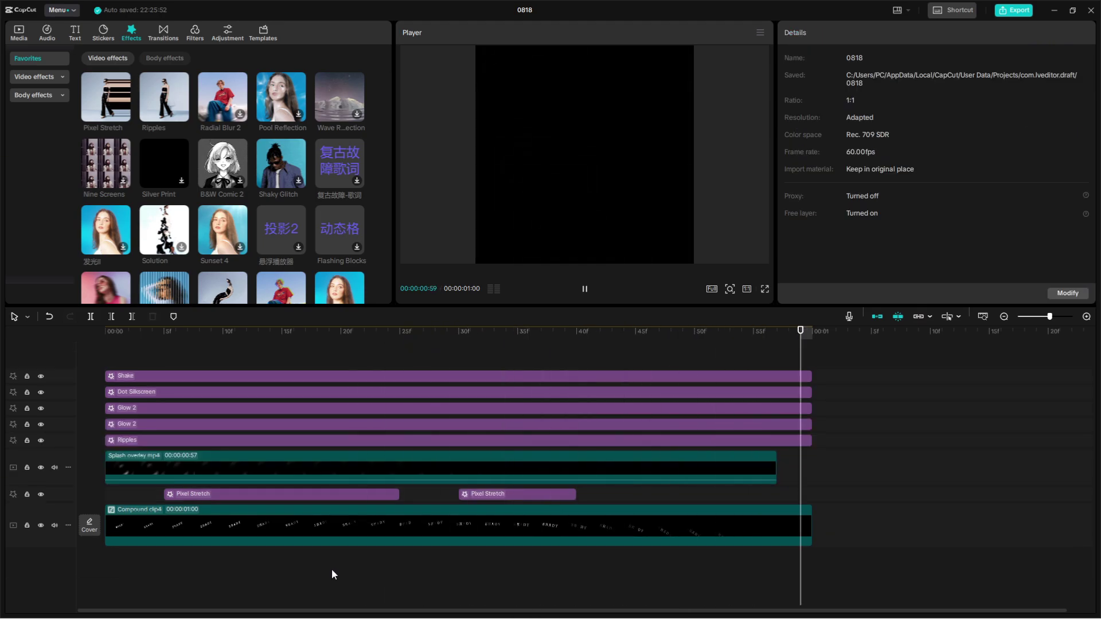
pyautogui.press('space')
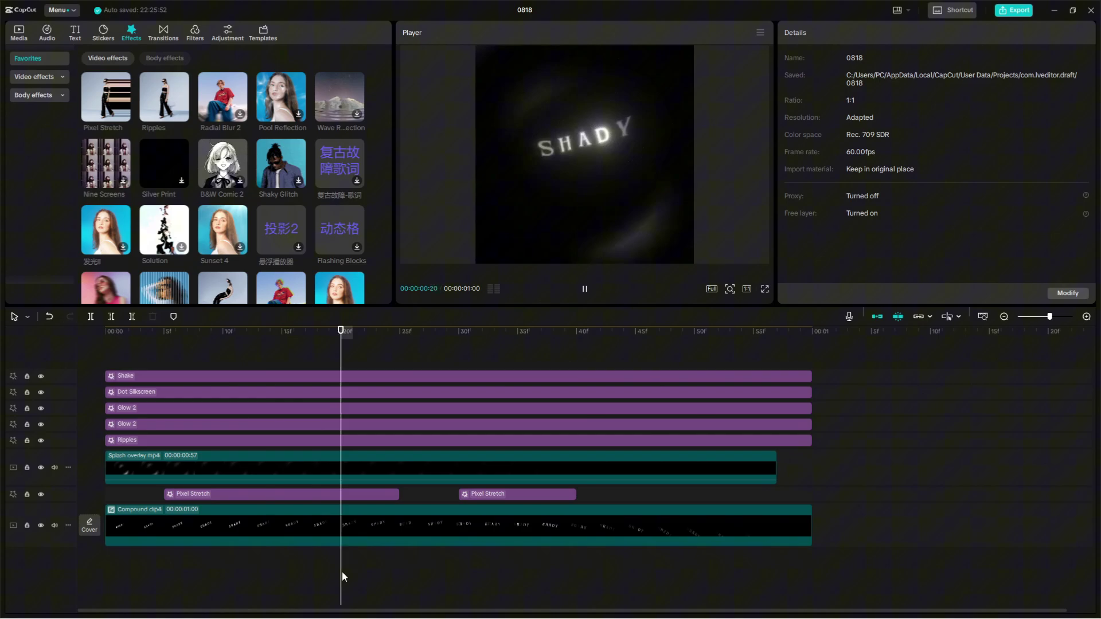
pyautogui.click(411, 579)
pyautogui.click(459, 590)
pyautogui.moveTo(462, 590); pyautogui.dragTo(530, 597)
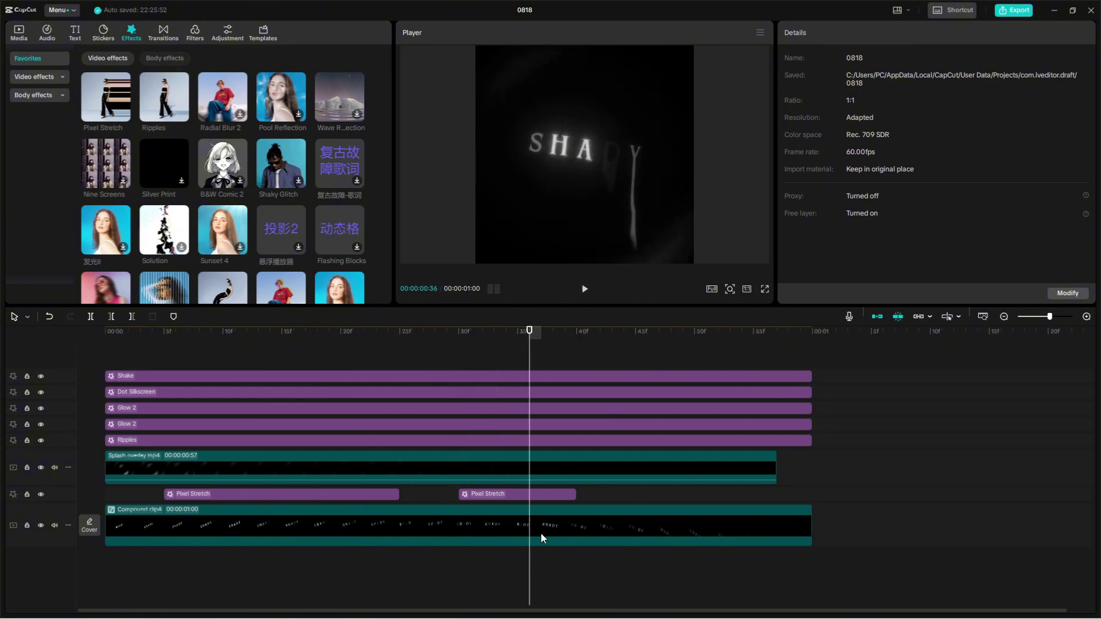
# Step: Set the second Pixel Stretch's Vertical to 49 and play the section back
pyautogui.click(539, 497)
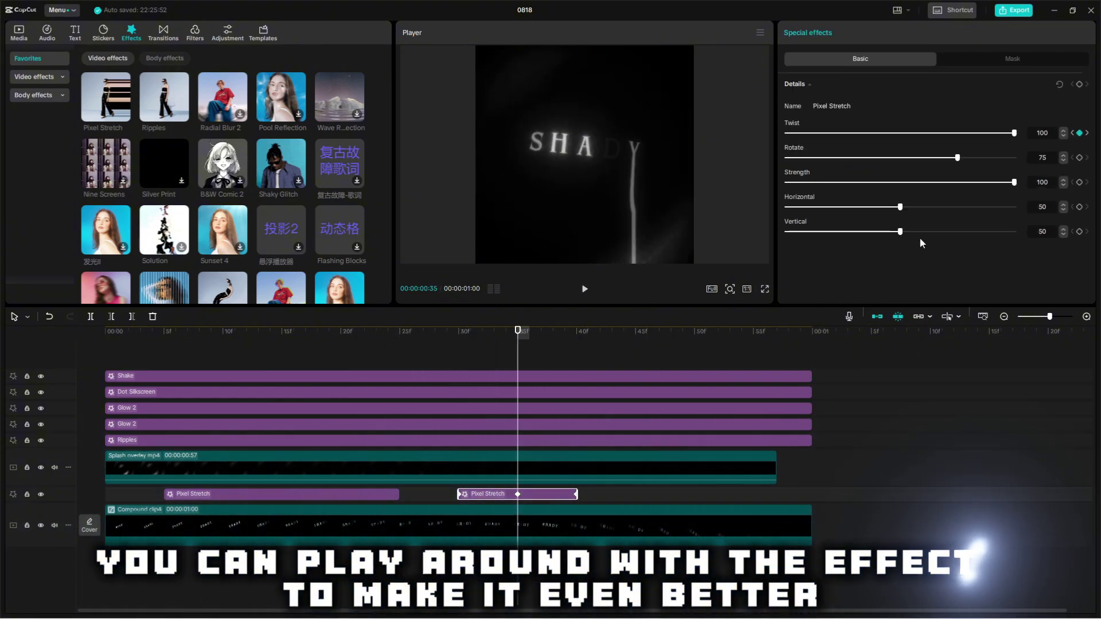
pyautogui.press('space')
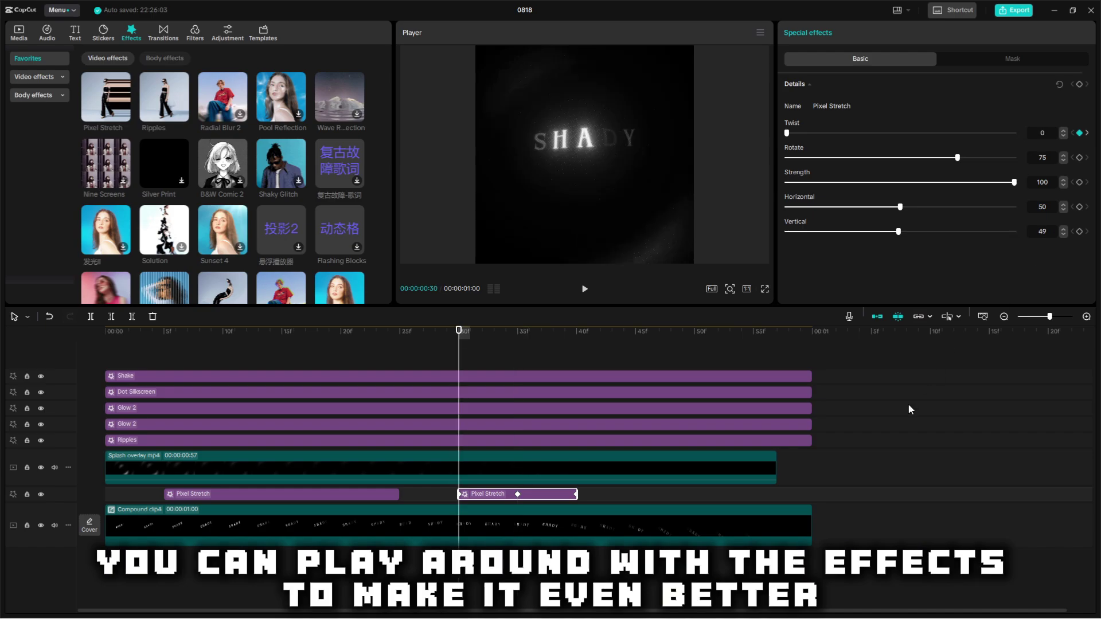
pyautogui.press('Up')
pyautogui.press('Up')
pyautogui.press('Up')
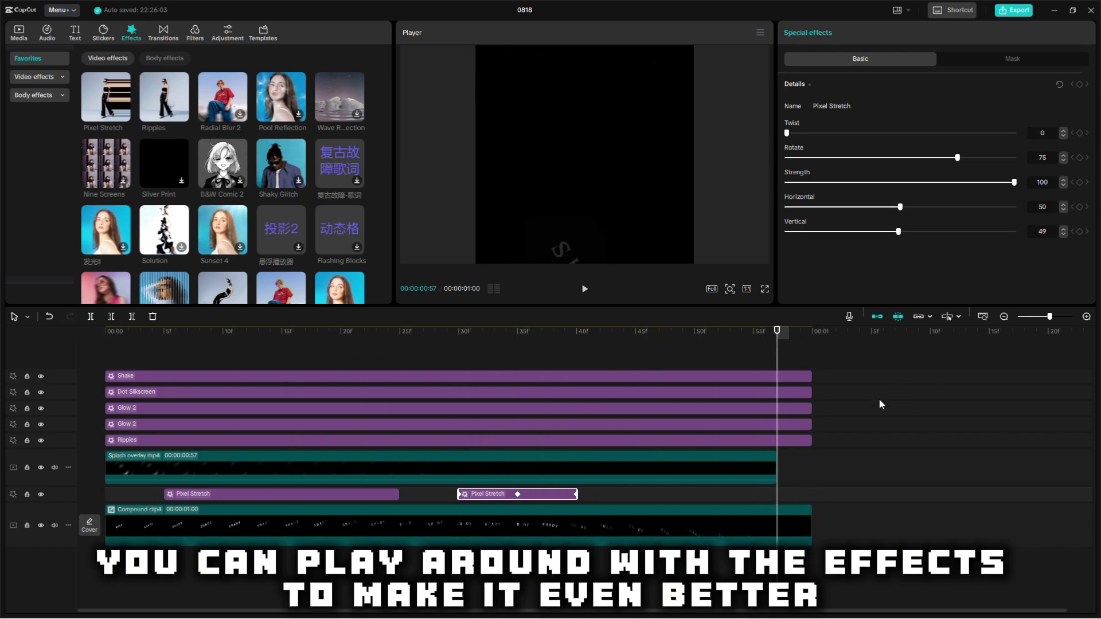
# Step: Straighten the second Pixel Stretch's Twist graph by removing its easing, and play back the animation
pyautogui.doubleClick(548, 494)
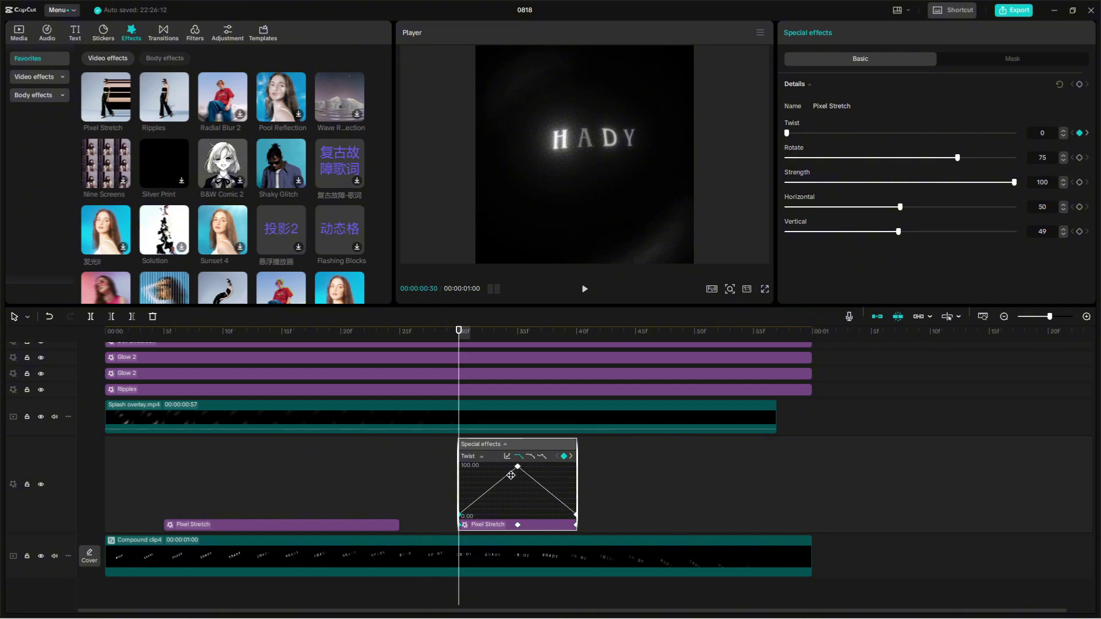
pyautogui.doubleClick(511, 476)
pyautogui.click(471, 568)
pyautogui.click(388, 586)
pyautogui.press('space')
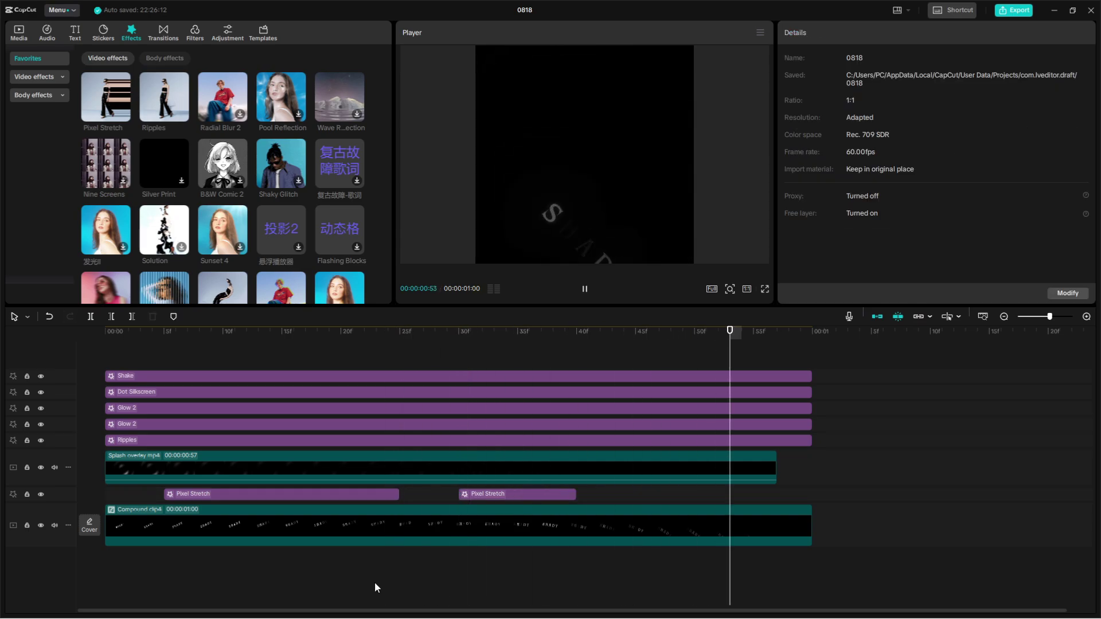
pyautogui.press('space')
# Step: Set the second Pixel Stretch's Vertical to 47 and check its frames around the middle keyframe
pyautogui.click(530, 494)
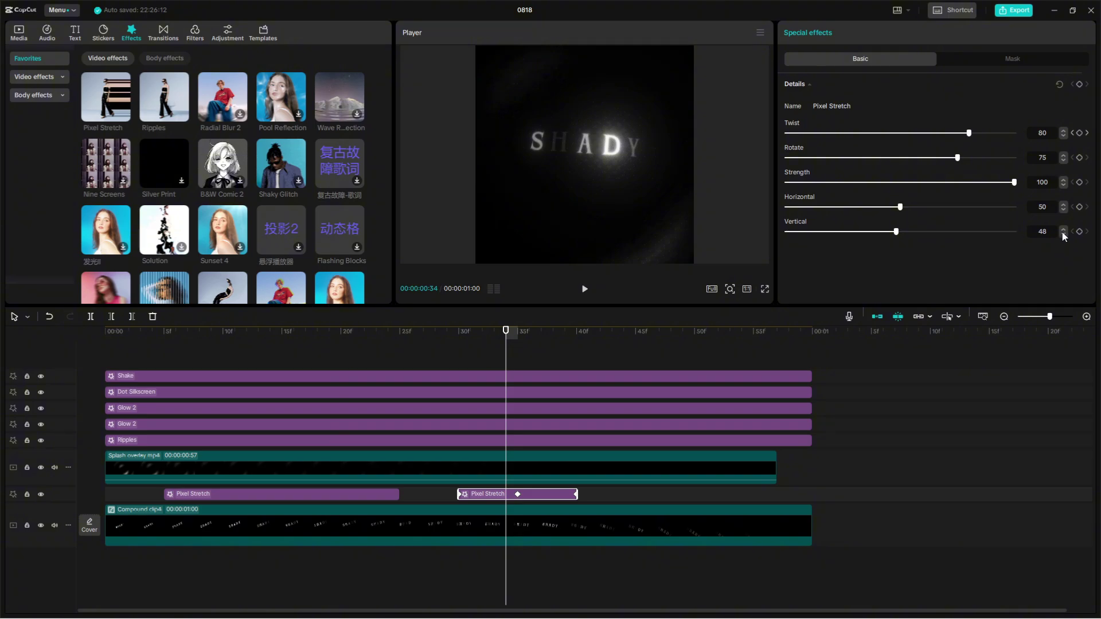
pyautogui.press('Right')
pyautogui.press('Right')
pyautogui.press('Right')
pyautogui.press('Right')
pyautogui.press('Left')
pyautogui.press('Left')
pyautogui.press('Left')
pyautogui.press('Left')
pyautogui.press('Left')
pyautogui.press('Left')
pyautogui.press('Left')
pyautogui.press('Left')
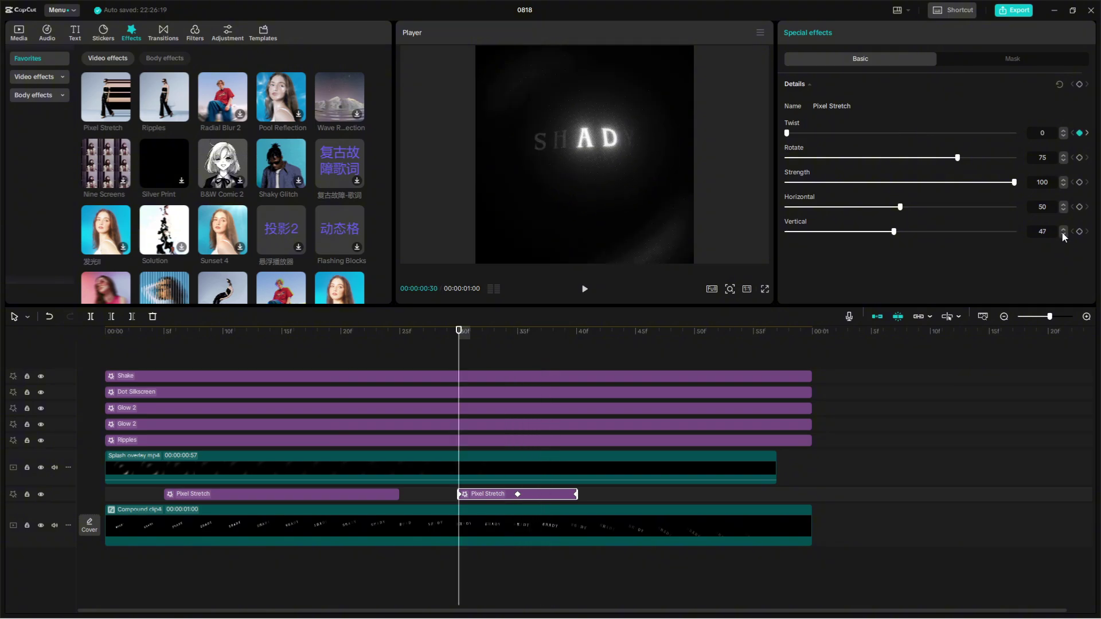
# Step: Set the second Pixel Stretch's Vertical to 50 and check the effect frame by frame from its start to its last frames
pyautogui.press('Right')
pyautogui.press('Right')
pyautogui.press('Right')
pyautogui.press('Right')
pyautogui.press('Right')
pyautogui.press('Right')
pyautogui.press('Right')
pyautogui.press('Right')
pyautogui.press('Right')
pyautogui.click(1065, 229)
pyautogui.click(1065, 230)
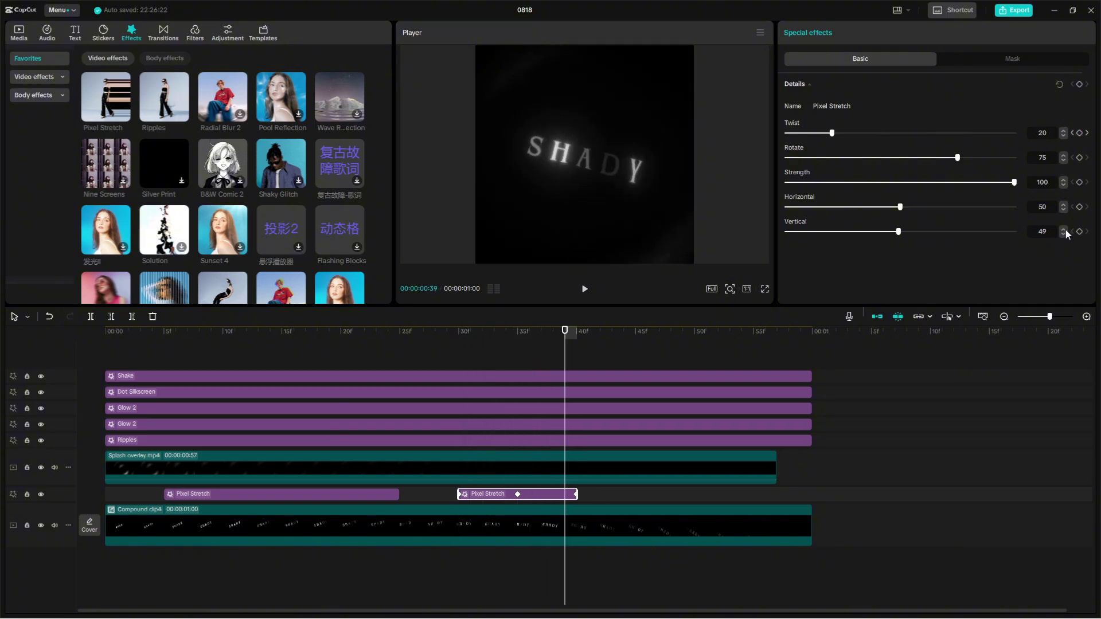
pyautogui.click(1064, 234)
pyautogui.press('Up')
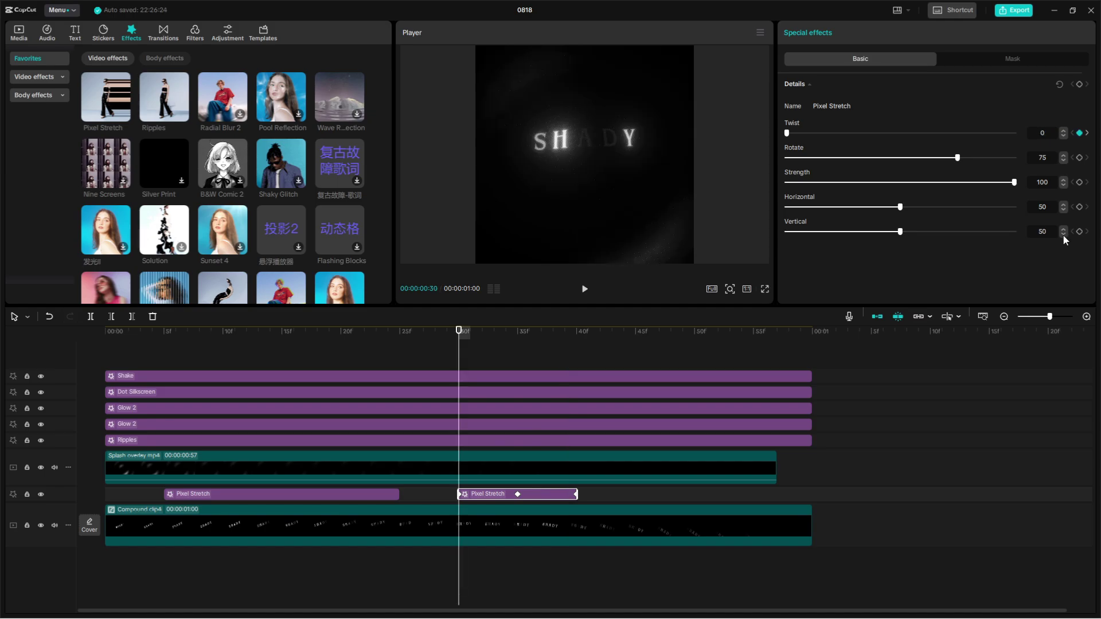
pyautogui.press('Right')
pyautogui.press('Right')
pyautogui.press('Right')
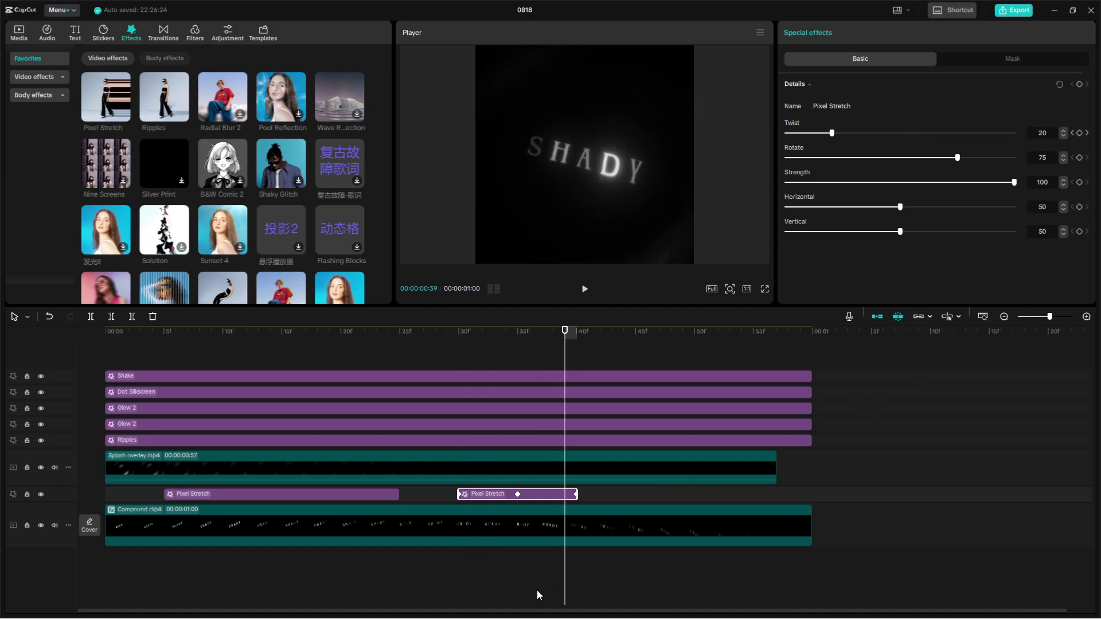
# Step: Deselect the effect and play back the finished text animation from the beginning several times
pyautogui.moveTo(522, 568); pyautogui.dragTo(242, 587)
pyautogui.click(242, 587)
pyautogui.press('space')
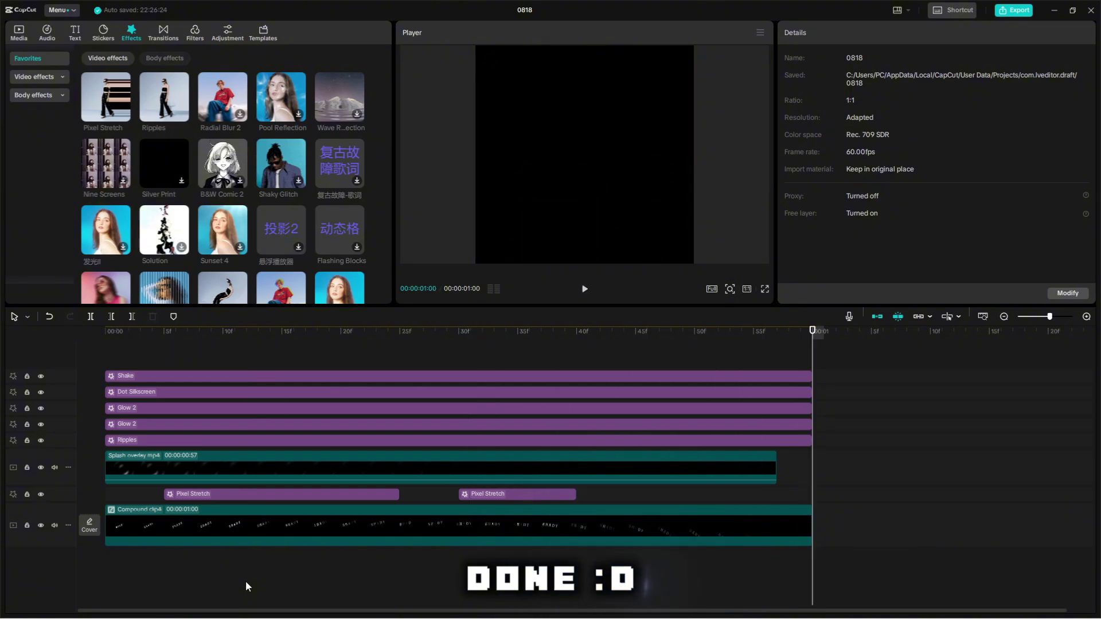
pyautogui.press('space')
pyautogui.press('space')
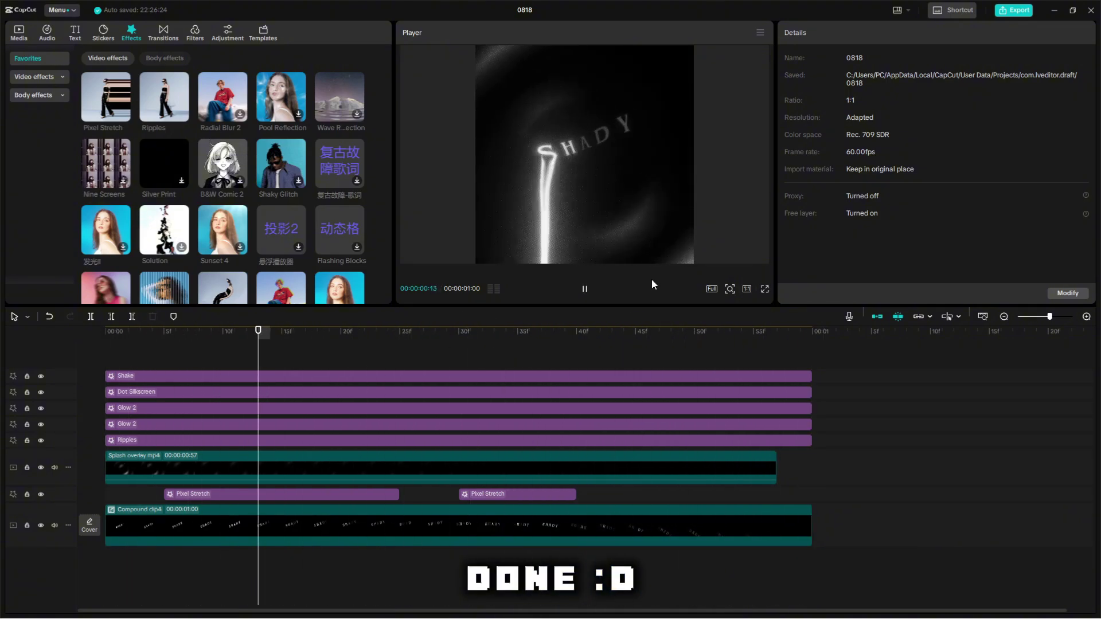
pyautogui.moveTo(507, 587); pyautogui.dragTo(52, 591)
pyautogui.click(87, 571)
pyautogui.press('space')
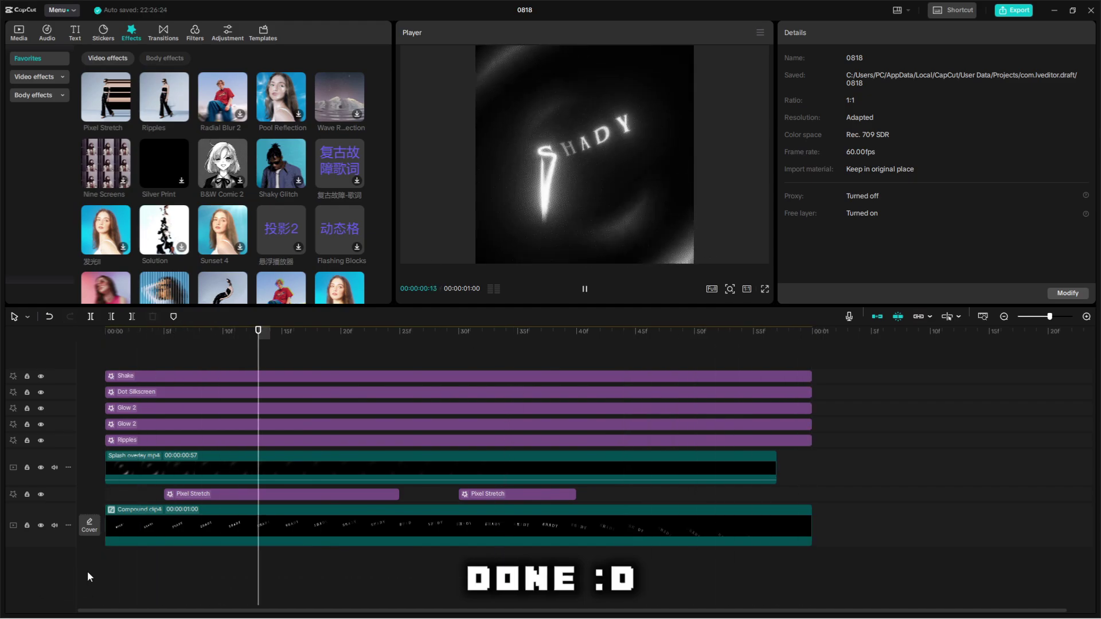
pyautogui.click(87, 572)
pyautogui.press('space')
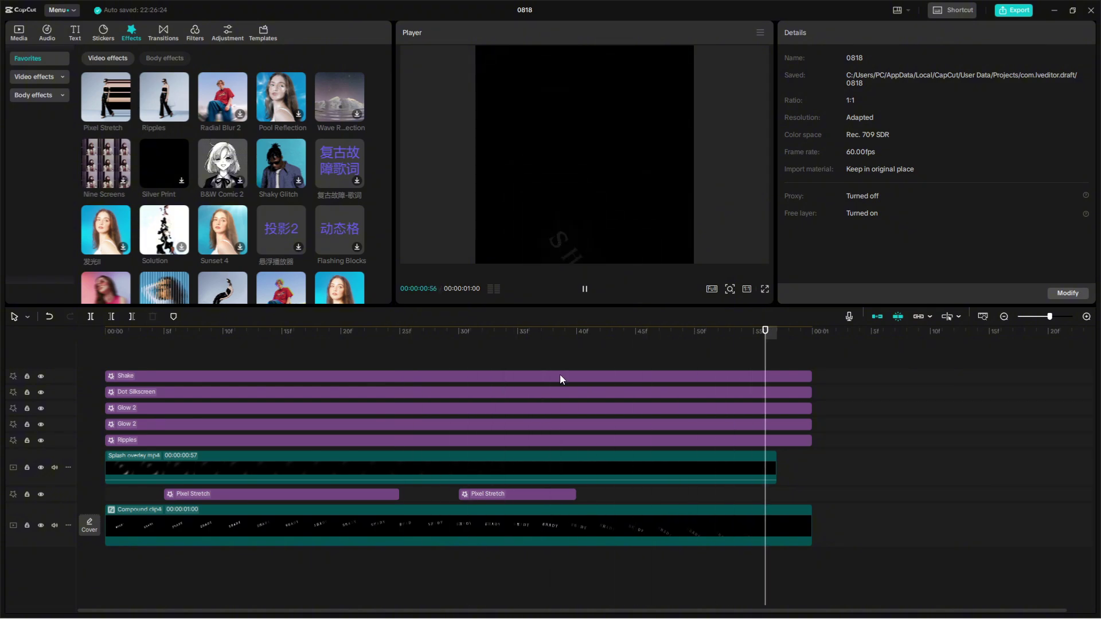